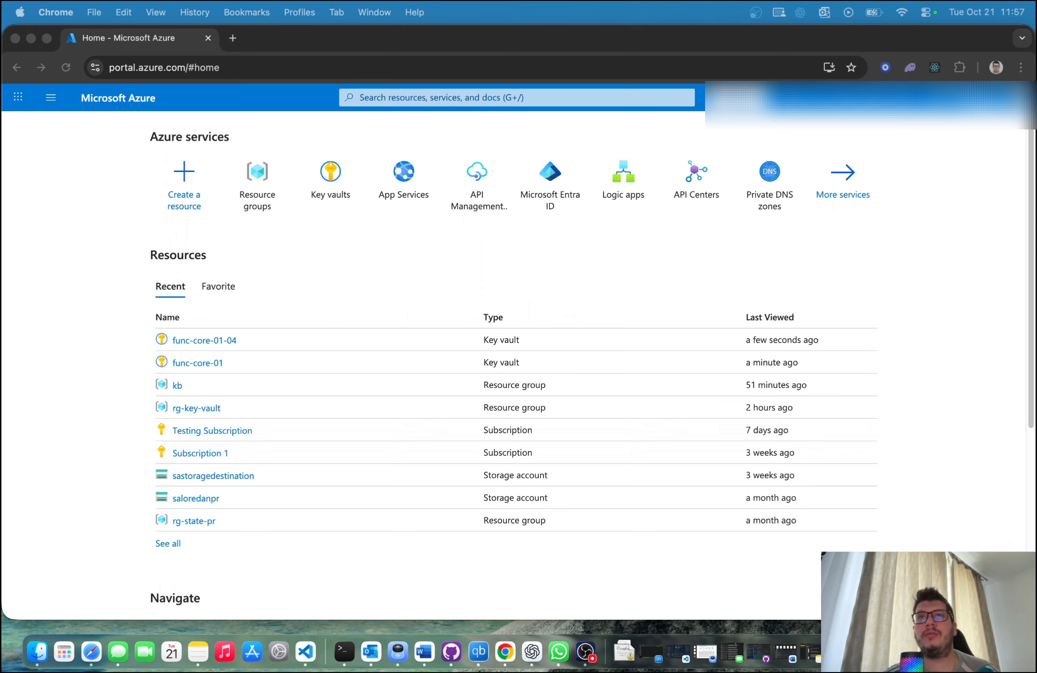
Step: Go to the Key vaults service and start creating a new key vault
{"action": "left_click", "coordinate": [330, 255]}
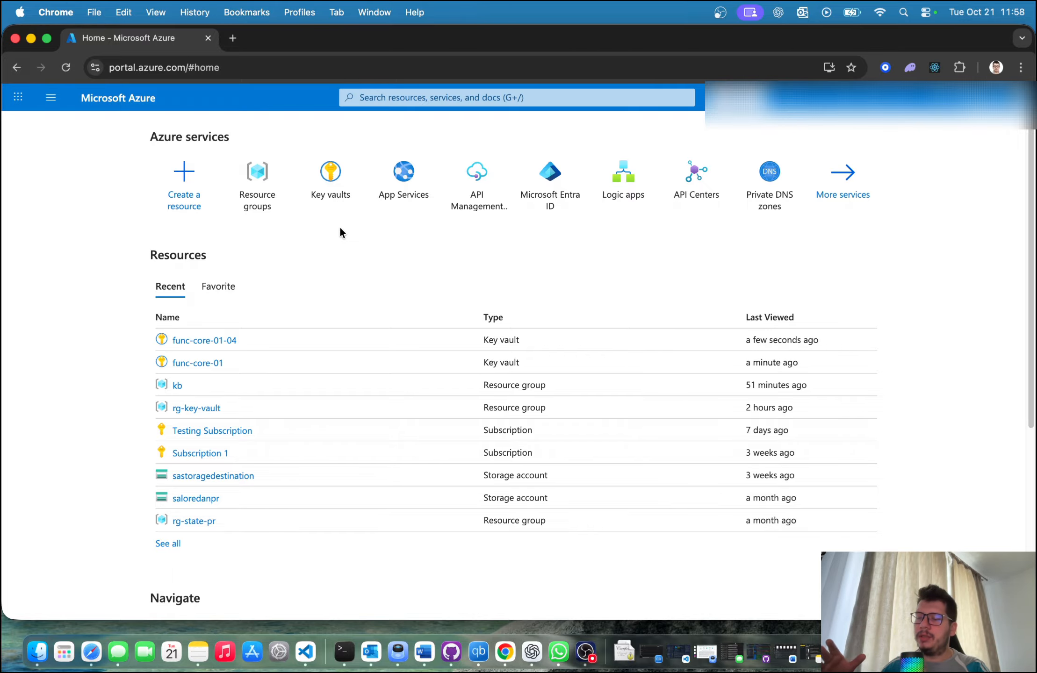
{"action": "left_click", "coordinate": [335, 208]}
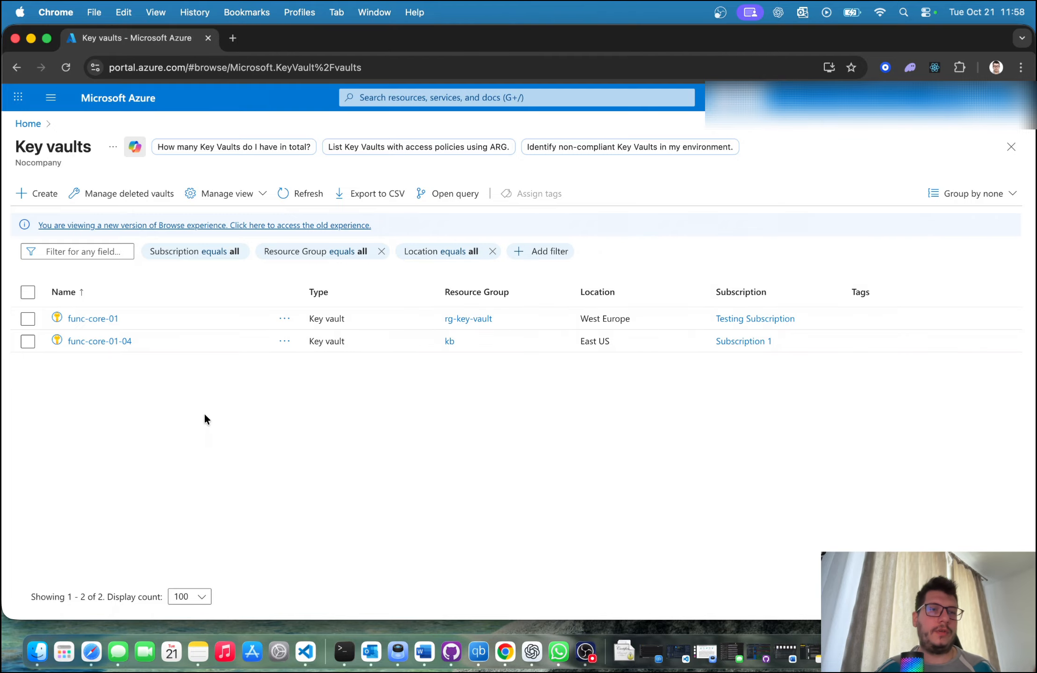
{"action": "left_click", "coordinate": [37, 194]}
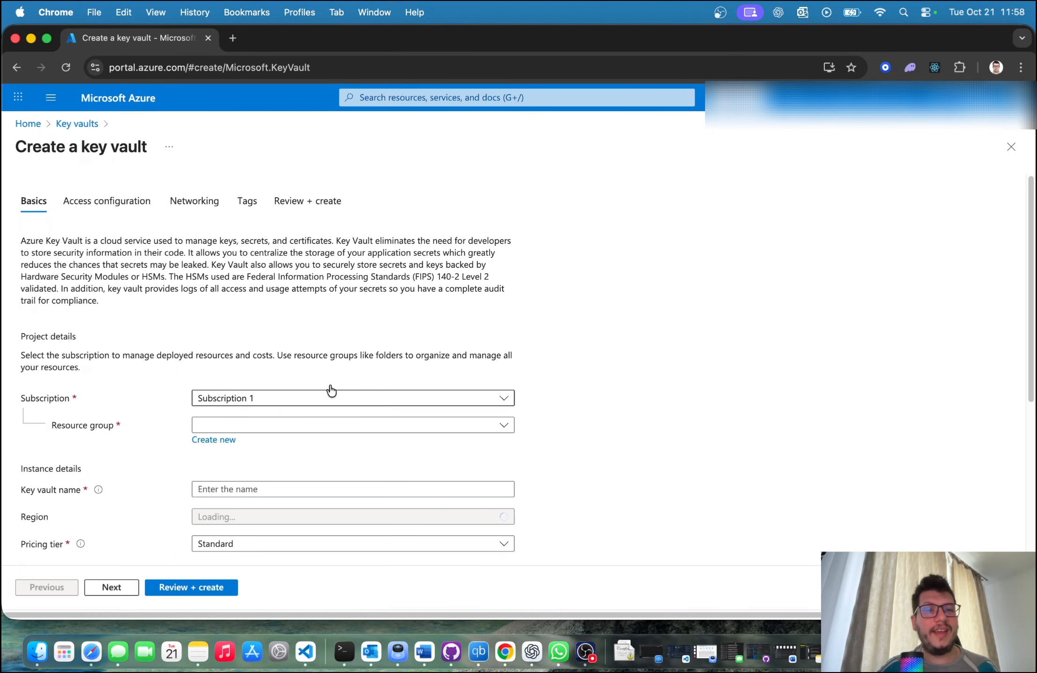
Step: Choose Subscription 1 as the subscription for the new key vault
{"action": "scroll", "coordinate": [331, 390], "scroll_direction": "down", "scroll_amount": 1}
{"action": "left_click", "coordinate": [282, 367]}
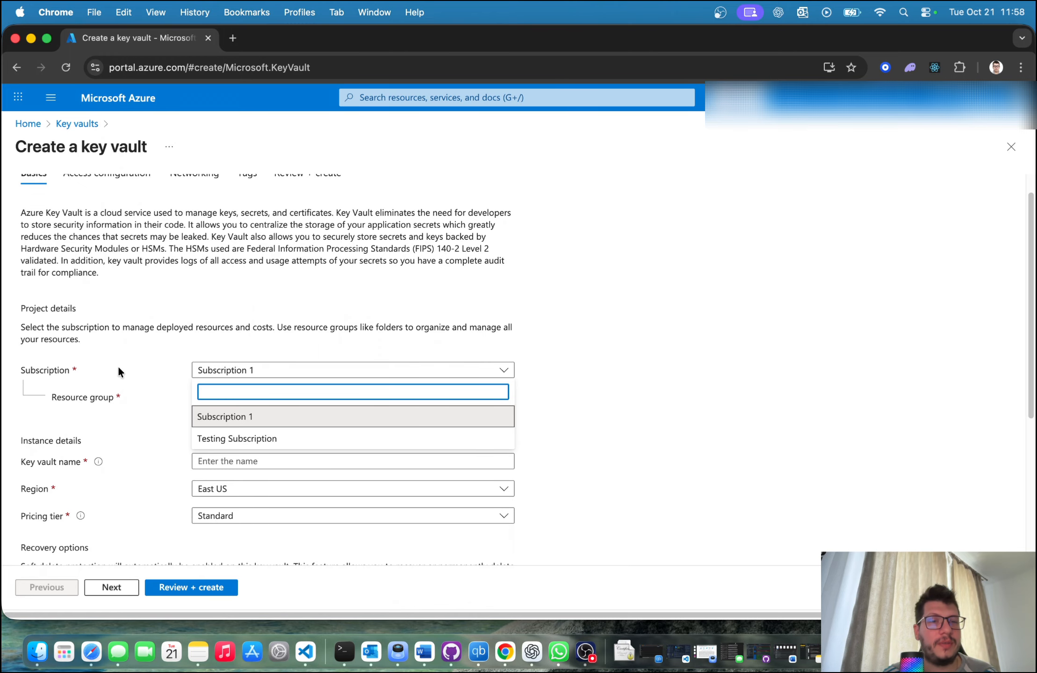
{"action": "left_click", "coordinate": [210, 367]}
{"action": "left_click", "coordinate": [242, 371]}
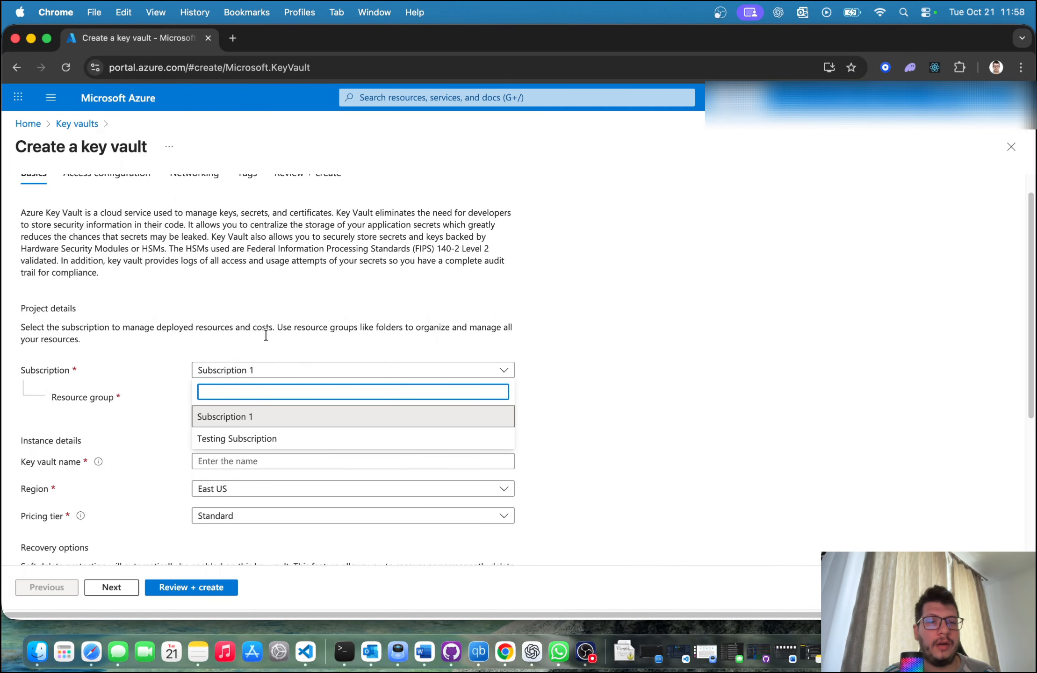
{"action": "left_click", "coordinate": [270, 417]}
{"action": "scroll", "coordinate": [108, 355], "scroll_direction": "down", "scroll_amount": 1}
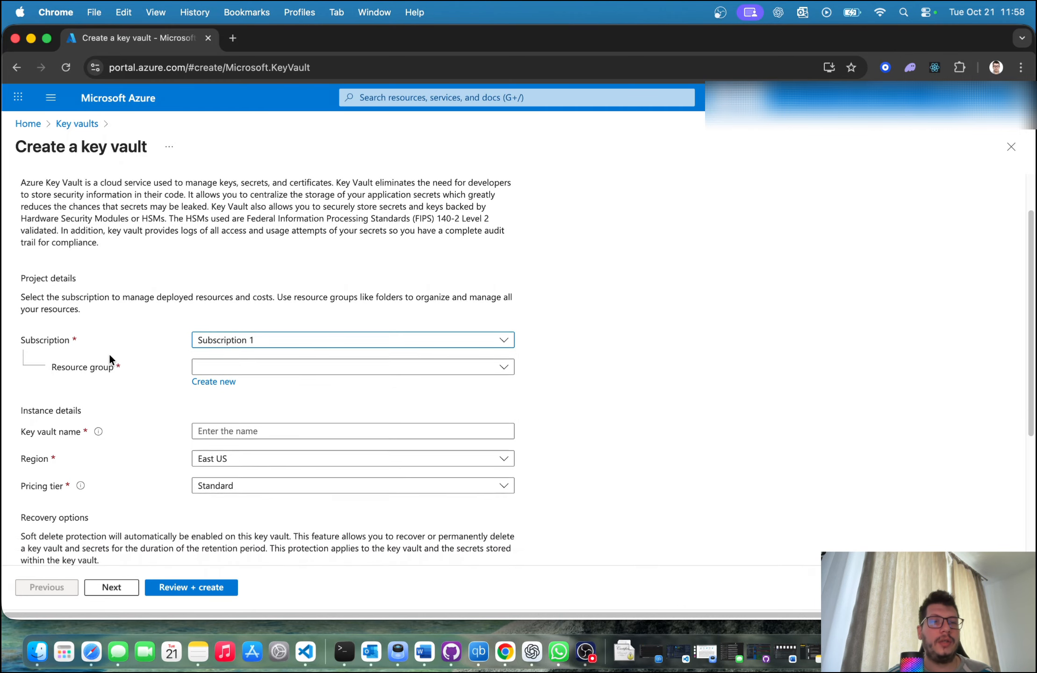
{"action": "scroll", "coordinate": [109, 355], "scroll_direction": "down", "scroll_amount": 3}
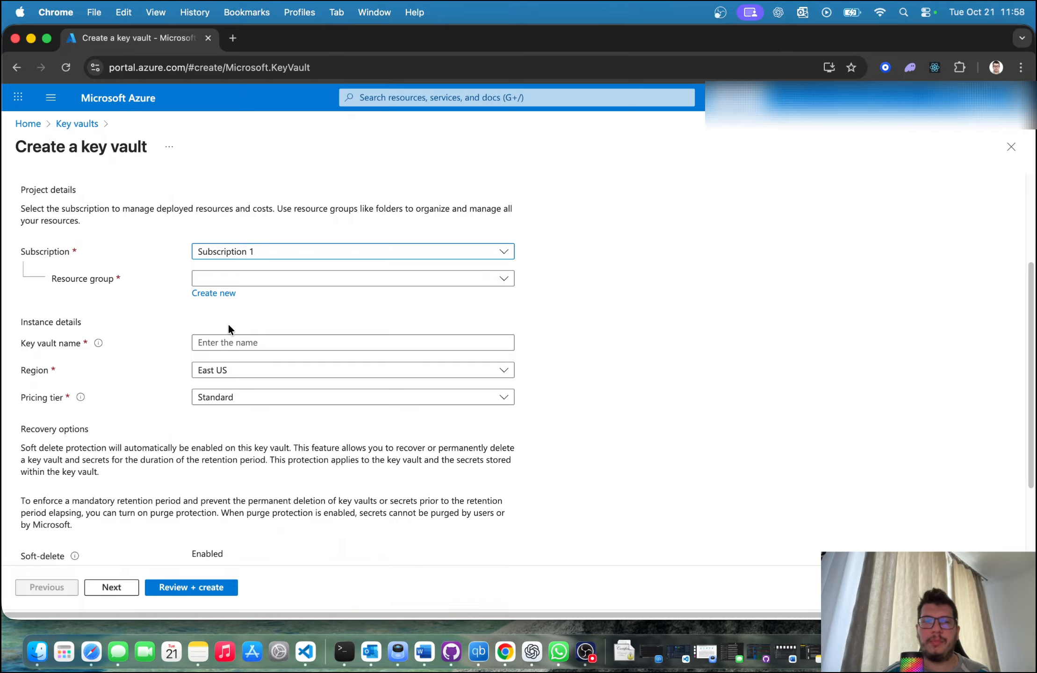
Step: Create a new resource group named rg-demo-key-vault for the key vault
{"action": "left_click", "coordinate": [154, 317]}
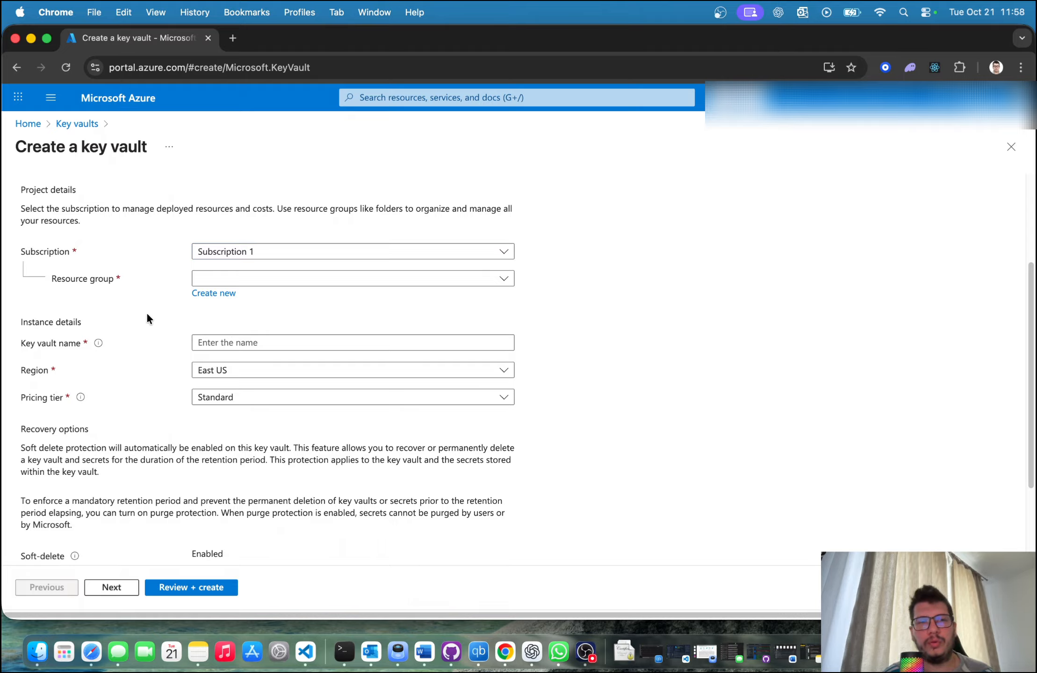
{"action": "left_click", "coordinate": [213, 294]}
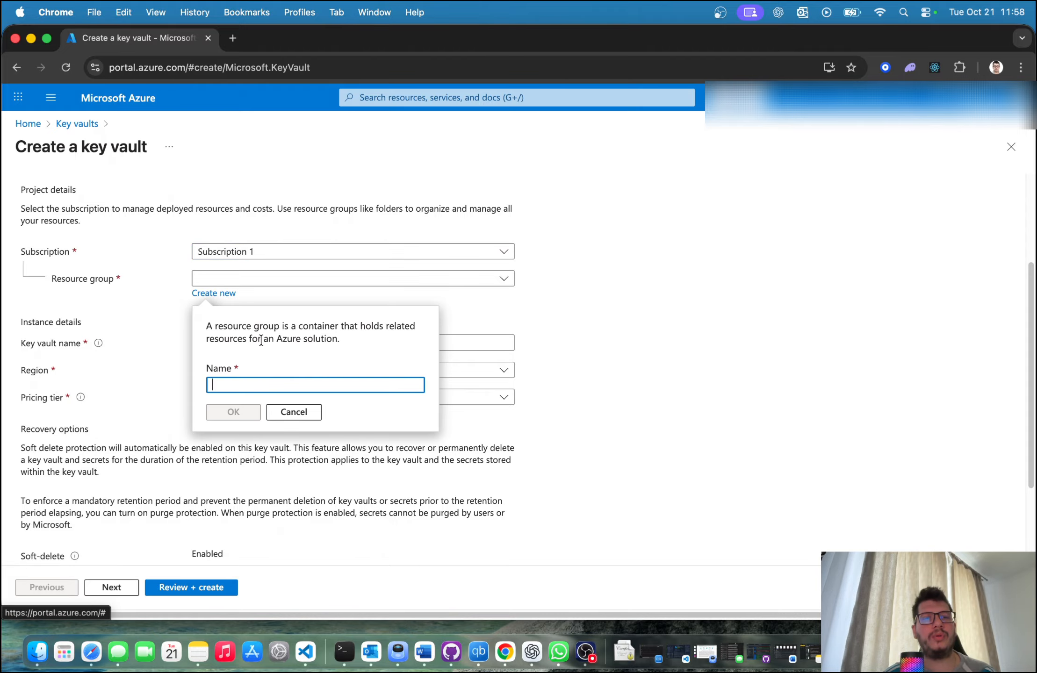
{"action": "left_click", "coordinate": [252, 386]}
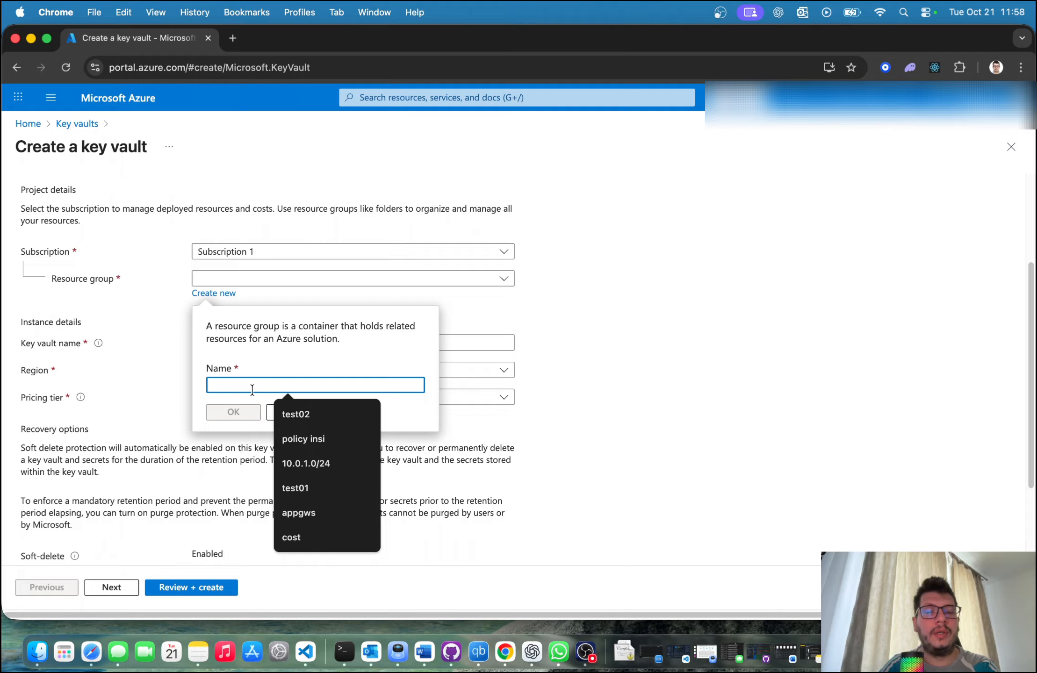
{"action": "type", "text": "rg"}
{"action": "key", "text": "BackSpace"}
{"action": "type", "text": "g"}
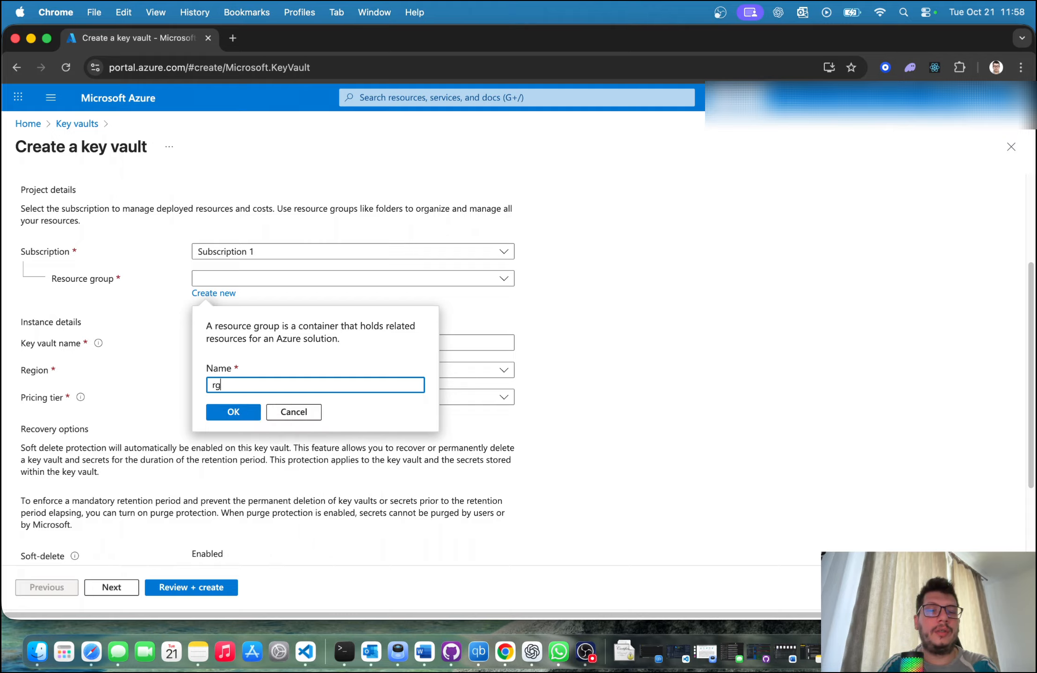
{"action": "type", "text": "-demo-ke-"}
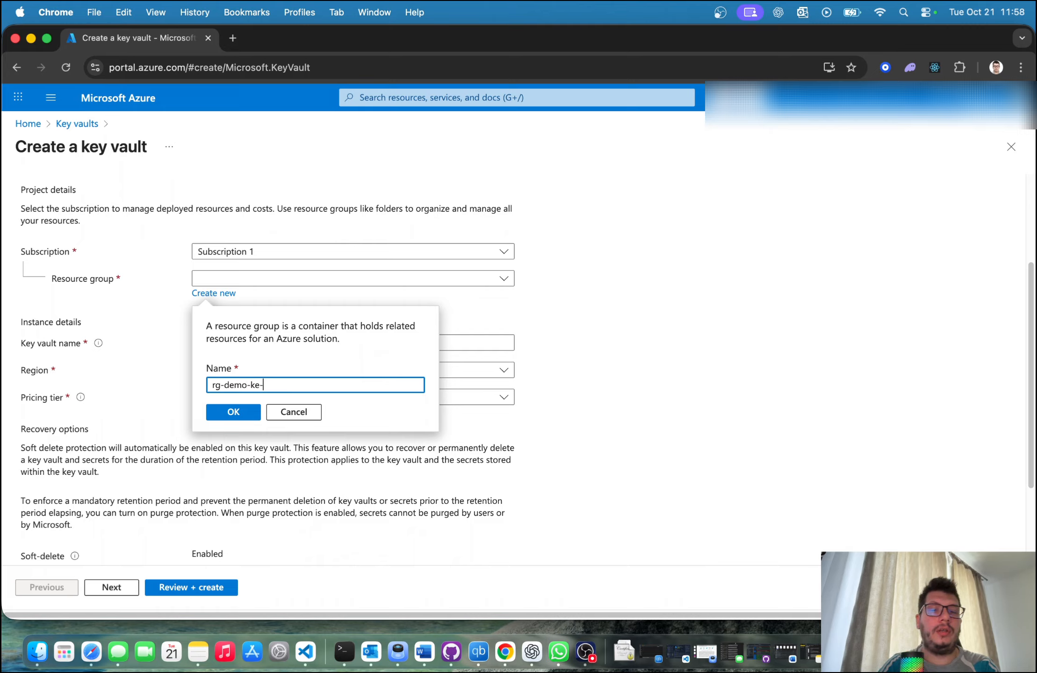
{"action": "key", "text": "BackSpace"}
{"action": "type", "text": "y-vault"}
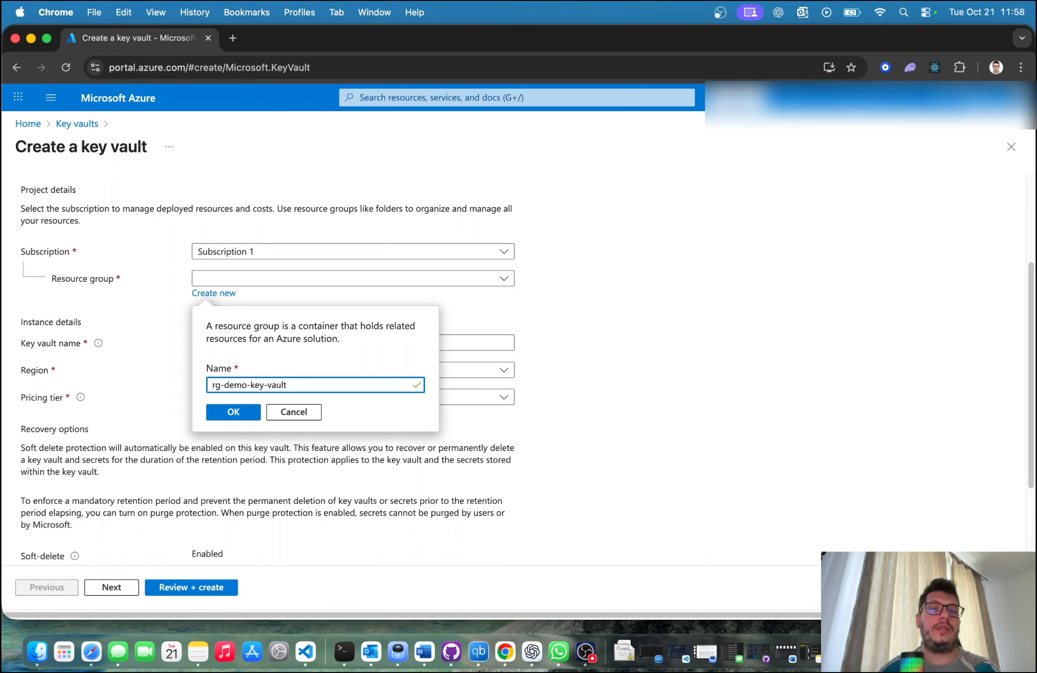
{"action": "left_click", "coordinate": [238, 418]}
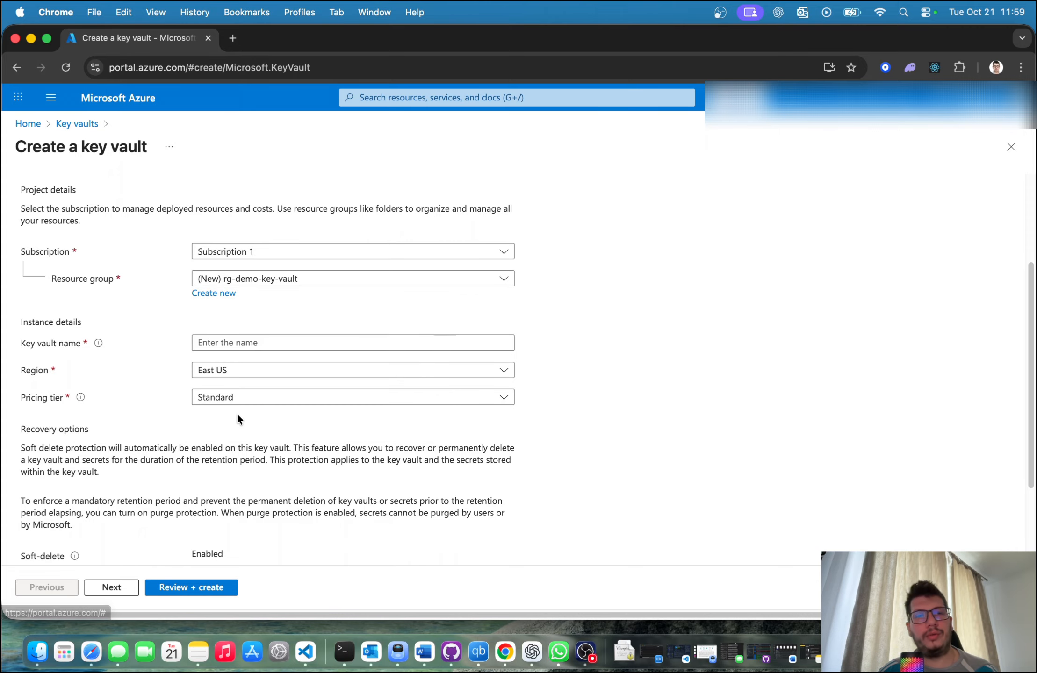
Step: Enter testing-out-key-secret-reading as the key vault name
{"action": "left_click", "coordinate": [264, 344]}
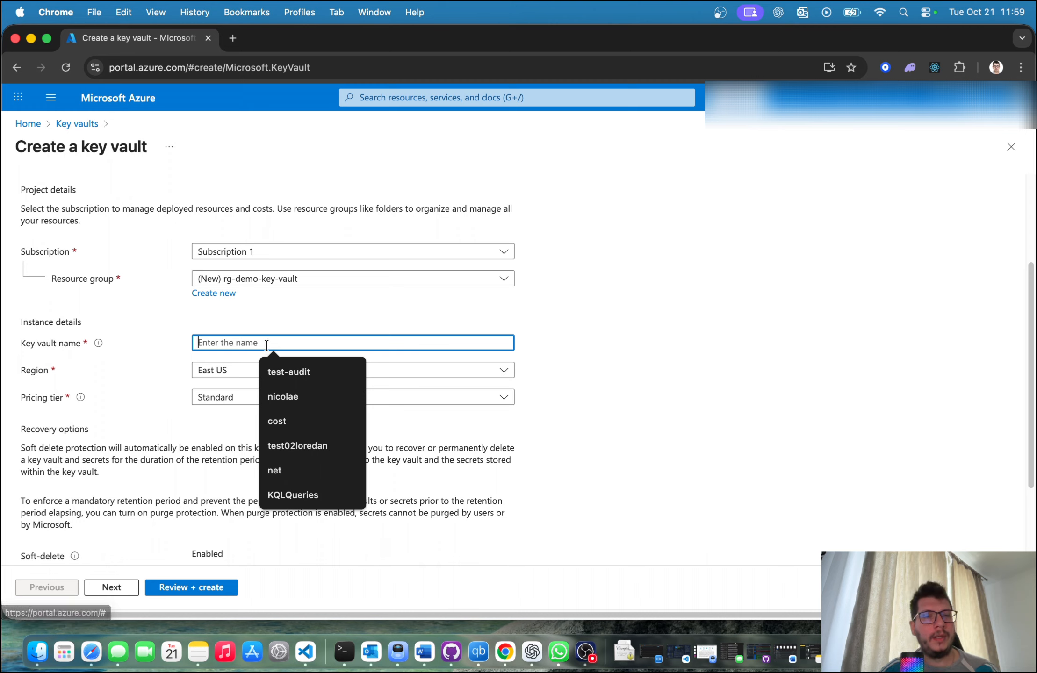
{"action": "left_click", "coordinate": [148, 372]}
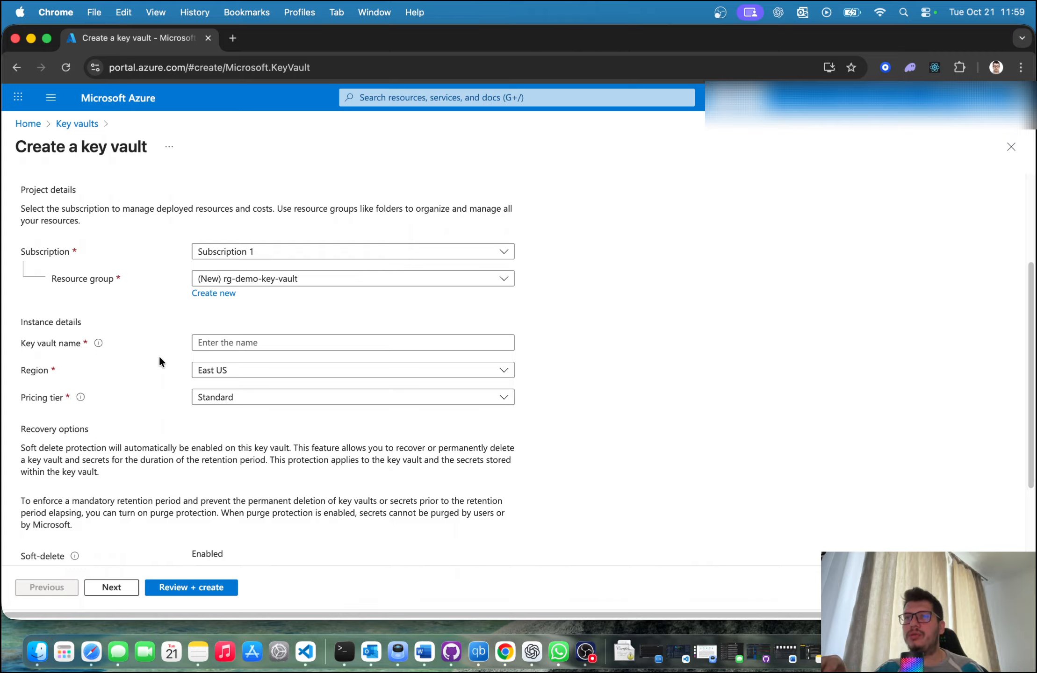
{"action": "left_click", "coordinate": [201, 342]}
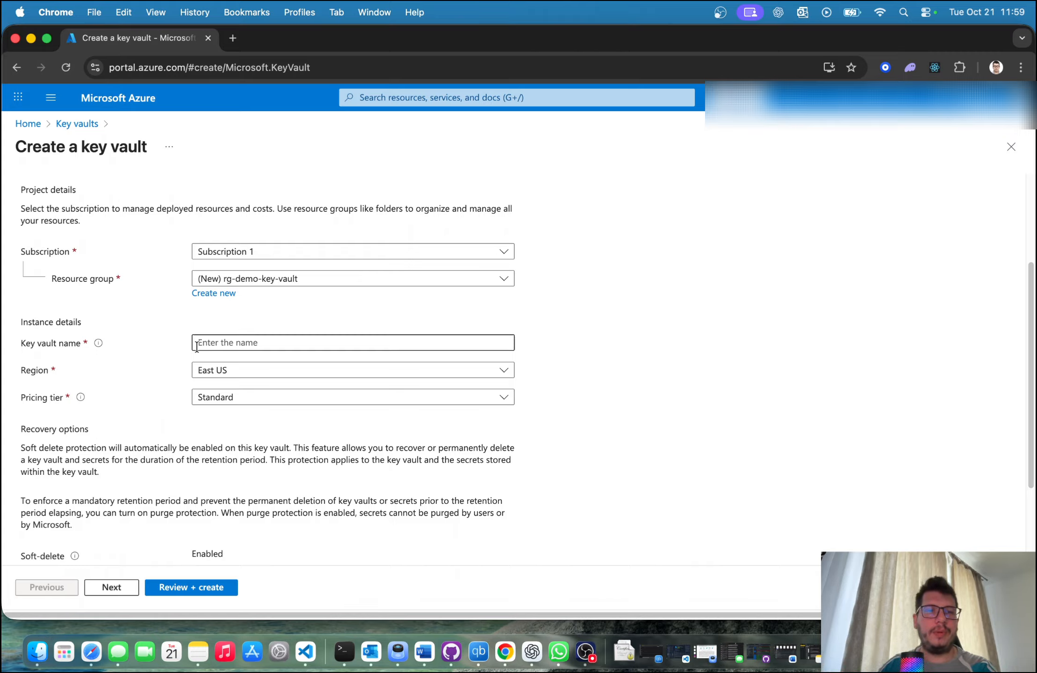
{"action": "type", "text": "test"}
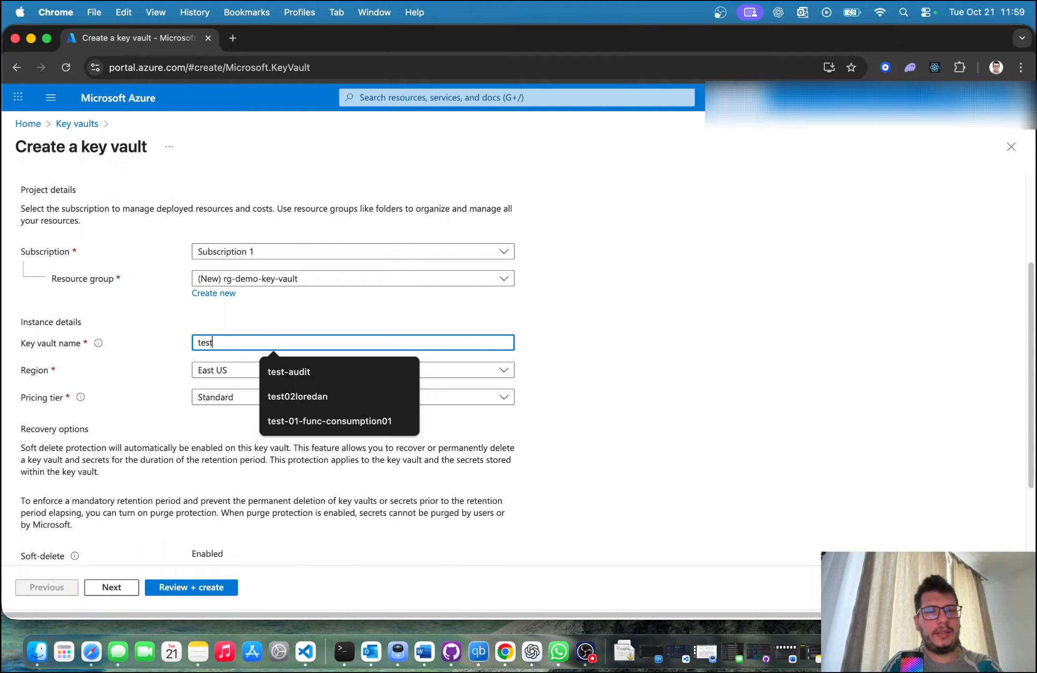
{"action": "type", "text": "ing-o"}
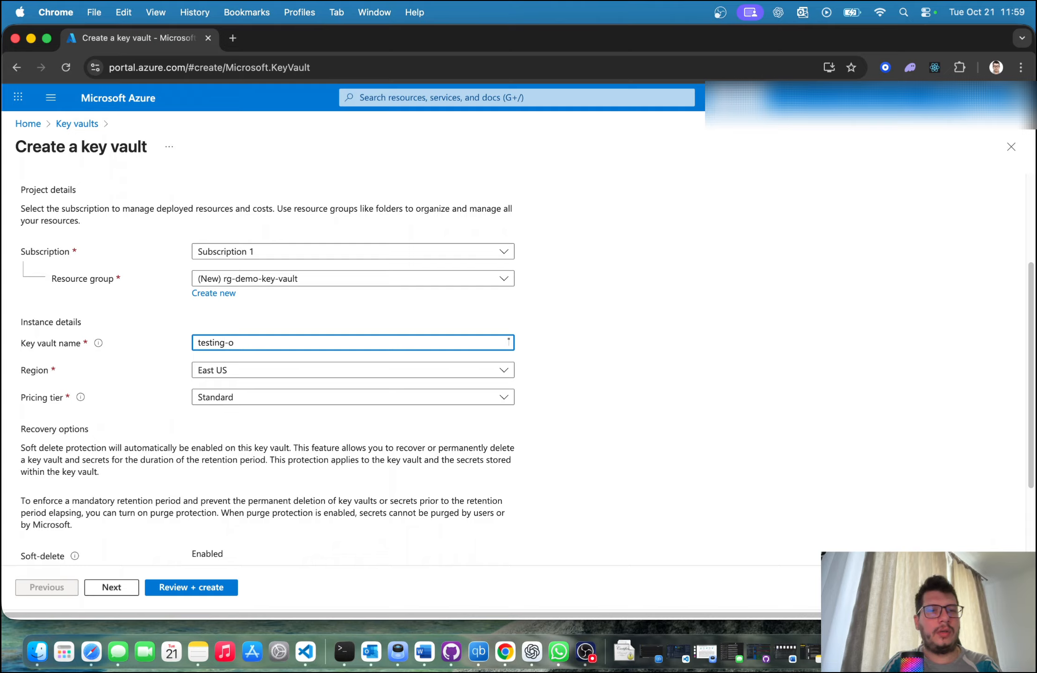
{"action": "type", "text": "ut-key-sec"}
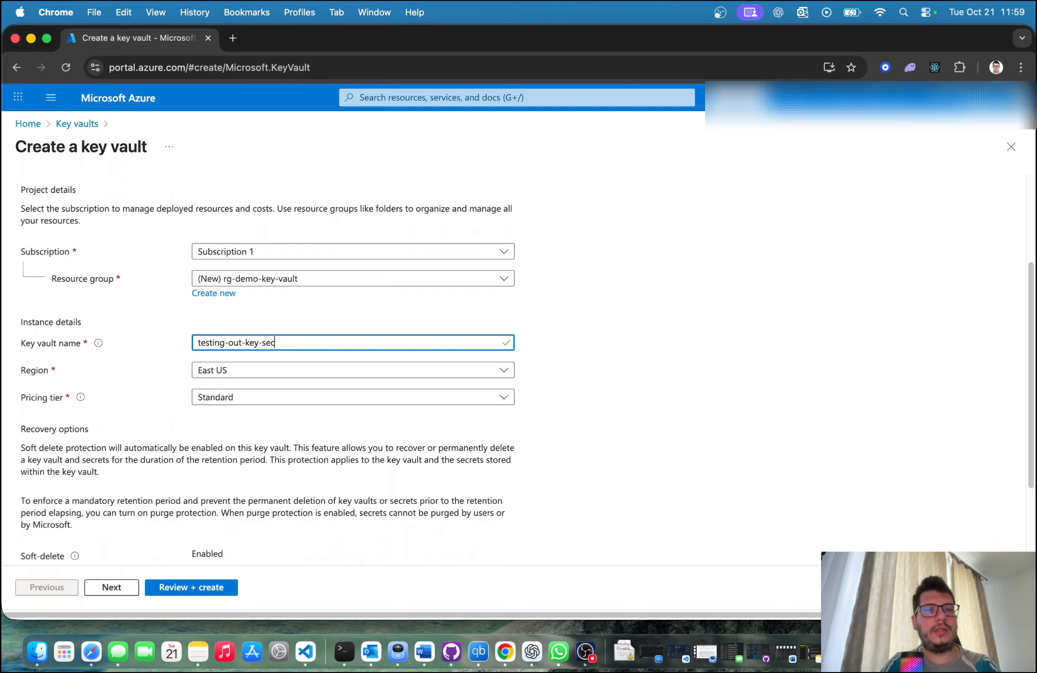
{"action": "type", "text": "ret-reading"}
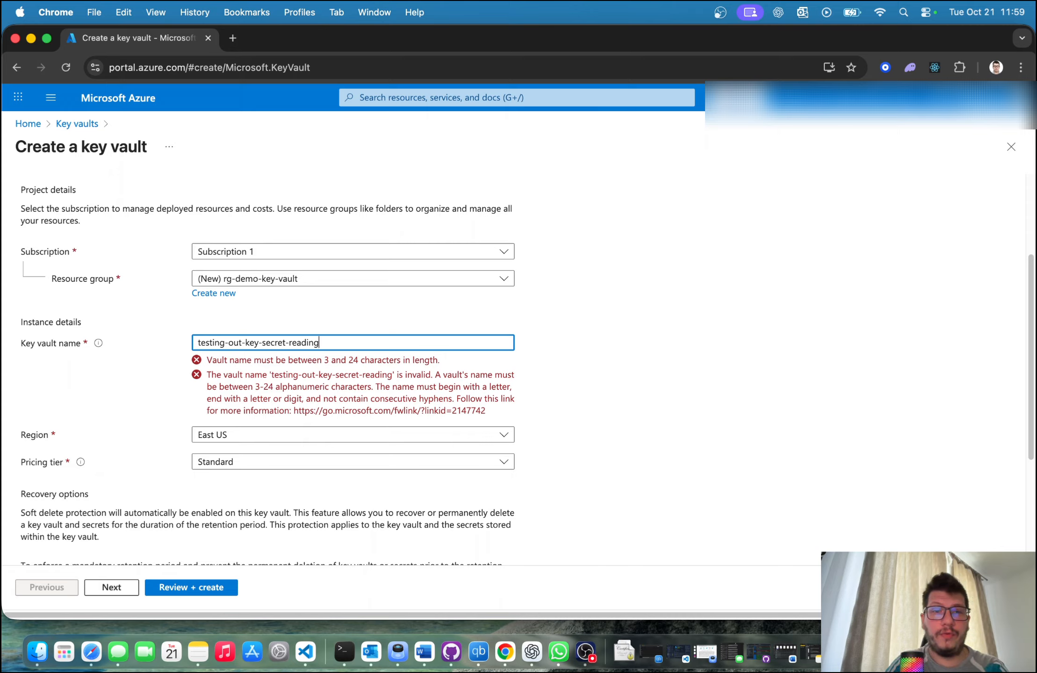
Step: Shorten the key vault name to testingoutkeysecretr by removing all hyphens and the trailing letters
{"action": "key", "text": "Left"}
{"action": "key", "text": "Left"}
{"action": "key", "text": "Left"}
{"action": "key", "text": "Left"}
{"action": "key", "text": "Left"}
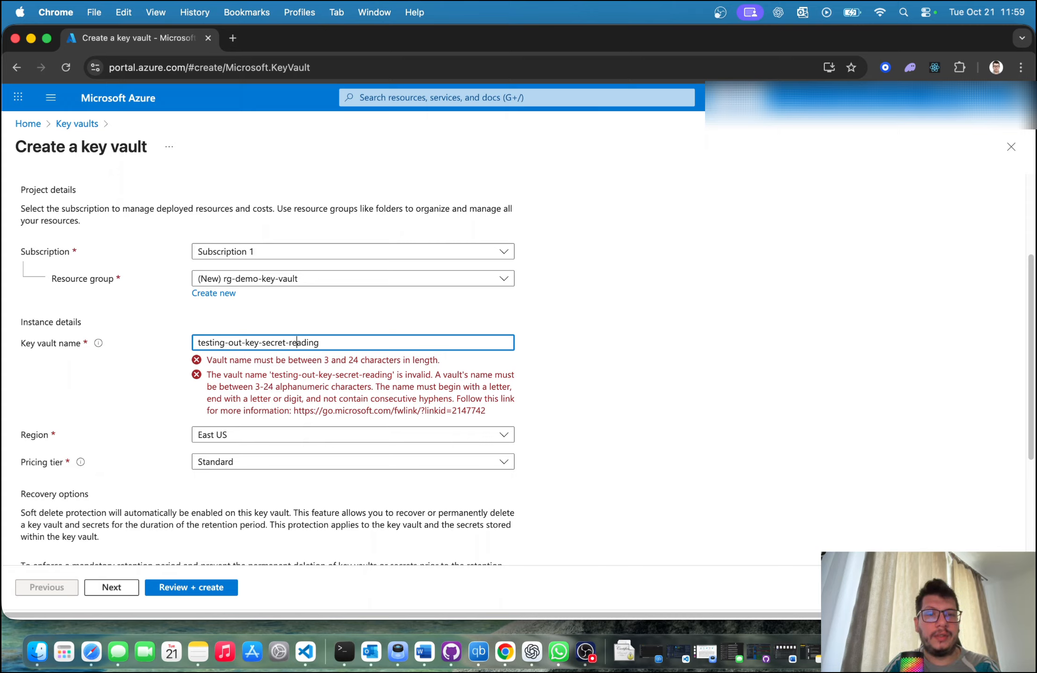
{"action": "key", "text": "Left"}
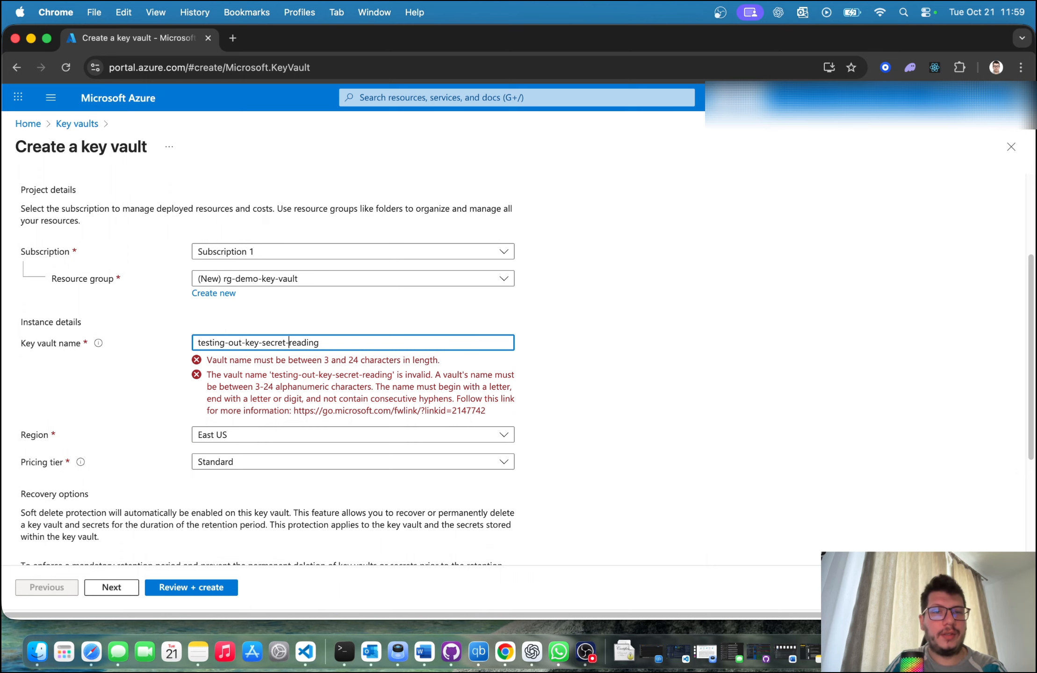
{"action": "key", "text": "BackSpace"}
{"action": "key", "text": "Left"}
{"action": "key", "text": "Left"}
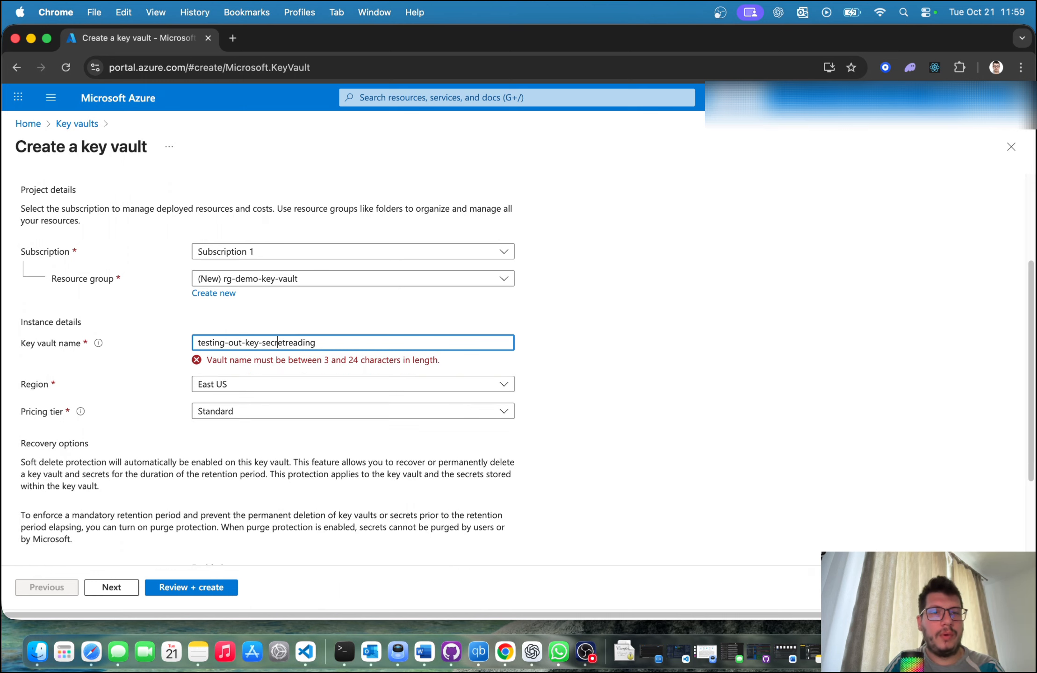
{"action": "key", "text": "Left"}
{"action": "key", "text": "Left"}
{"action": "key", "text": "Left"}
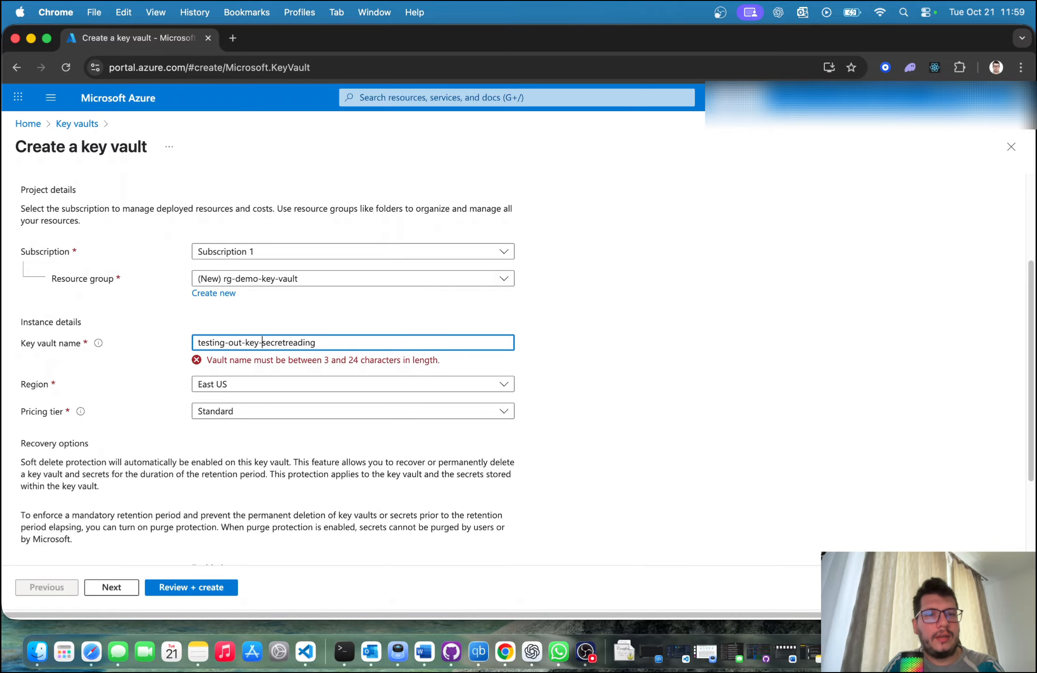
{"action": "key", "text": "BackSpace"}
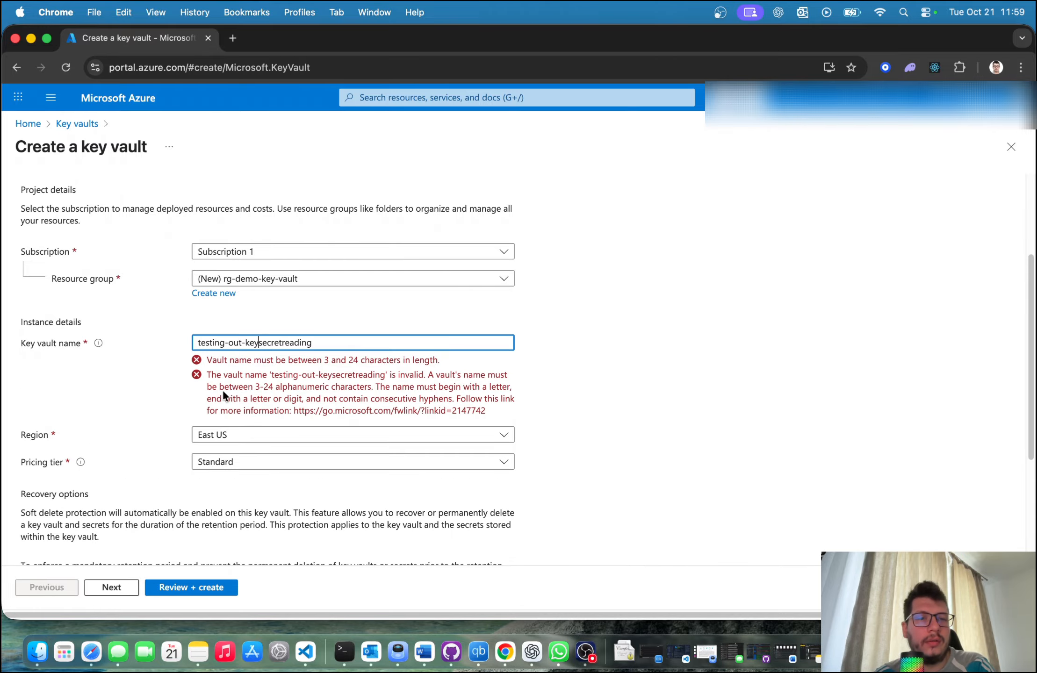
{"action": "key", "text": "Left"}
{"action": "key", "text": "Left"}
{"action": "key", "text": "Left"}
{"action": "key", "text": "BackSpace"}
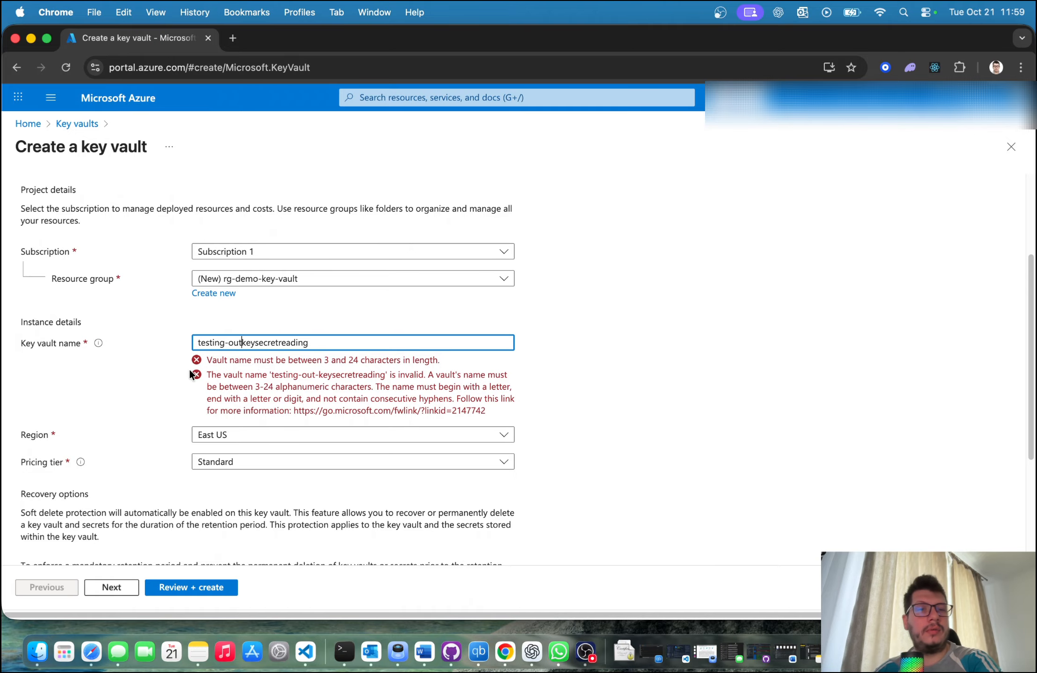
{"action": "key", "text": "Left"}
{"action": "key", "text": "Left"}
{"action": "key", "text": "Left"}
{"action": "key", "text": "BackSpace"}
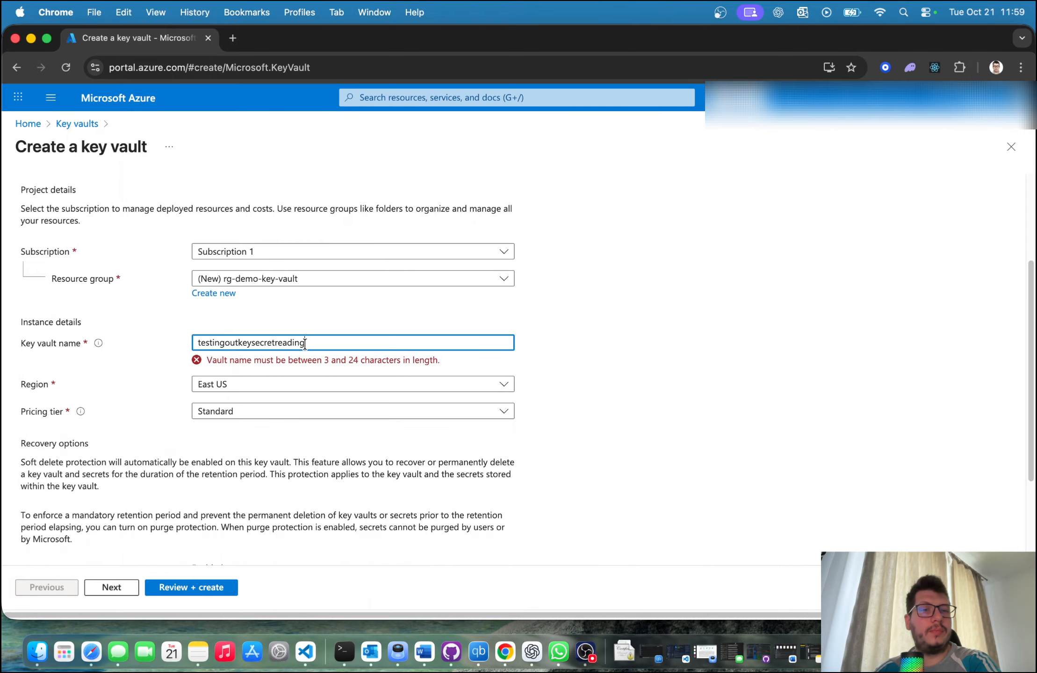
{"action": "left_click_drag", "start_coordinate": [321, 344], "coordinate": [278, 345]}
{"action": "key", "text": "BackSpace"}
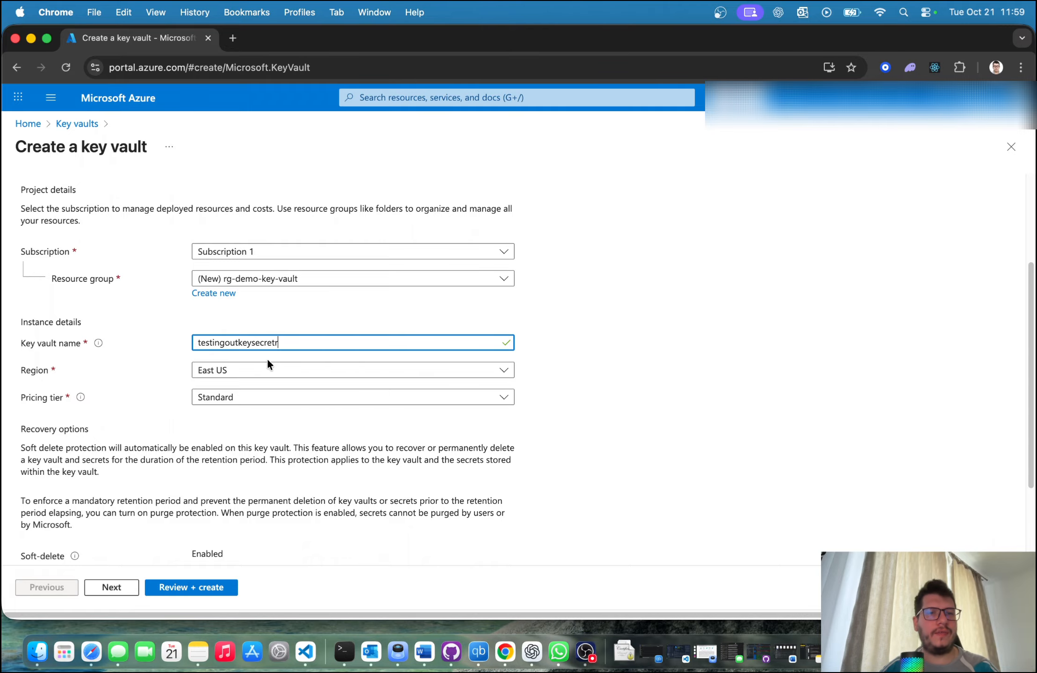
Step: Set the key vault's region to Germany West Central, filtering the regions by "west cen"
{"action": "left_click", "coordinate": [268, 370]}
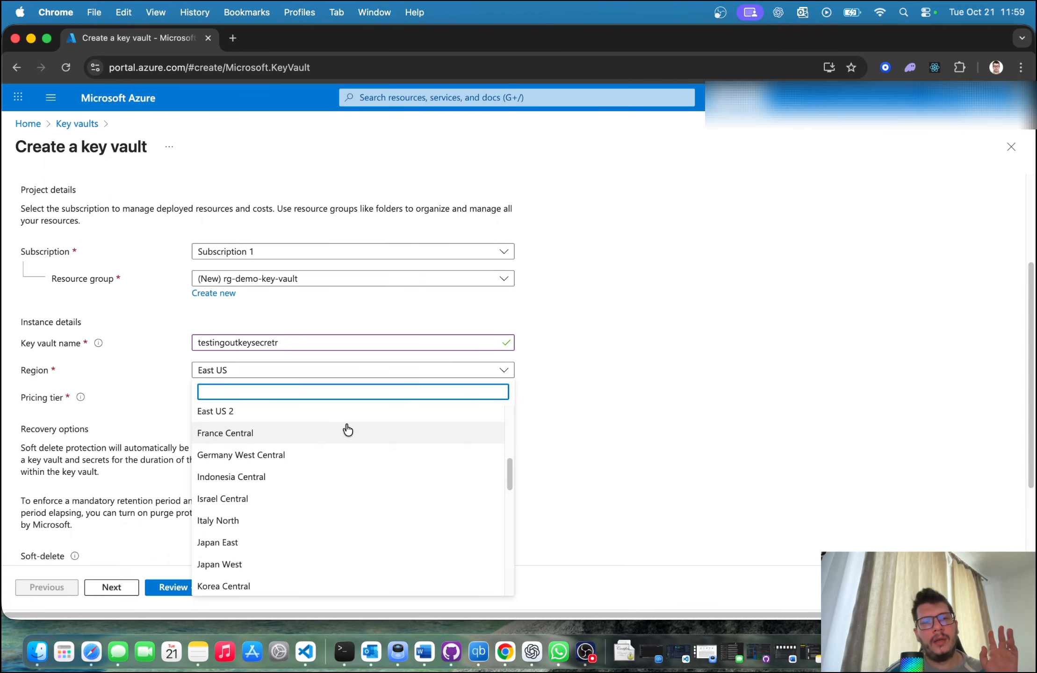
{"action": "type", "text": "west cen"}
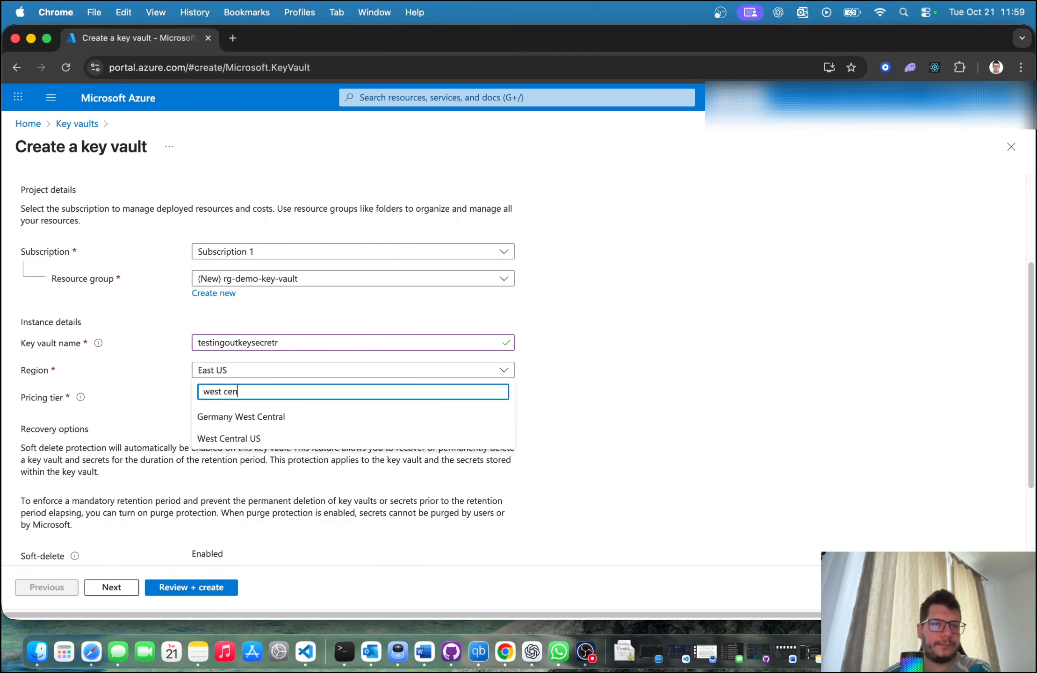
{"action": "left_click", "coordinate": [264, 417]}
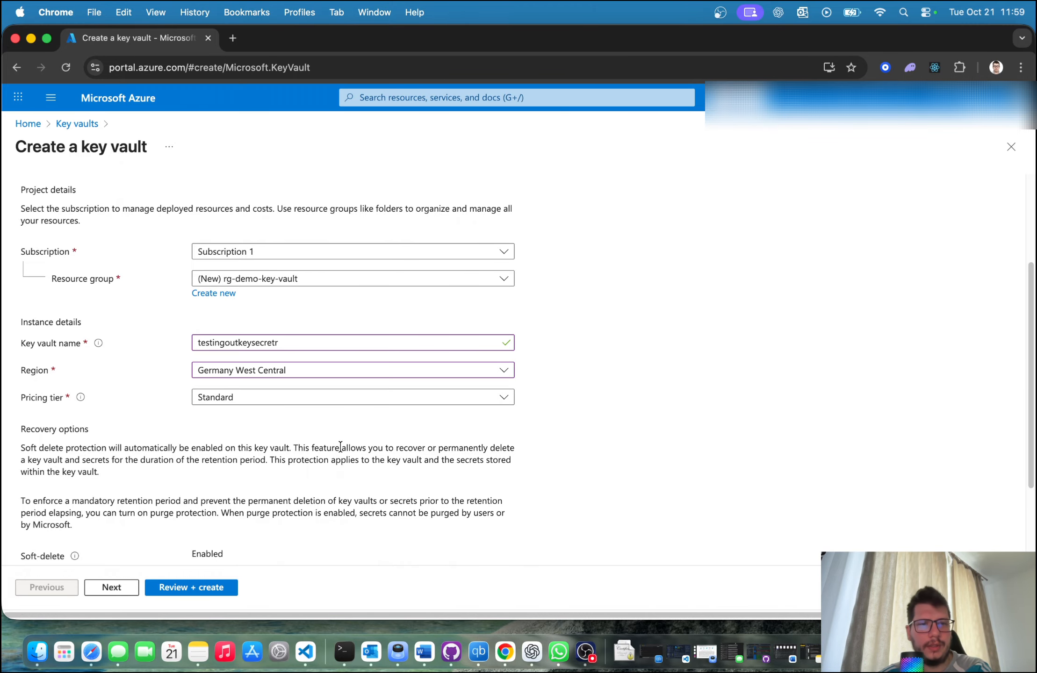
Step: Select the Standard pricing tier for the key vault and go on to its recovery options
{"action": "left_click", "coordinate": [277, 398]}
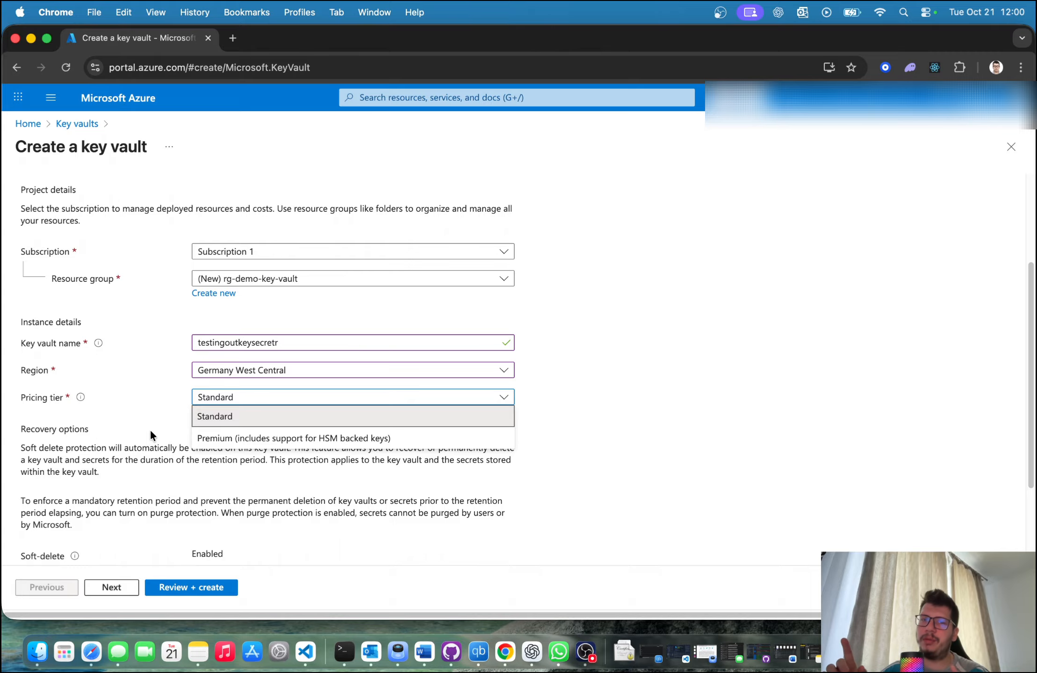
{"action": "left_click", "coordinate": [216, 416]}
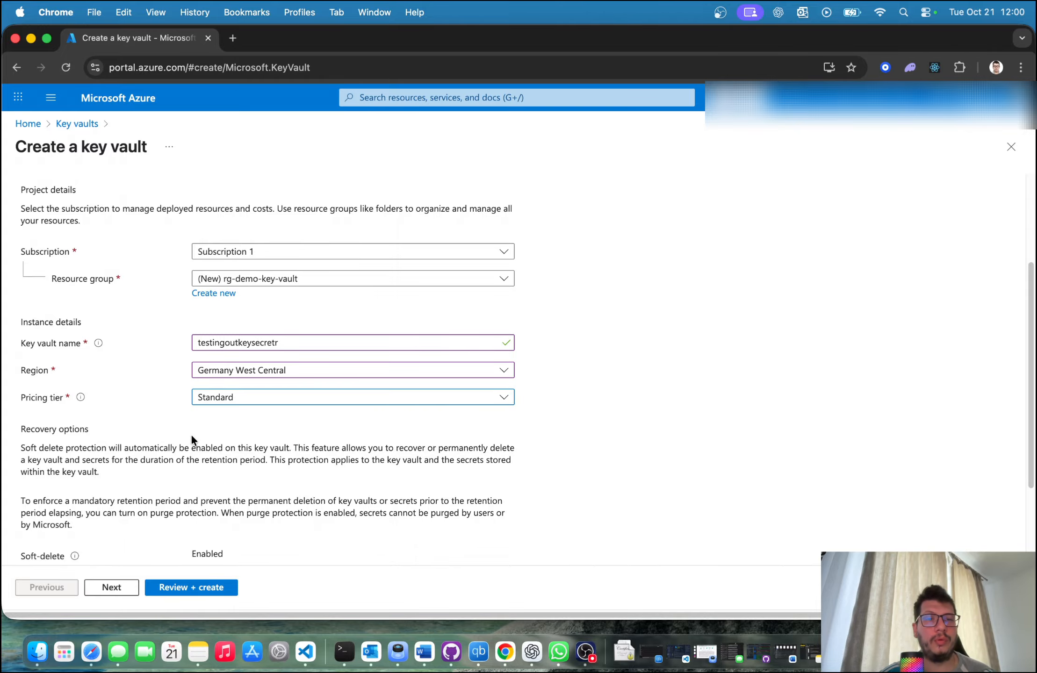
{"action": "scroll", "coordinate": [190, 439], "scroll_direction": "down", "scroll_amount": 5}
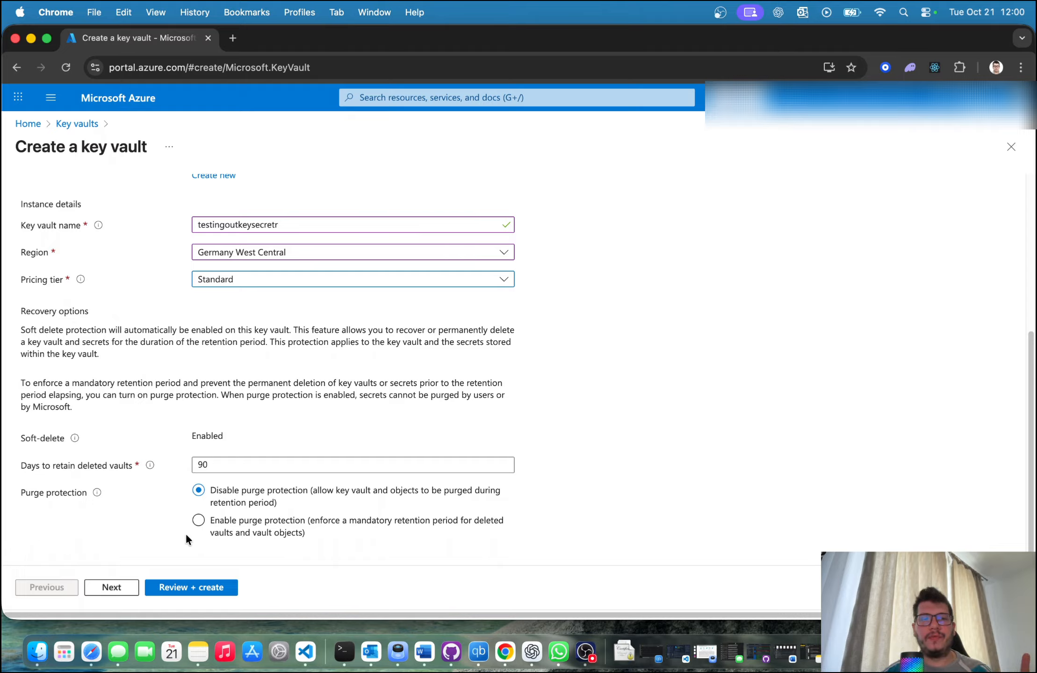
Step: Set the retention period for deleted vaults to 7 days
{"action": "double_click", "coordinate": [231, 464]}
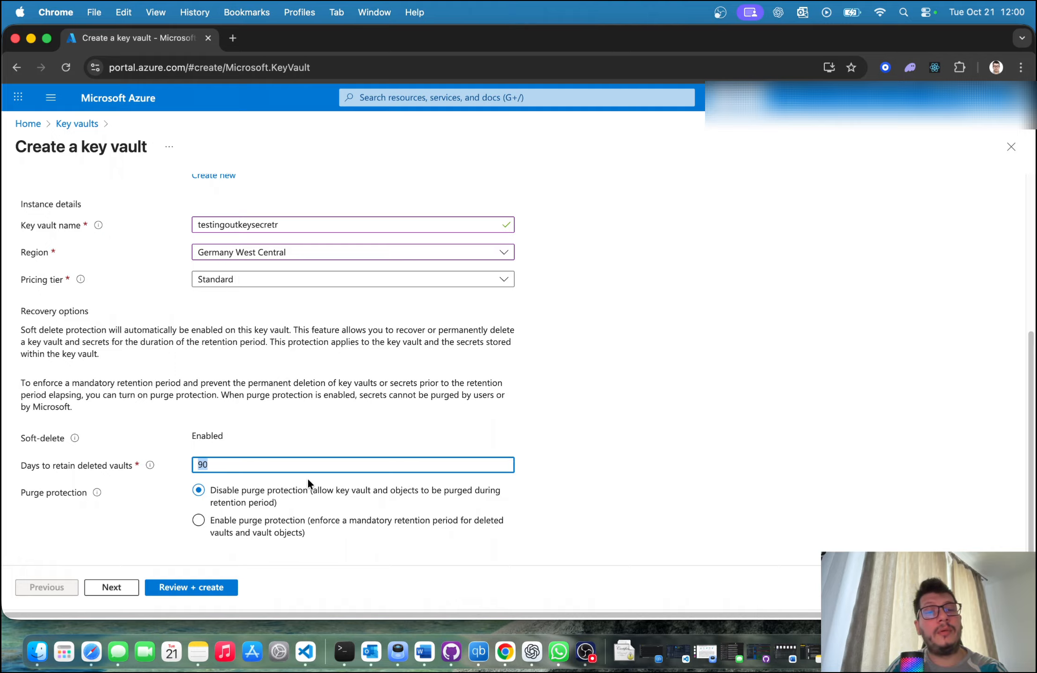
{"action": "type", "text": "7"}
{"action": "left_click", "coordinate": [162, 395]}
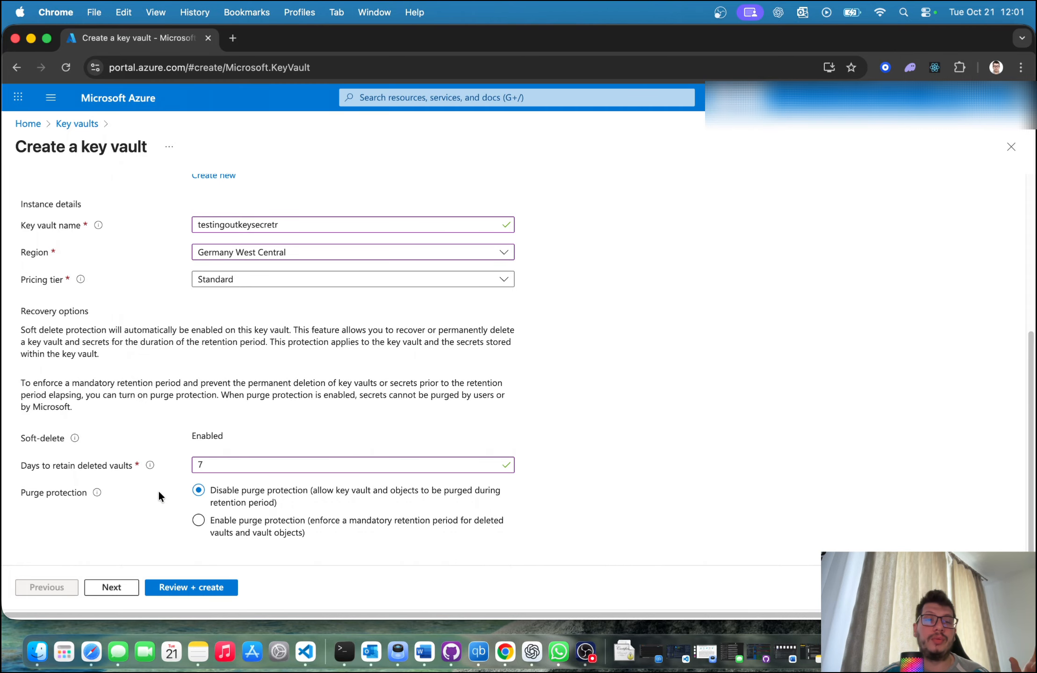
{"action": "scroll", "coordinate": [159, 495], "scroll_direction": "down", "scroll_amount": 1}
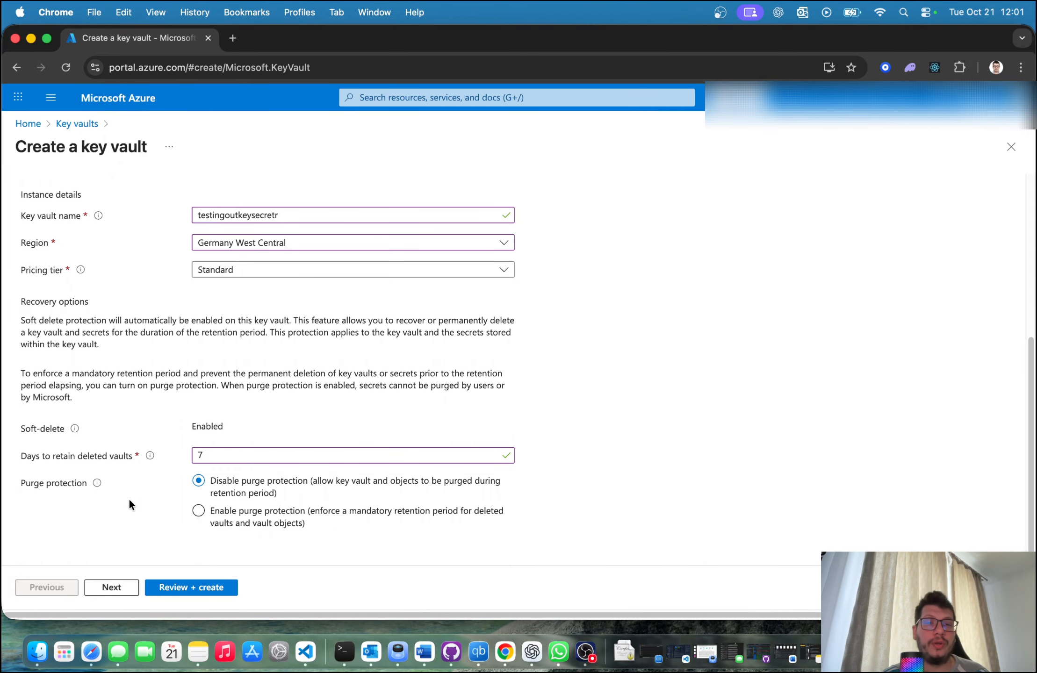
Step: Enable purge protection for the key vault and continue to its access configuration
{"action": "left_click", "coordinate": [174, 510]}
{"action": "scroll", "coordinate": [117, 512], "scroll_direction": "down", "scroll_amount": 1}
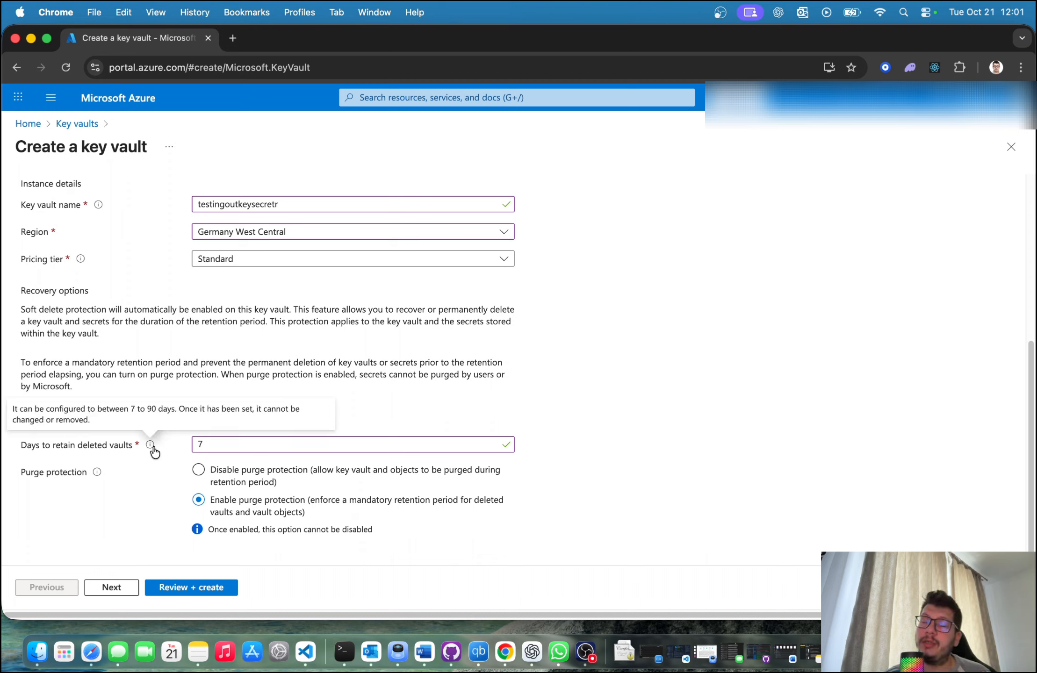
{"action": "left_click", "coordinate": [112, 587]}
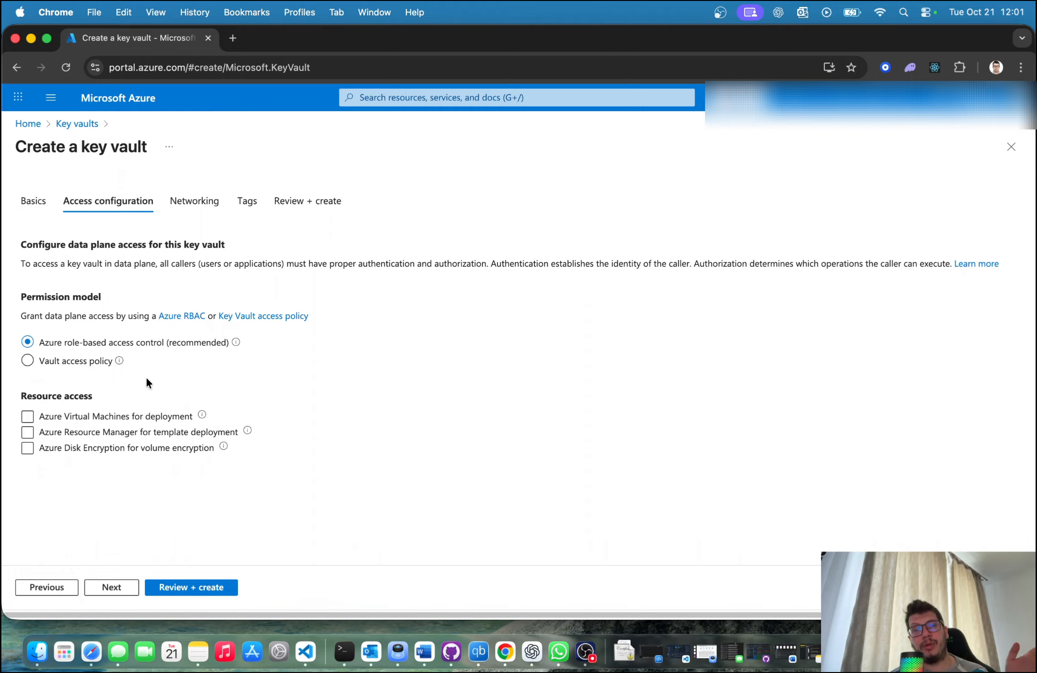
{"action": "left_click", "coordinate": [120, 365]}
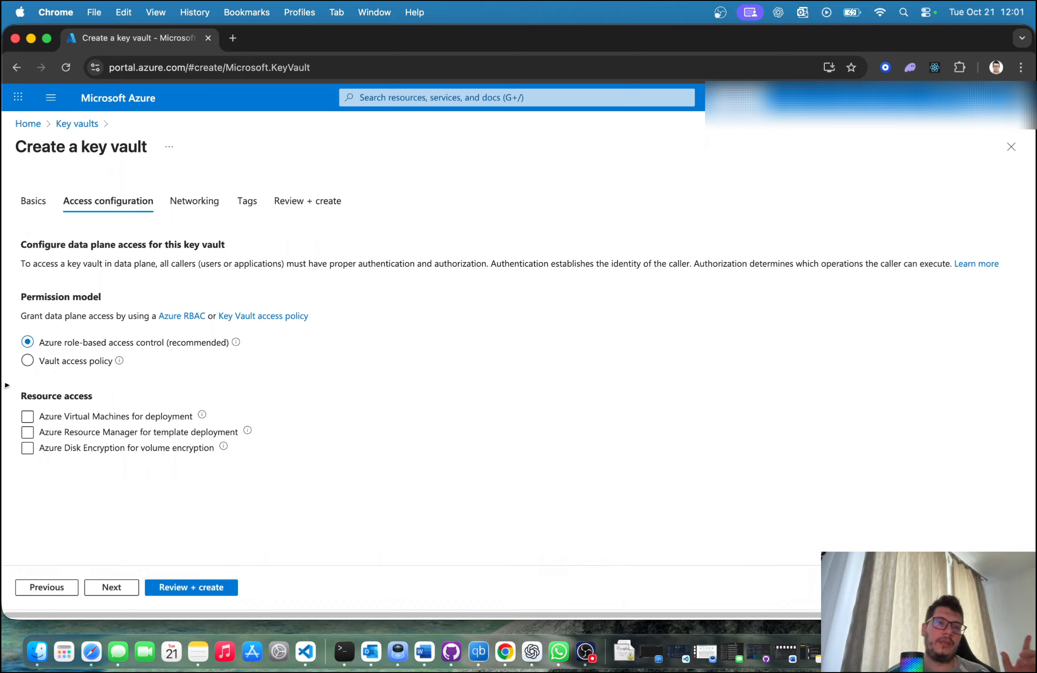
{"action": "left_click", "coordinate": [171, 411]}
{"action": "left_click", "coordinate": [180, 429]}
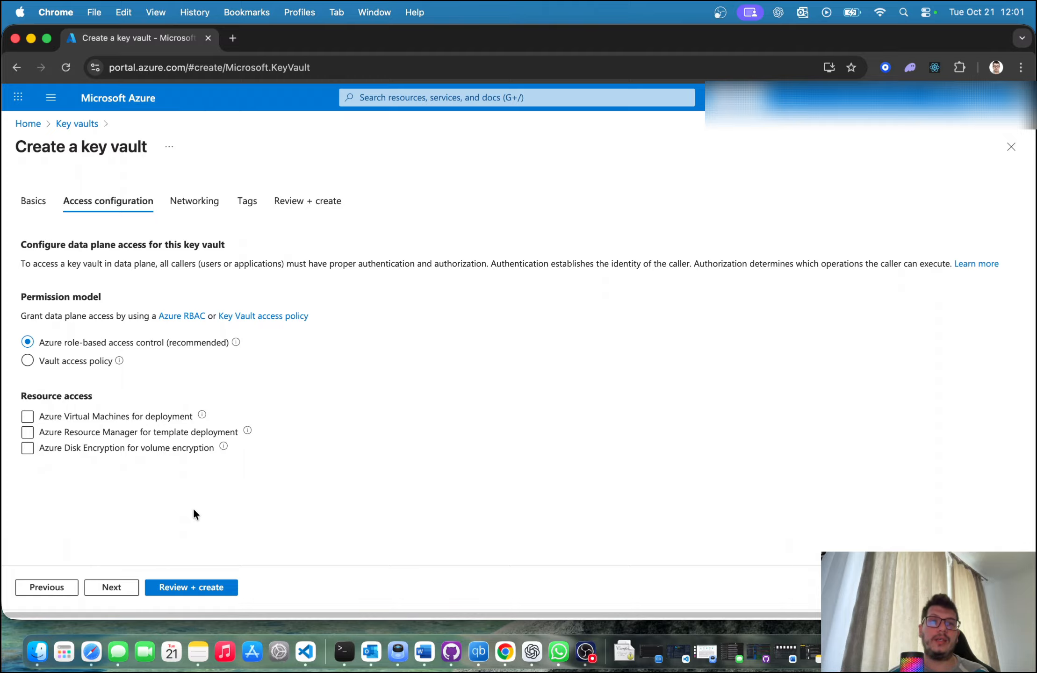
{"action": "left_click", "coordinate": [28, 417]}
{"action": "left_click", "coordinate": [27, 432]}
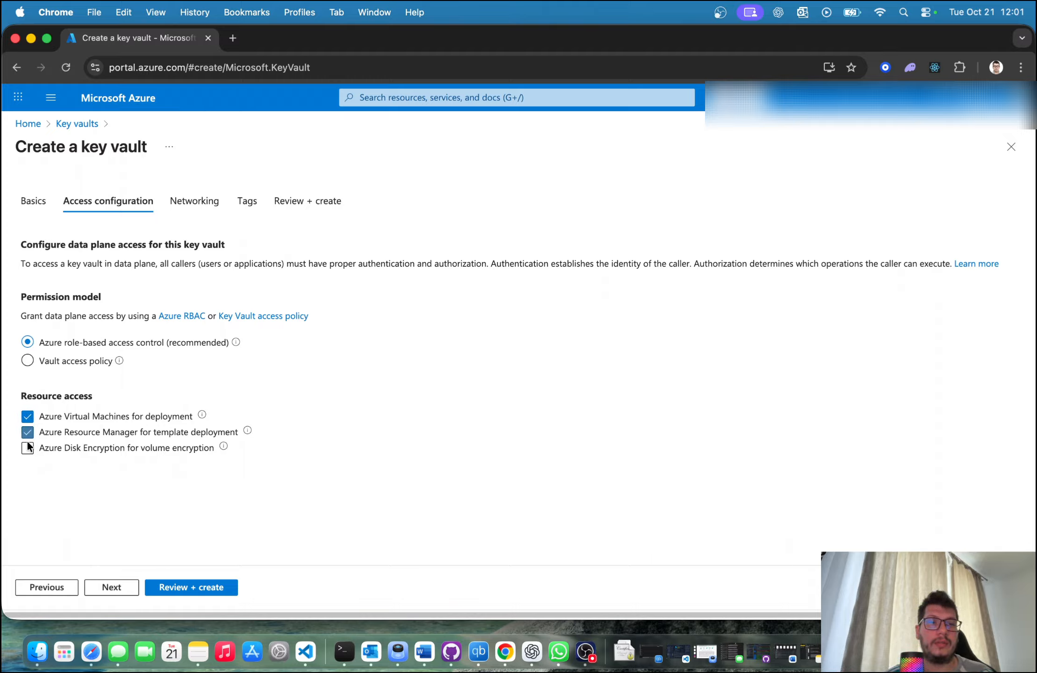
{"action": "left_click", "coordinate": [28, 447]}
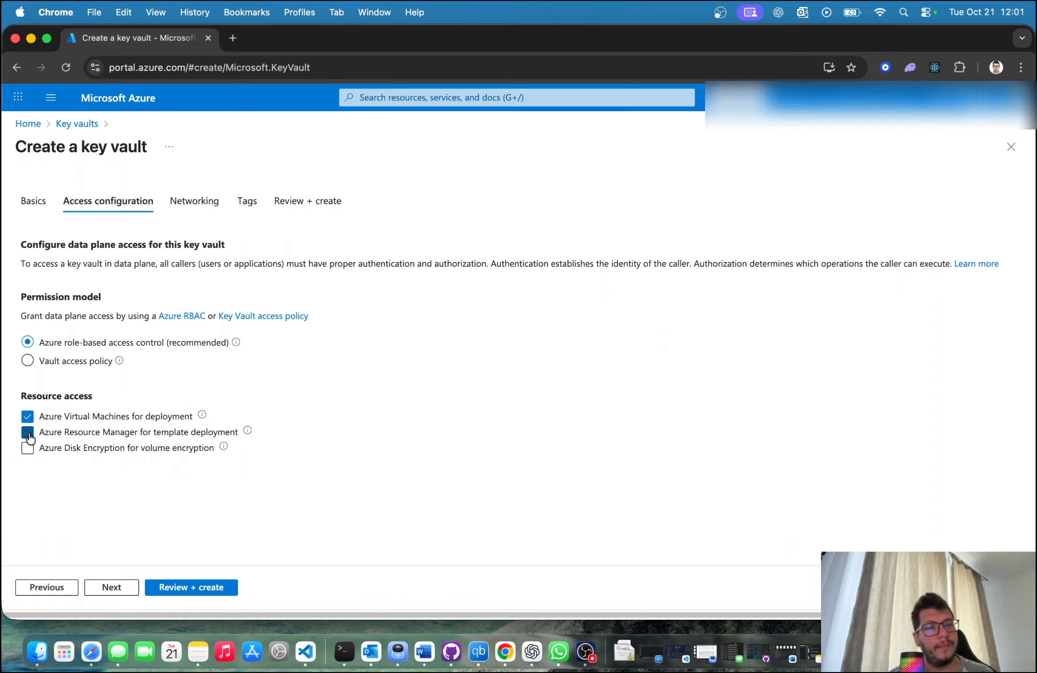
{"action": "left_click", "coordinate": [27, 432]}
{"action": "left_click", "coordinate": [28, 417]}
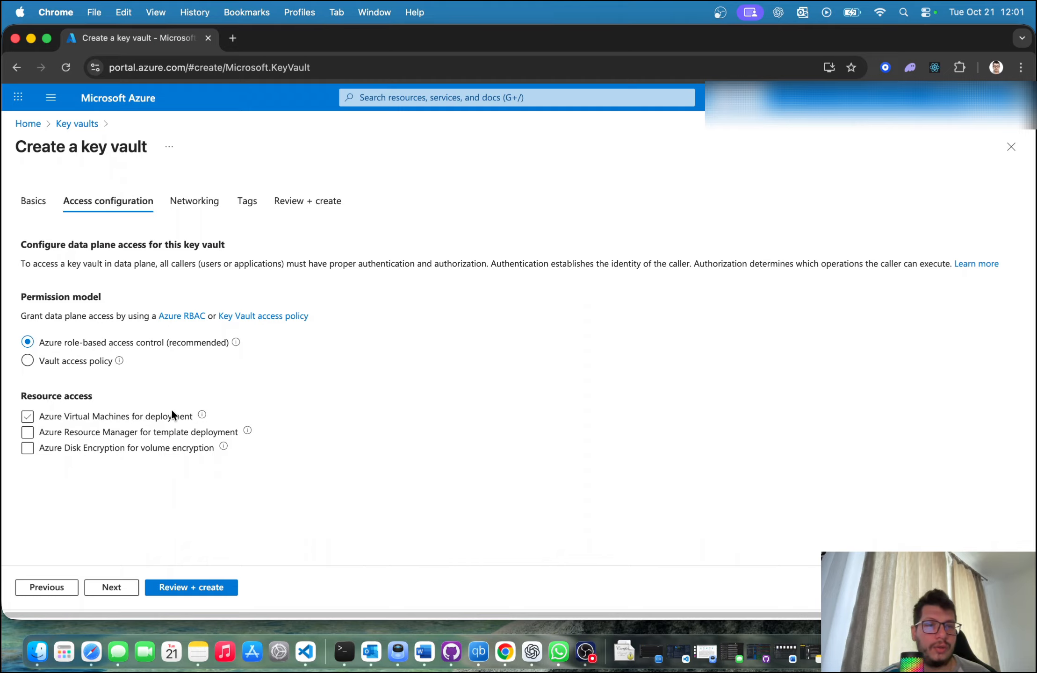
Step: Continue through the networking settings to the tags, leaving public access enabled from all networks
{"action": "left_click", "coordinate": [112, 588]}
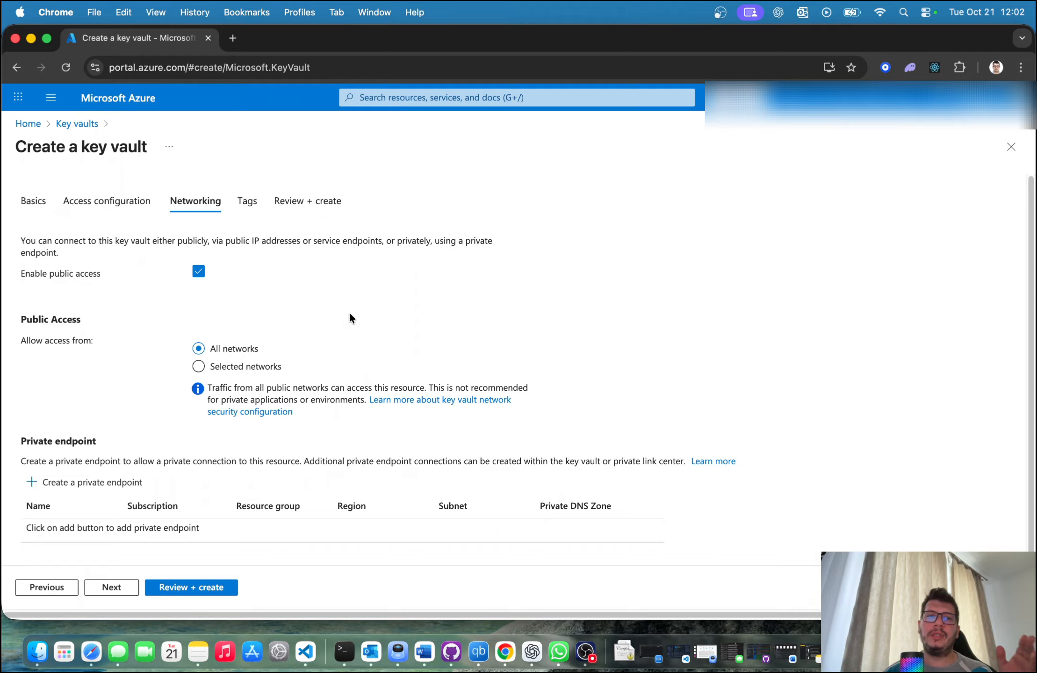
{"action": "left_click", "coordinate": [197, 276]}
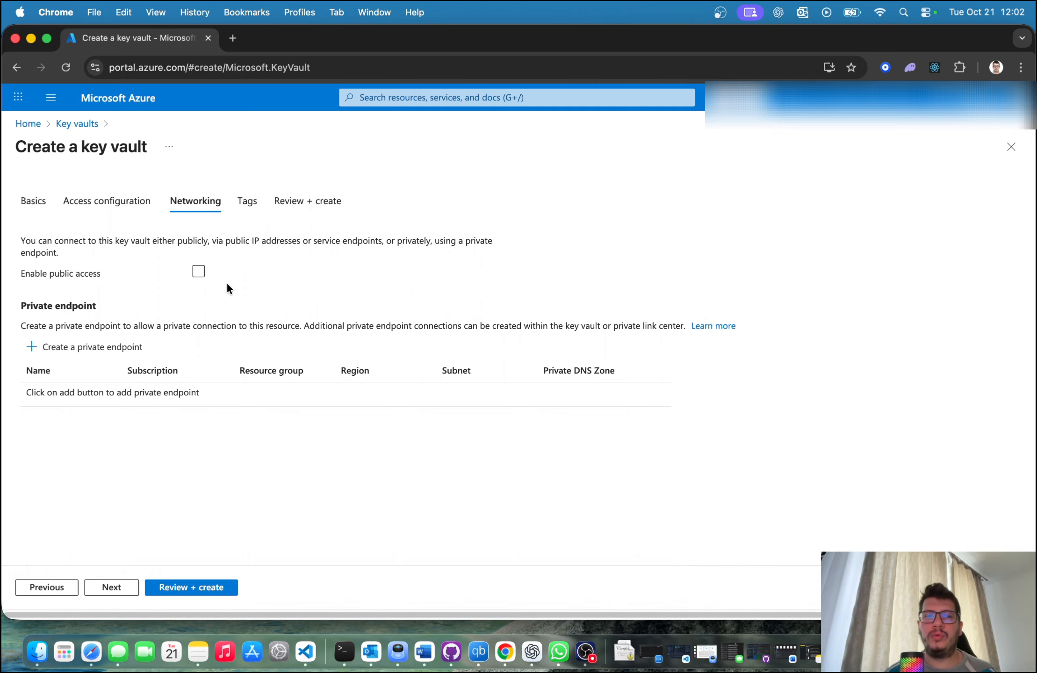
{"action": "left_click", "coordinate": [195, 274]}
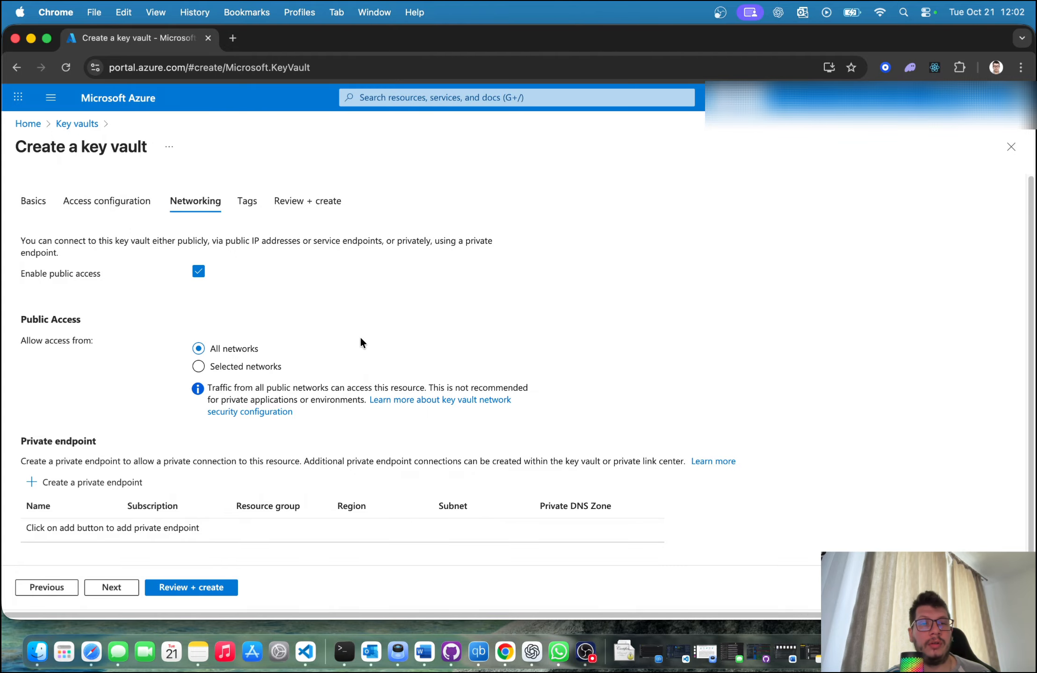
{"action": "scroll", "coordinate": [304, 329], "scroll_direction": "down", "scroll_amount": 1}
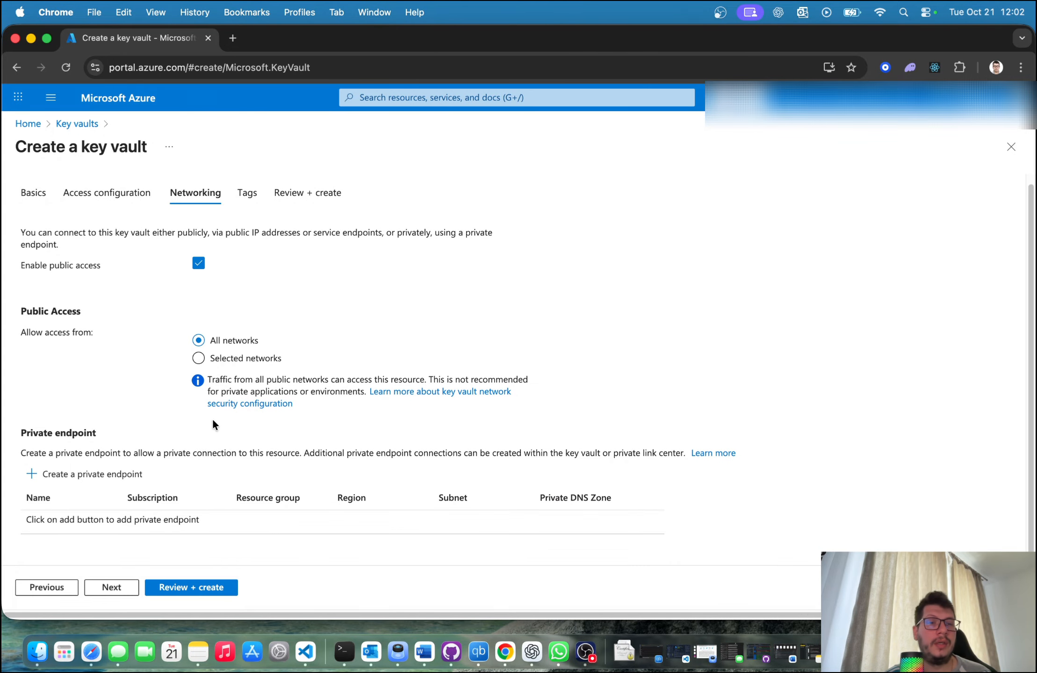
{"action": "left_click", "coordinate": [109, 590]}
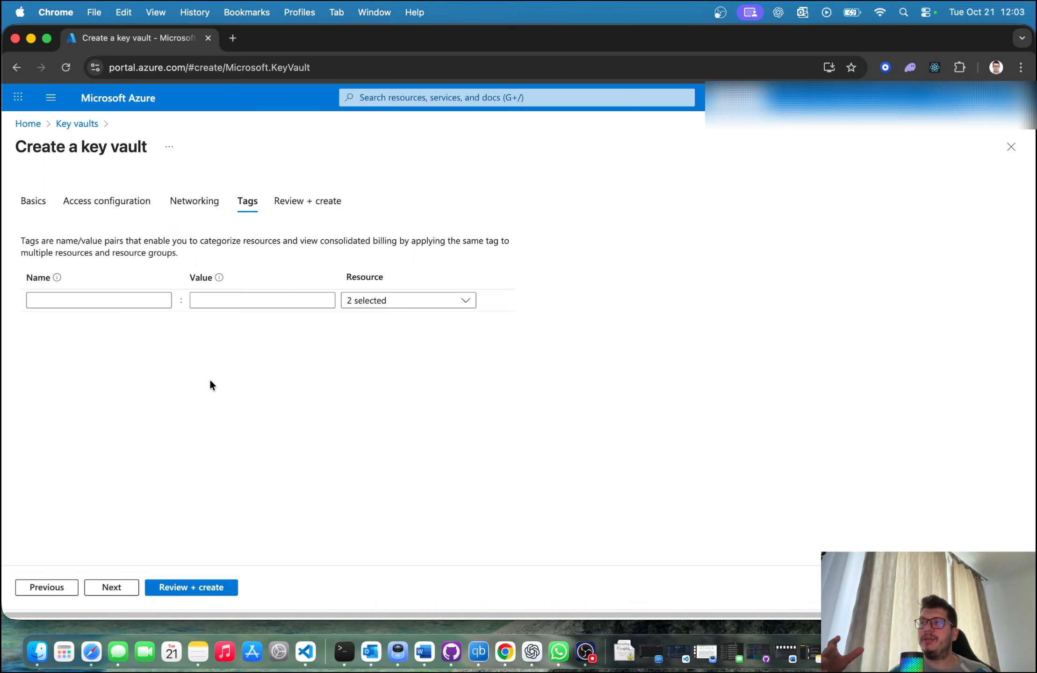
Step: Add a tag named CostCenter with the value 533
{"action": "left_click", "coordinate": [131, 303]}
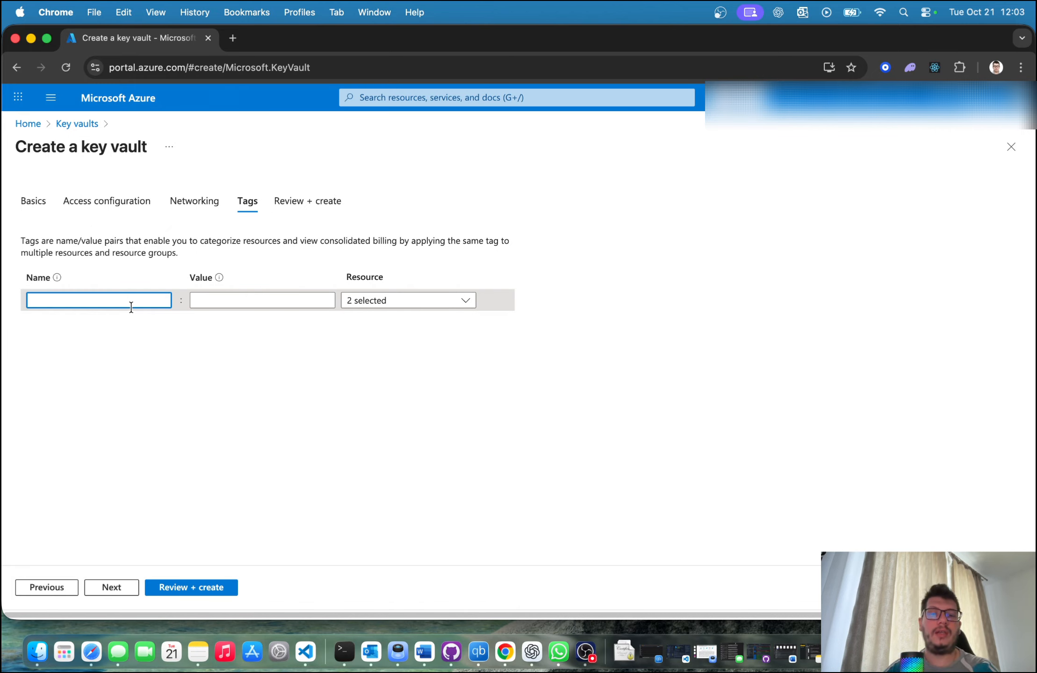
{"action": "type", "text": "CostCenter"}
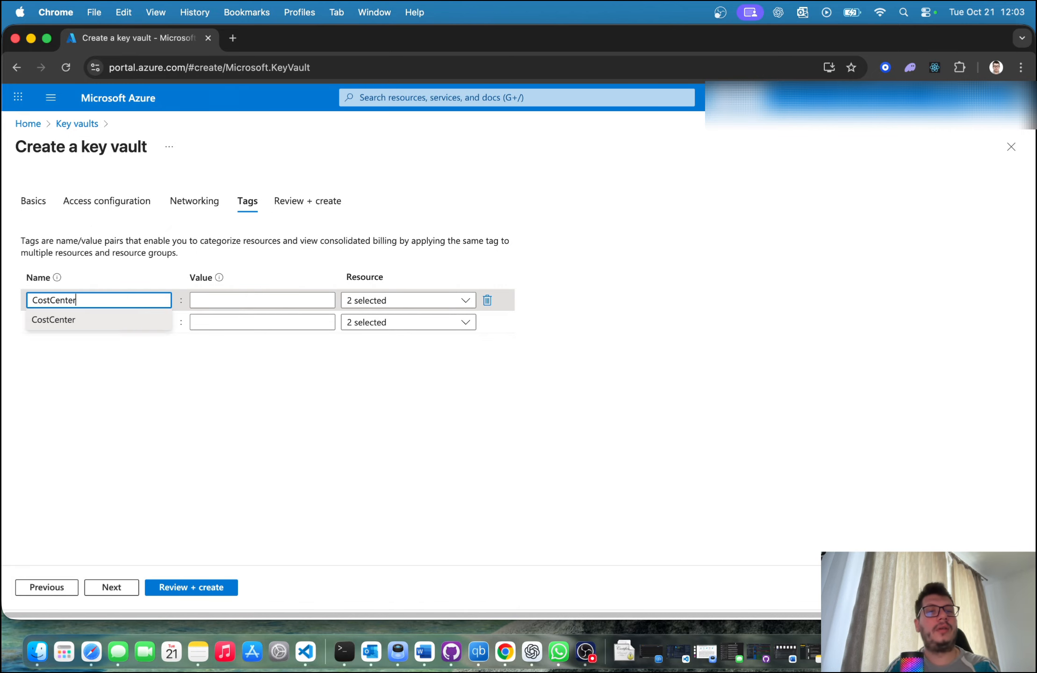
{"action": "key", "text": "Tab"}
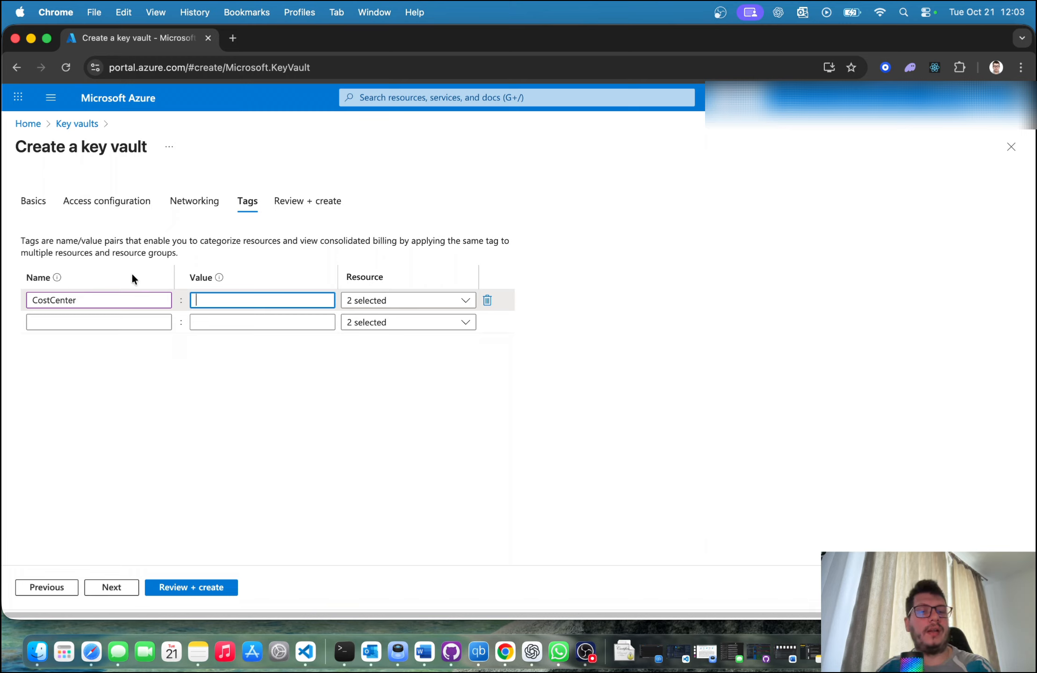
{"action": "type", "text": "533"}
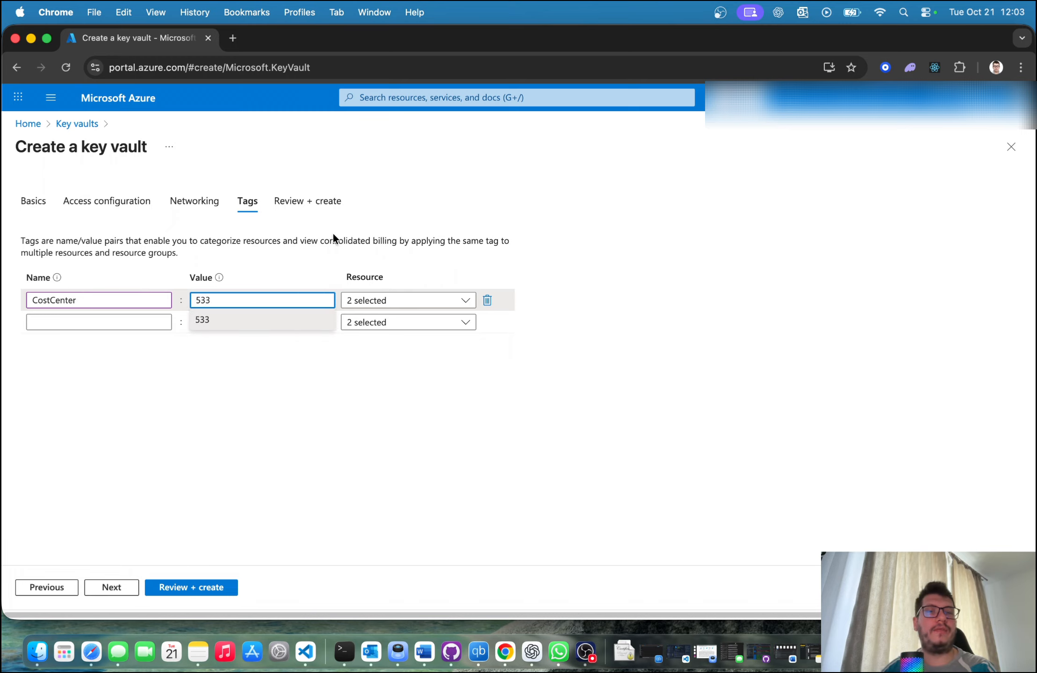
{"action": "left_click", "coordinate": [322, 251]}
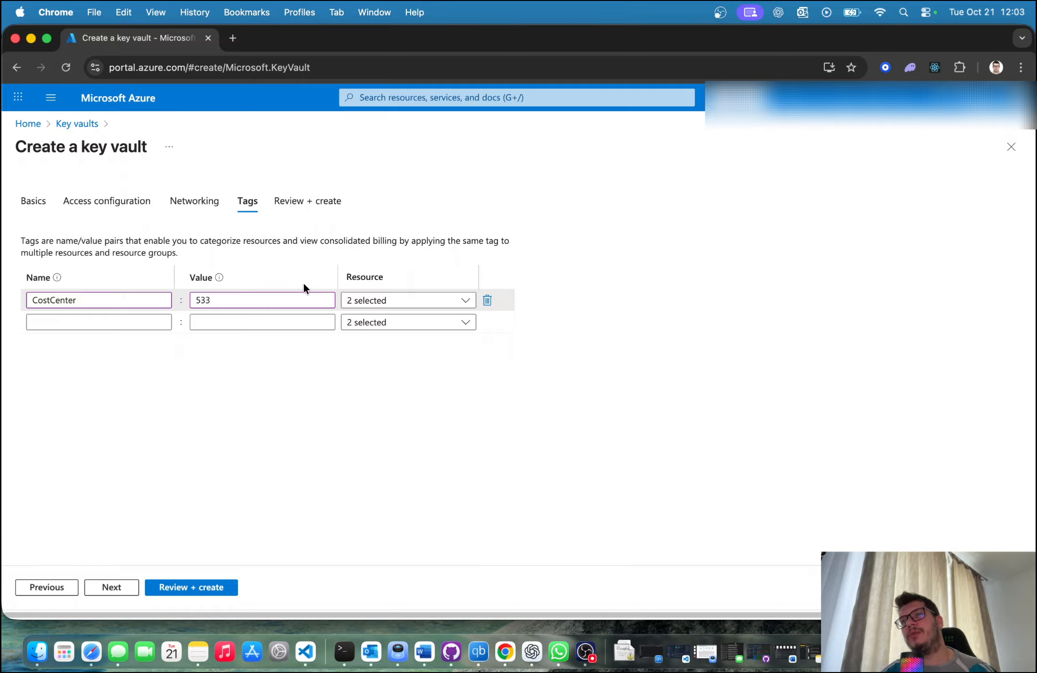
Step: Keep the CostCenter tag applied to both the key vault and the resource group, and continue to the final review
{"action": "left_click", "coordinate": [430, 302]}
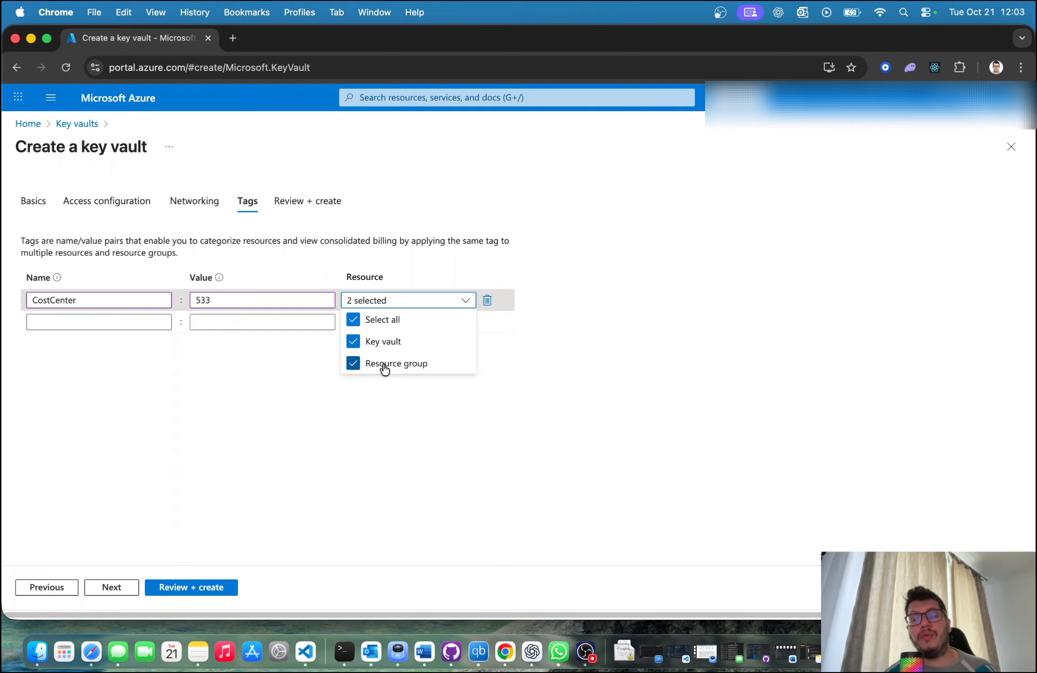
{"action": "left_click", "coordinate": [369, 363]}
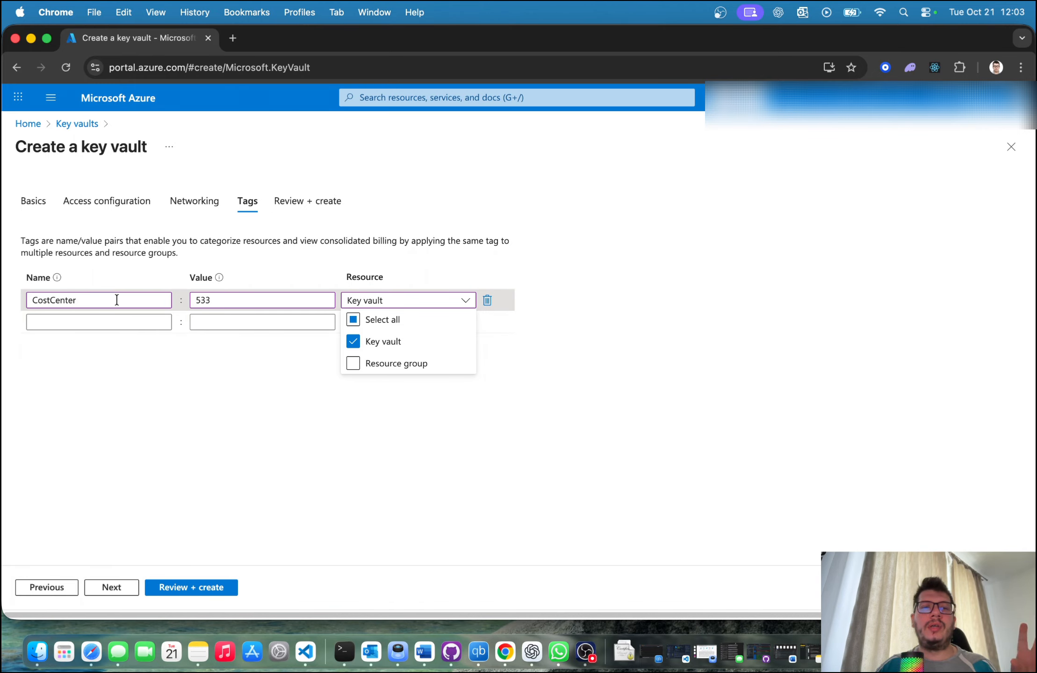
{"action": "left_click", "coordinate": [364, 364]}
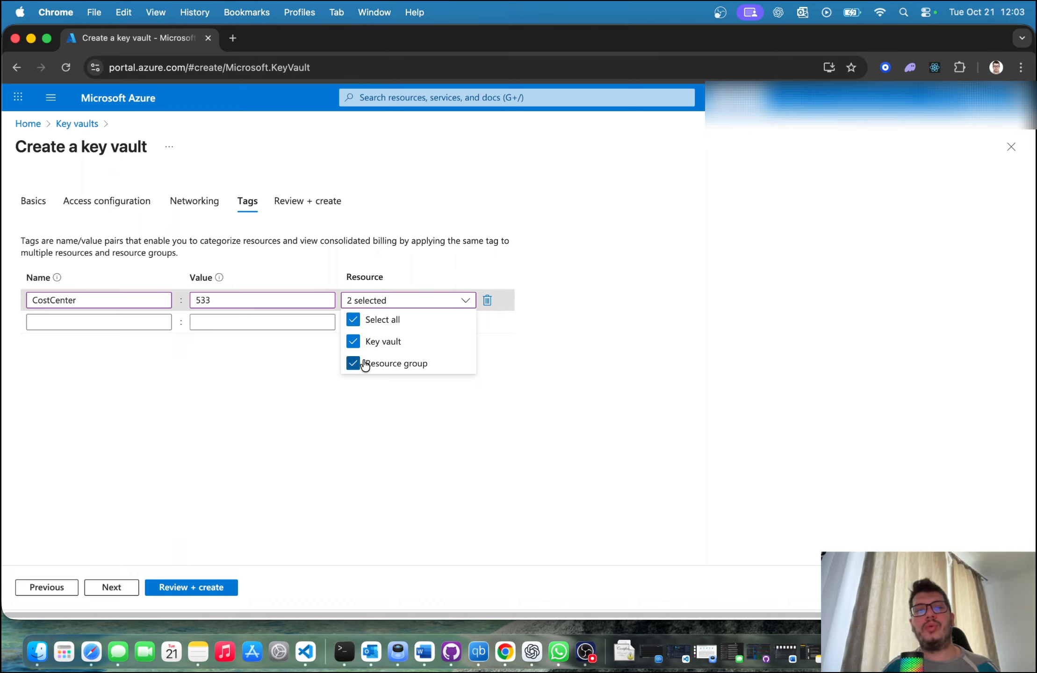
{"action": "left_click", "coordinate": [112, 587]}
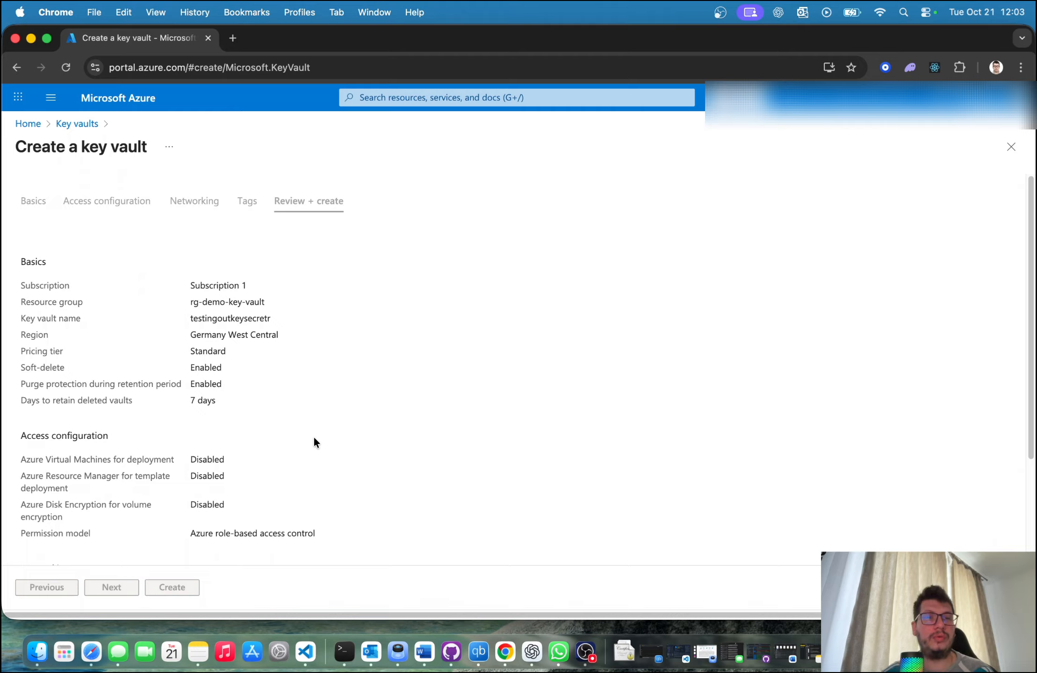
Step: Review the summary of the basics, access, networking and tag settings, and create the key vault
{"action": "scroll", "coordinate": [307, 442], "scroll_direction": "down", "scroll_amount": 3}
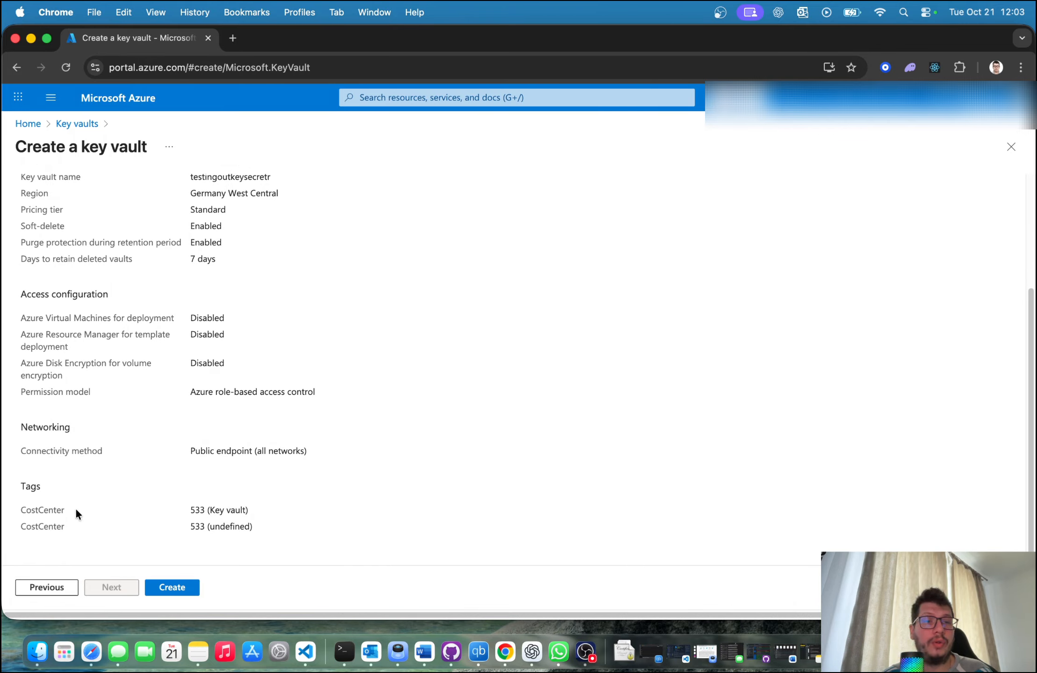
{"action": "scroll", "coordinate": [185, 460], "scroll_direction": "up", "scroll_amount": 3}
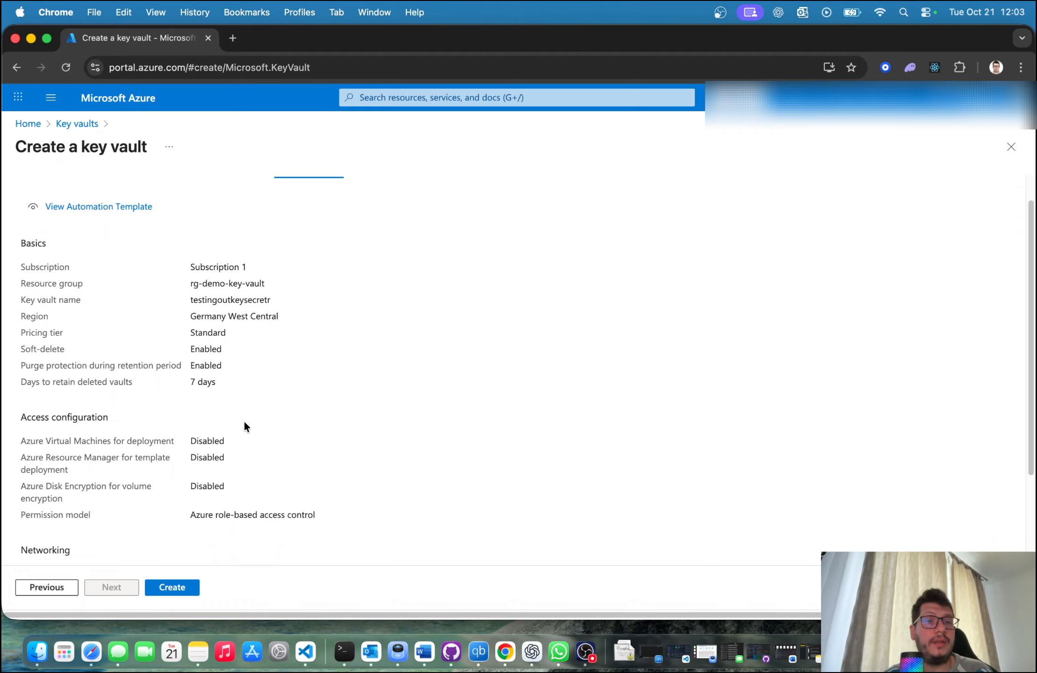
{"action": "scroll", "coordinate": [236, 444], "scroll_direction": "down", "scroll_amount": 1}
{"action": "scroll", "coordinate": [219, 415], "scroll_direction": "up", "scroll_amount": 2}
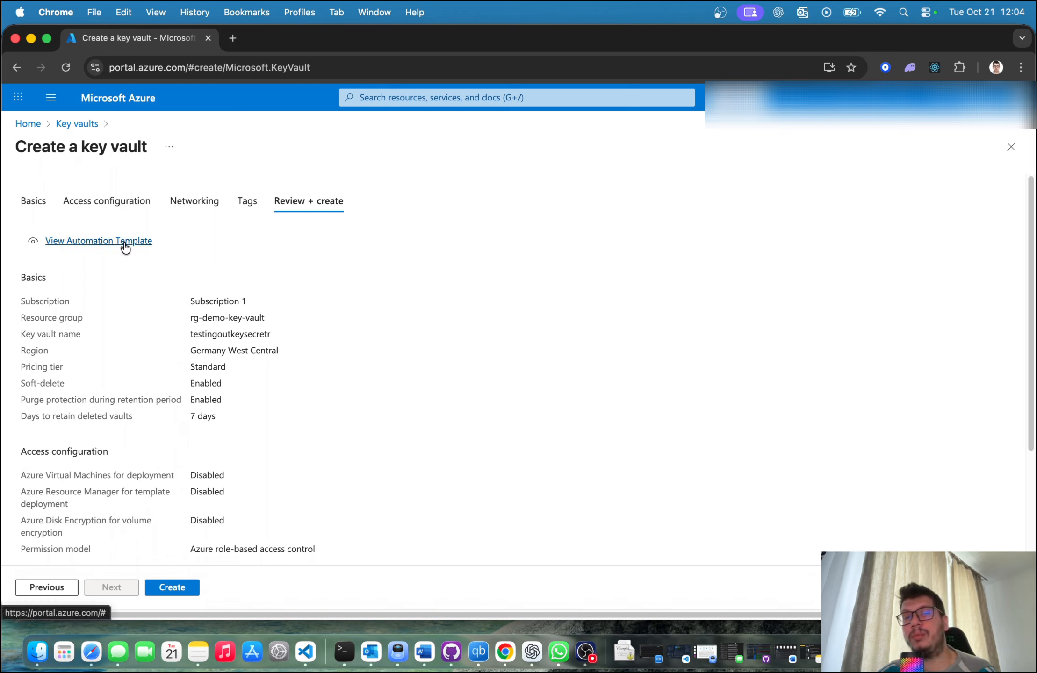
{"action": "left_click", "coordinate": [183, 590]}
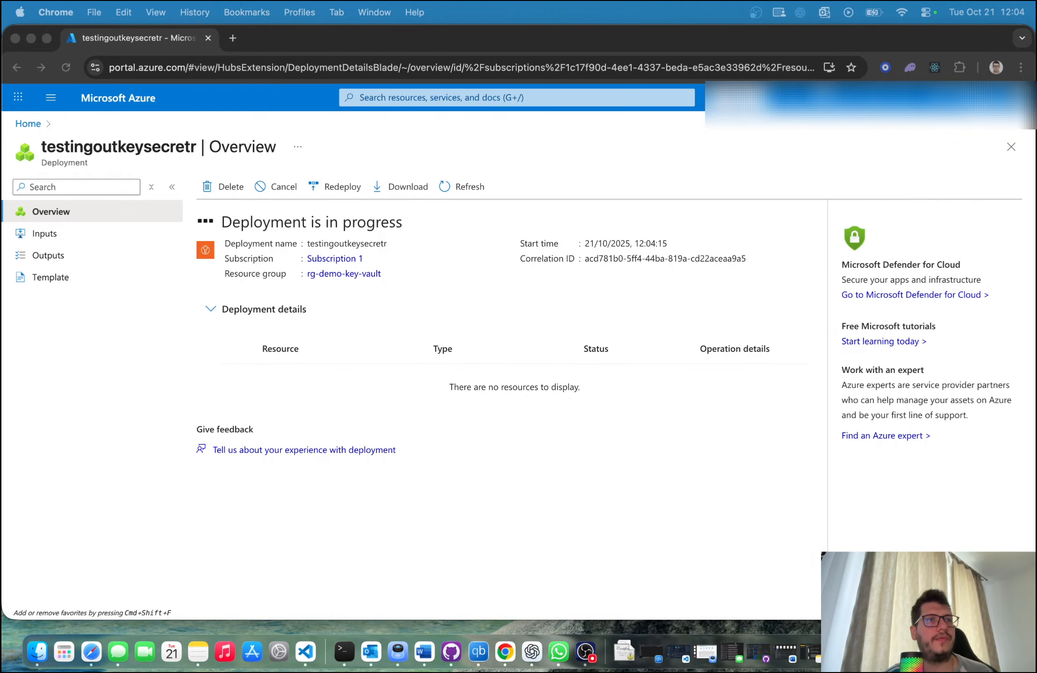
{"action": "left_click", "coordinate": [29, 452]}
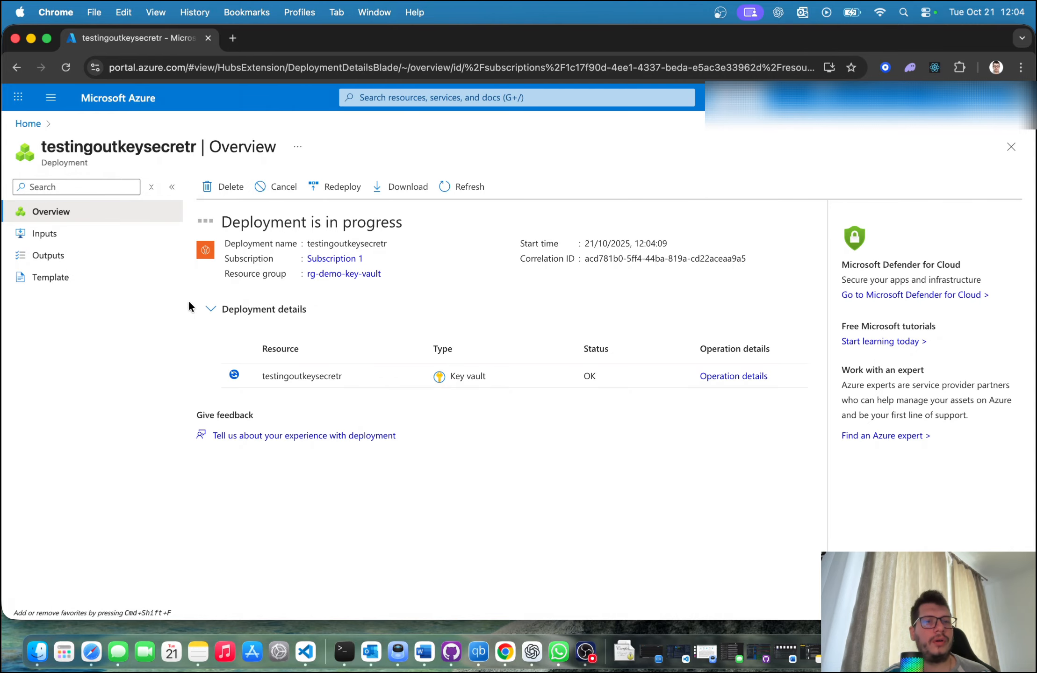
{"action": "left_click", "coordinate": [343, 654]}
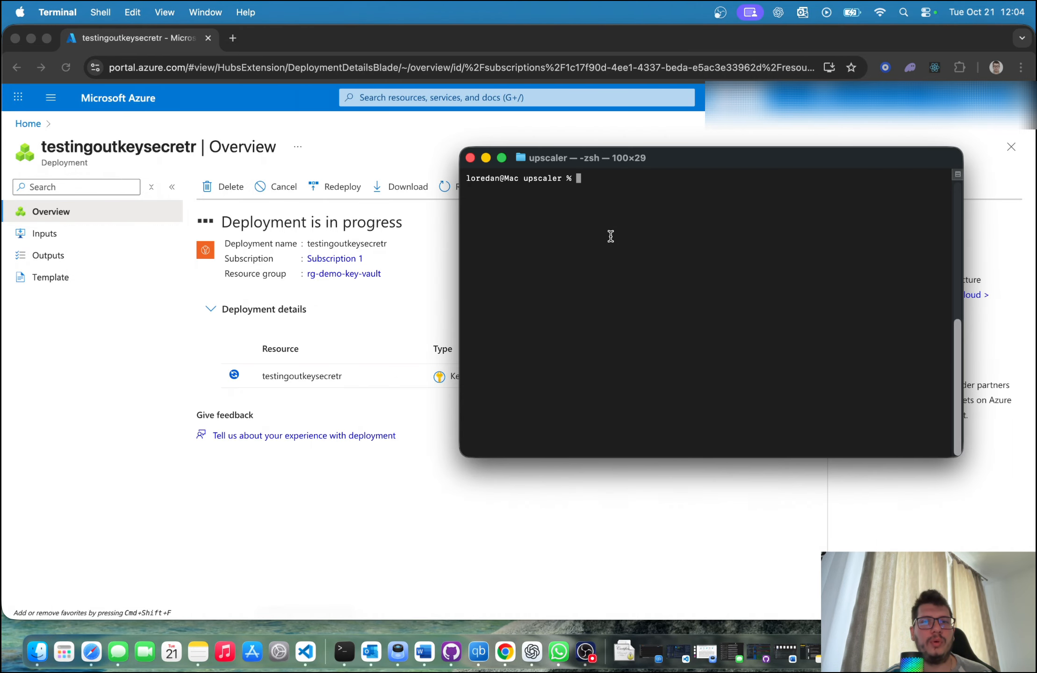
{"action": "left_click_drag", "start_coordinate": [653, 156], "coordinate": [677, 157]}
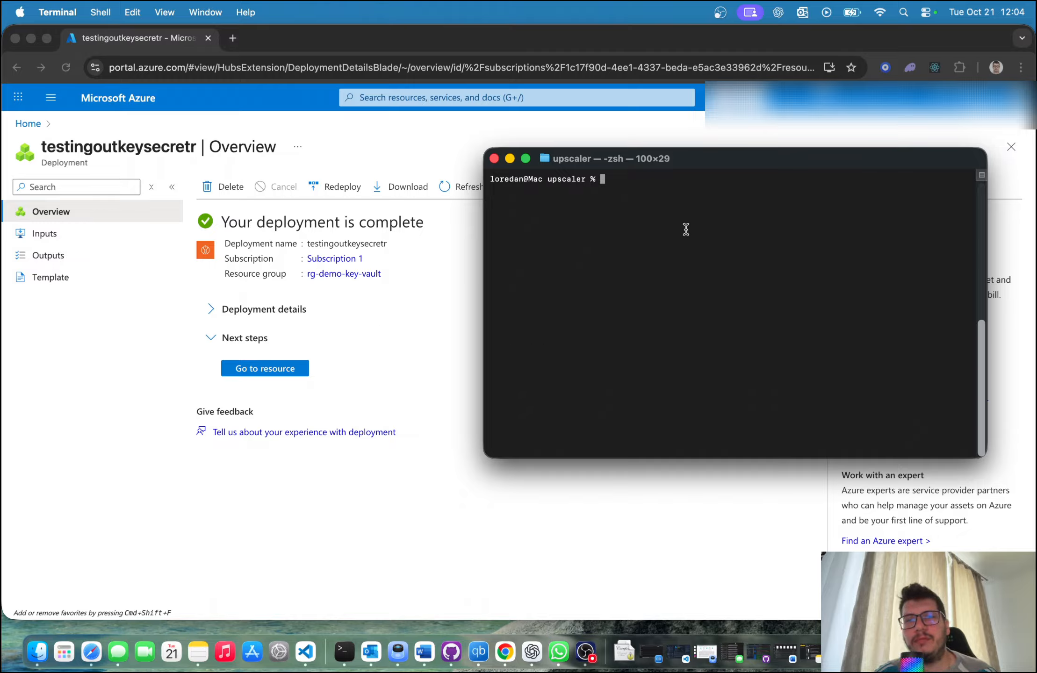
{"action": "left_click", "coordinate": [187, 396]}
Step: Open the deployed key vault, look over its overview and show its keys
{"action": "left_click", "coordinate": [248, 371]}
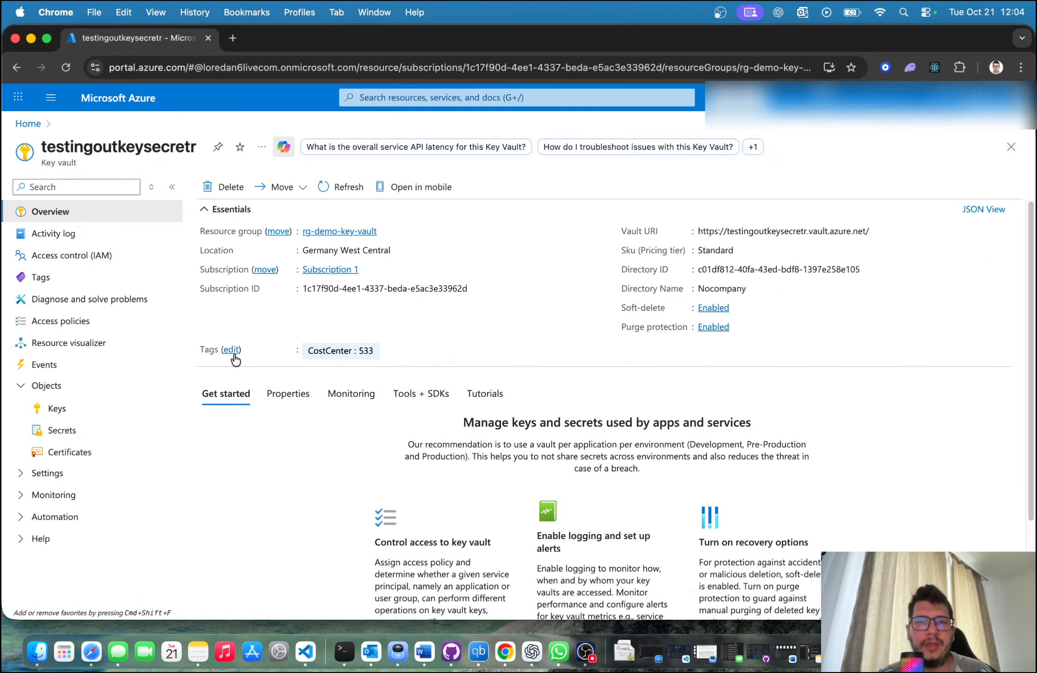
{"action": "scroll", "coordinate": [316, 336], "scroll_direction": "down", "scroll_amount": 3}
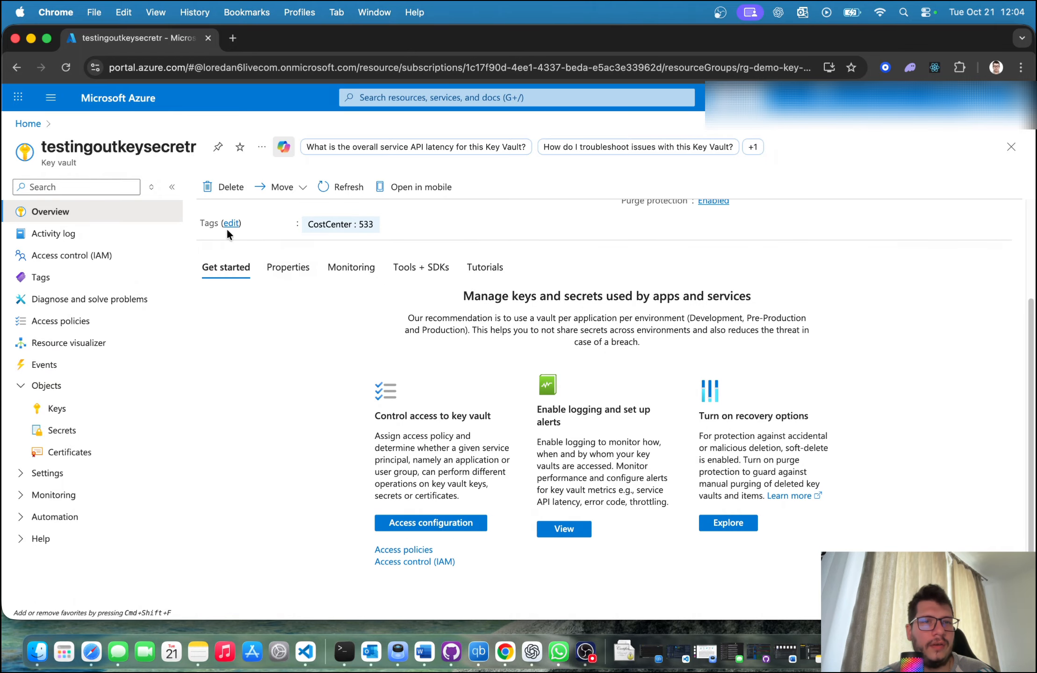
{"action": "scroll", "coordinate": [275, 343], "scroll_direction": "up", "scroll_amount": 1}
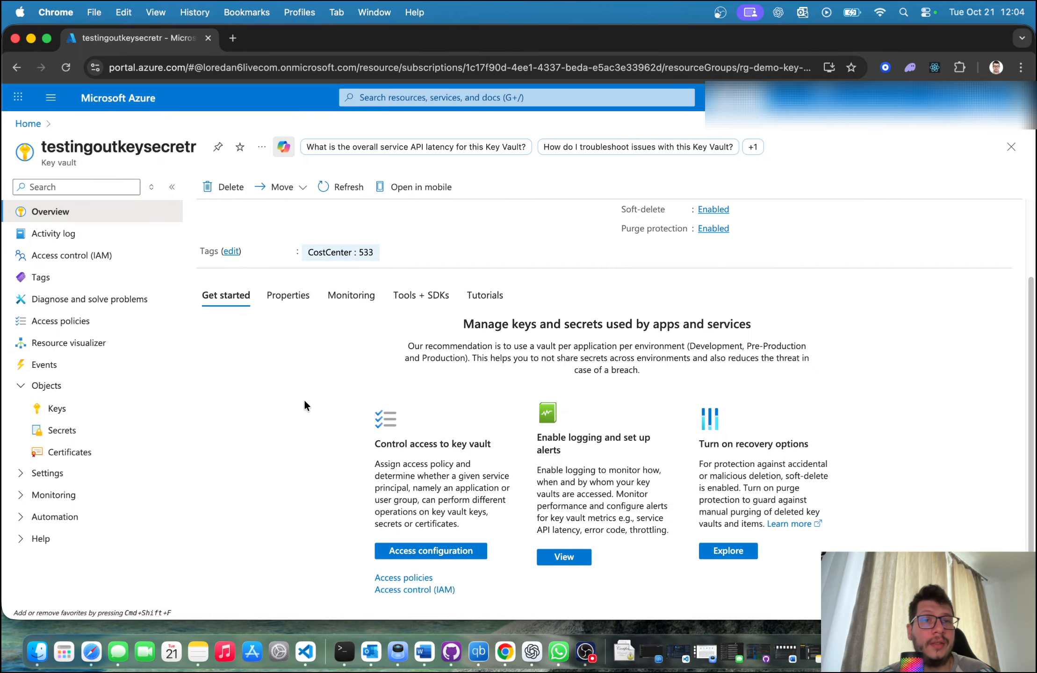
{"action": "left_click", "coordinate": [52, 415]}
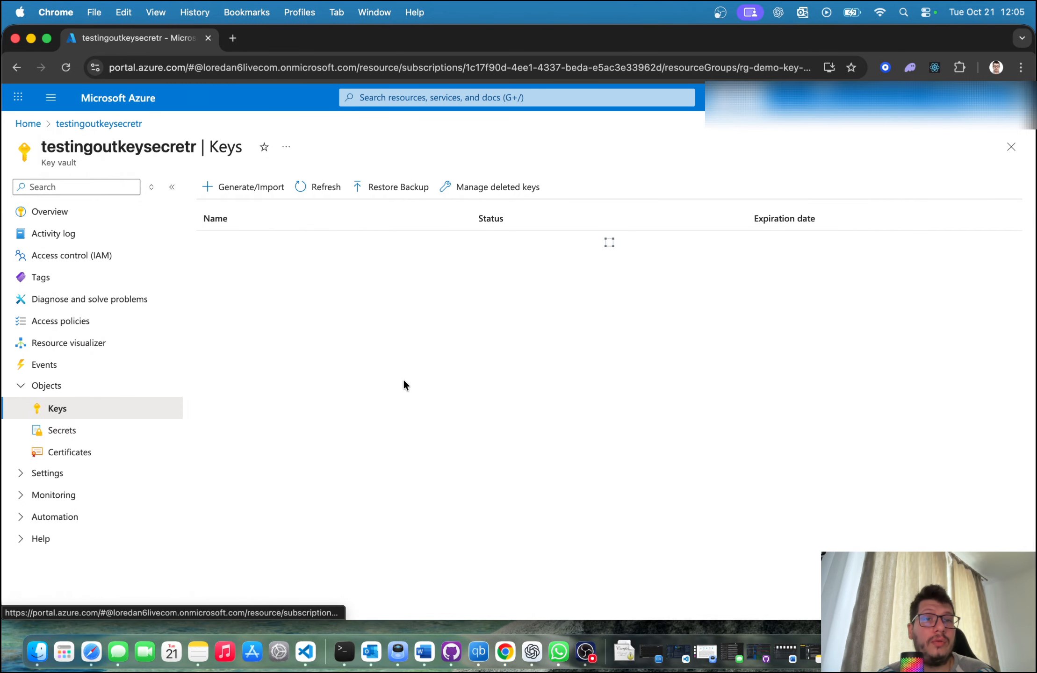
Step: Look at the vault's secrets and certificates and read the RBAC access notice on the certificates page
{"action": "left_click", "coordinate": [111, 431]}
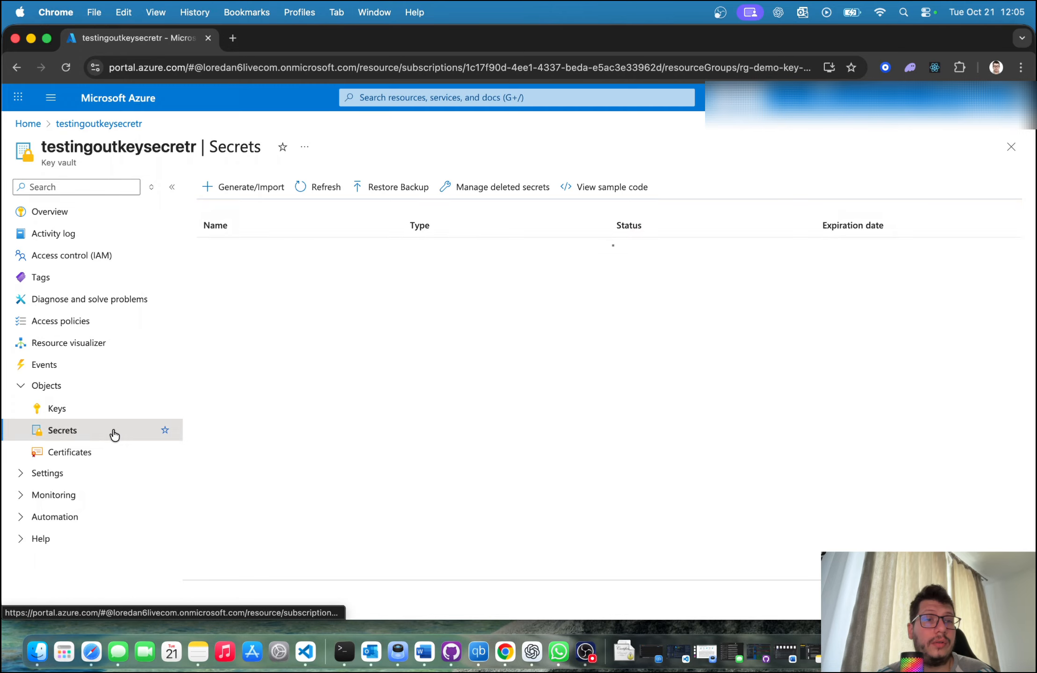
{"action": "left_click", "coordinate": [98, 454]}
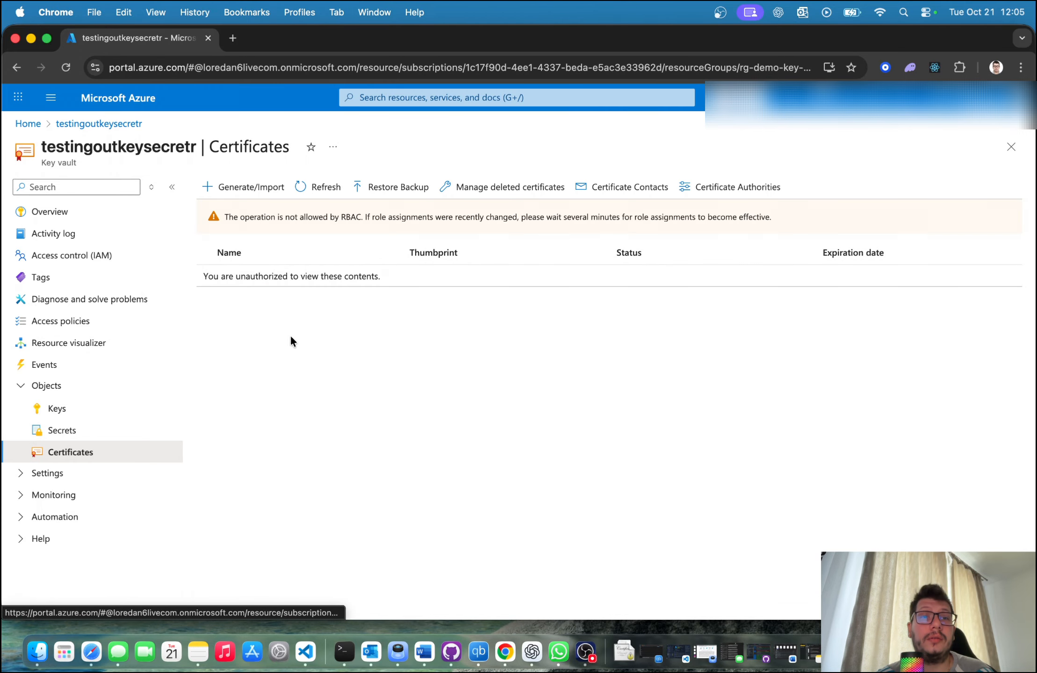
{"action": "left_click_drag", "start_coordinate": [225, 217], "coordinate": [715, 218]}
{"action": "left_click", "coordinate": [522, 218]}
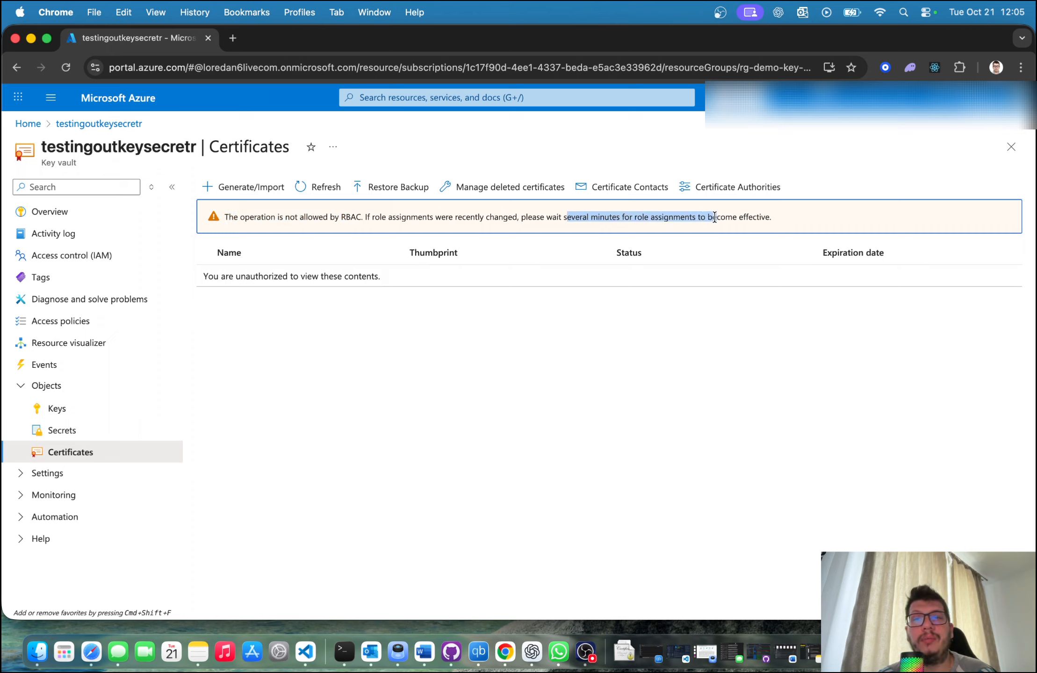
{"action": "left_click", "coordinate": [715, 218]}
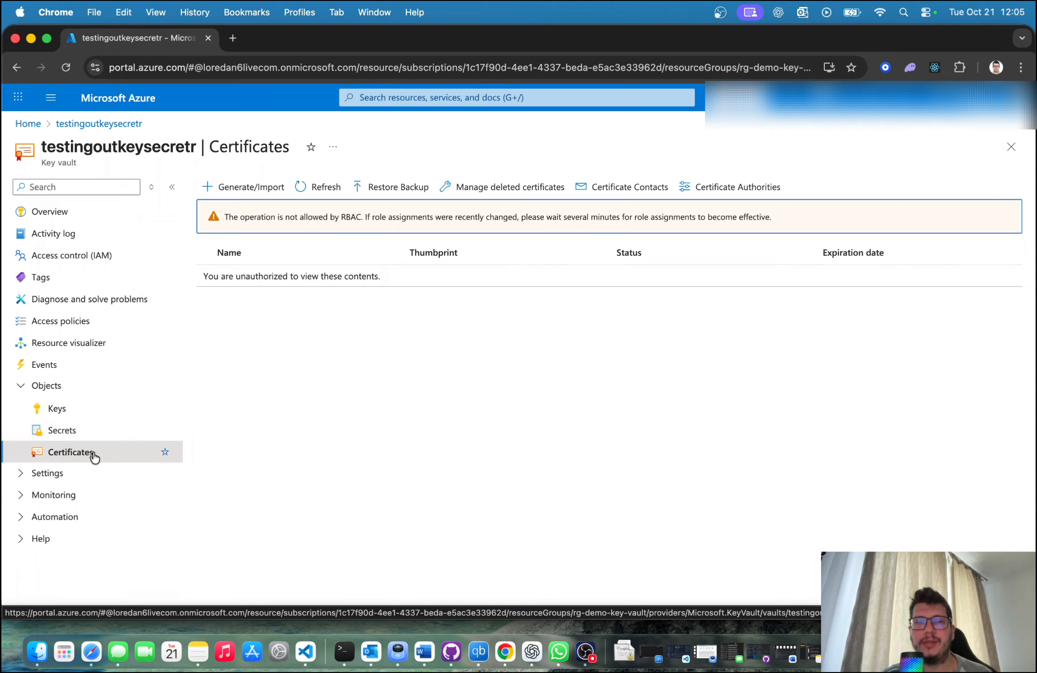
{"action": "left_click", "coordinate": [319, 417]}
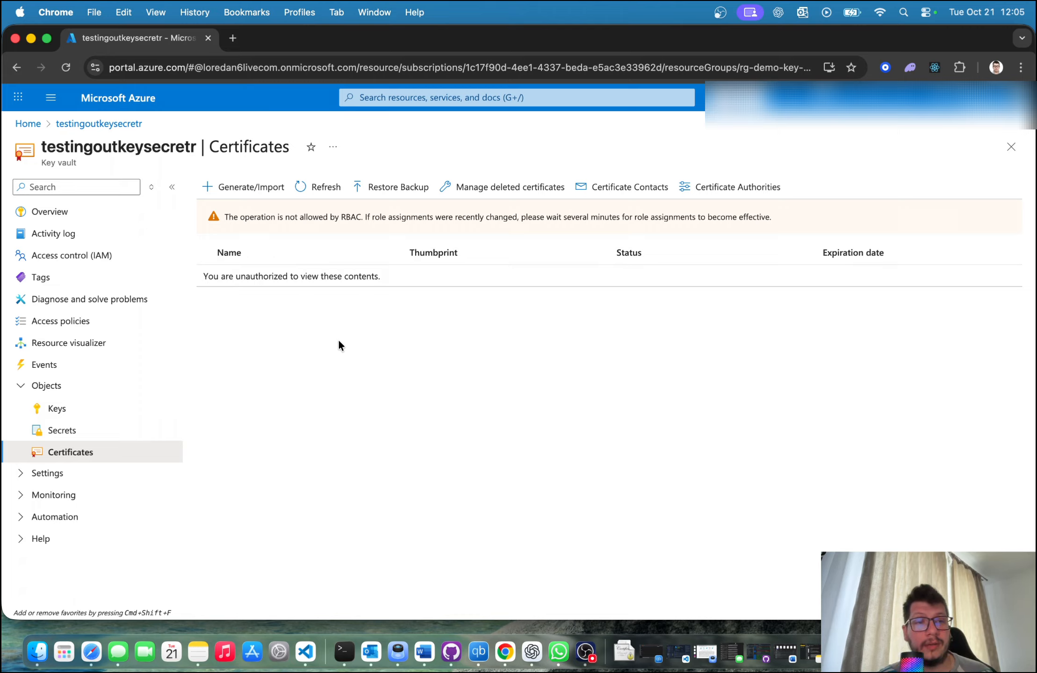
Step: Start a new role assignment in the key vault's access control (IAM)
{"action": "left_click", "coordinate": [92, 263]}
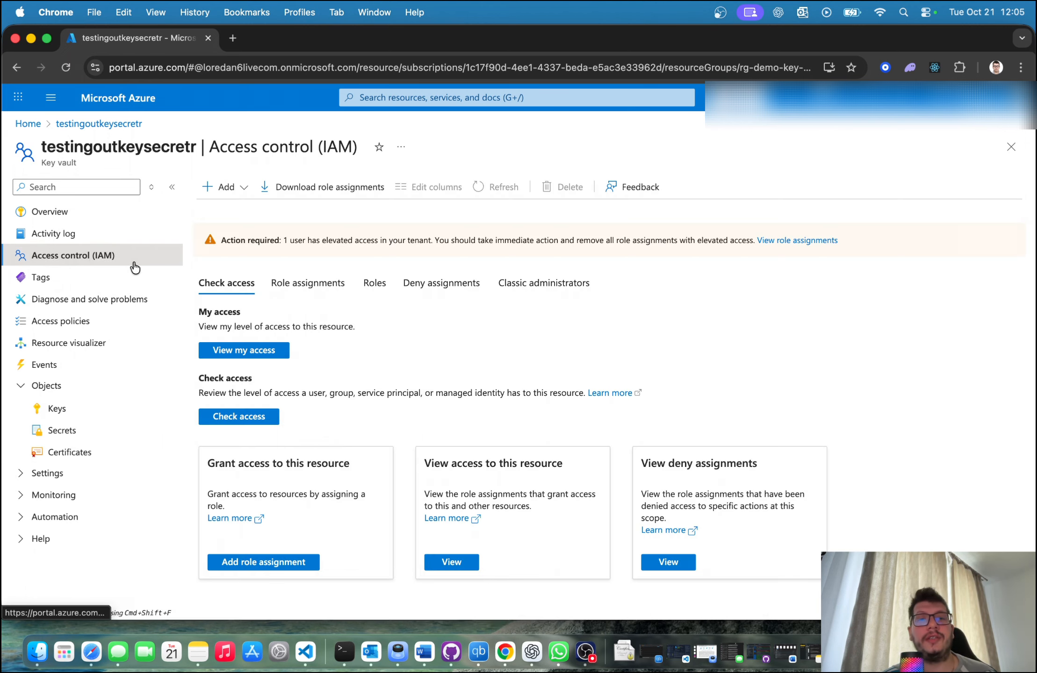
{"action": "left_click", "coordinate": [226, 187]}
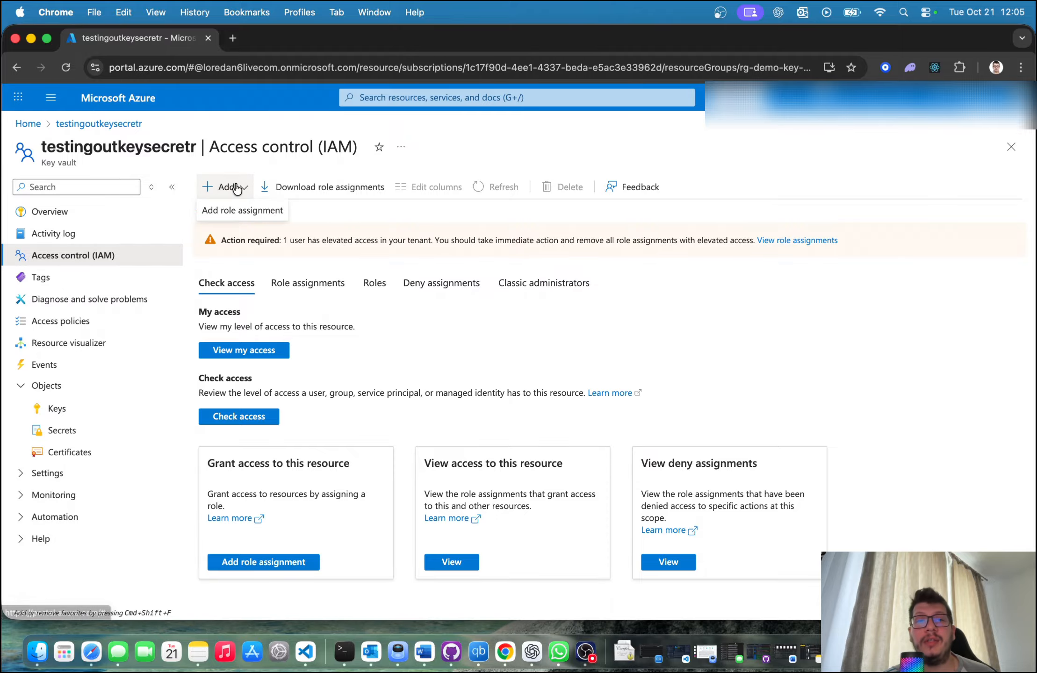
{"action": "left_click", "coordinate": [237, 213]}
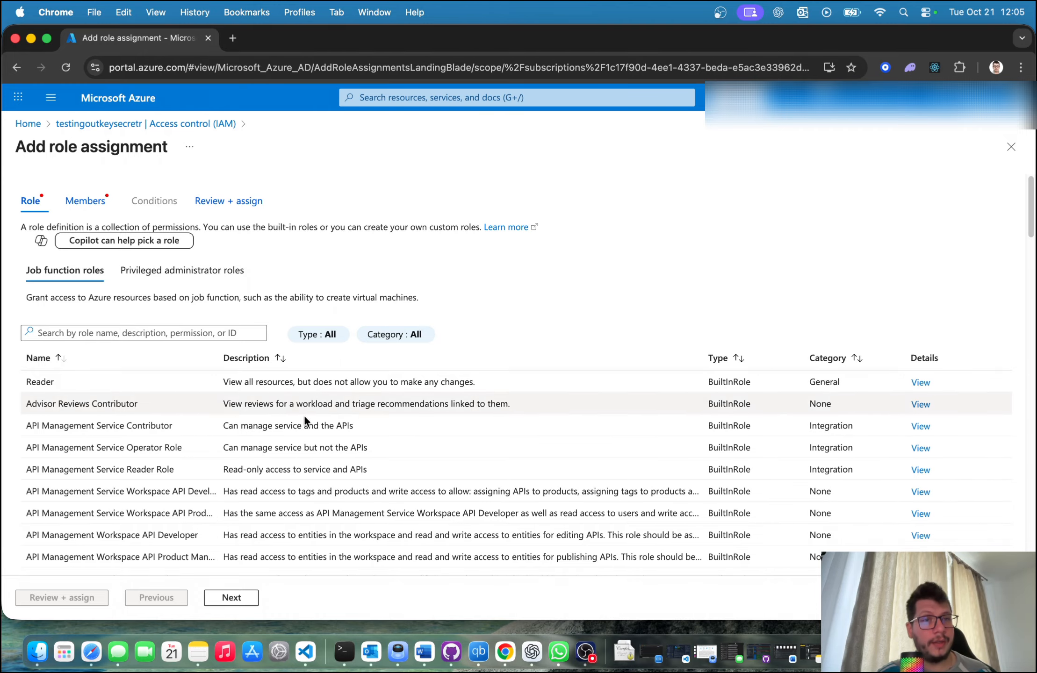
Step: Filter the job function roles by "secrets", choose Key Vault Secrets Officer and continue to the member selection
{"action": "left_click", "coordinate": [164, 330]}
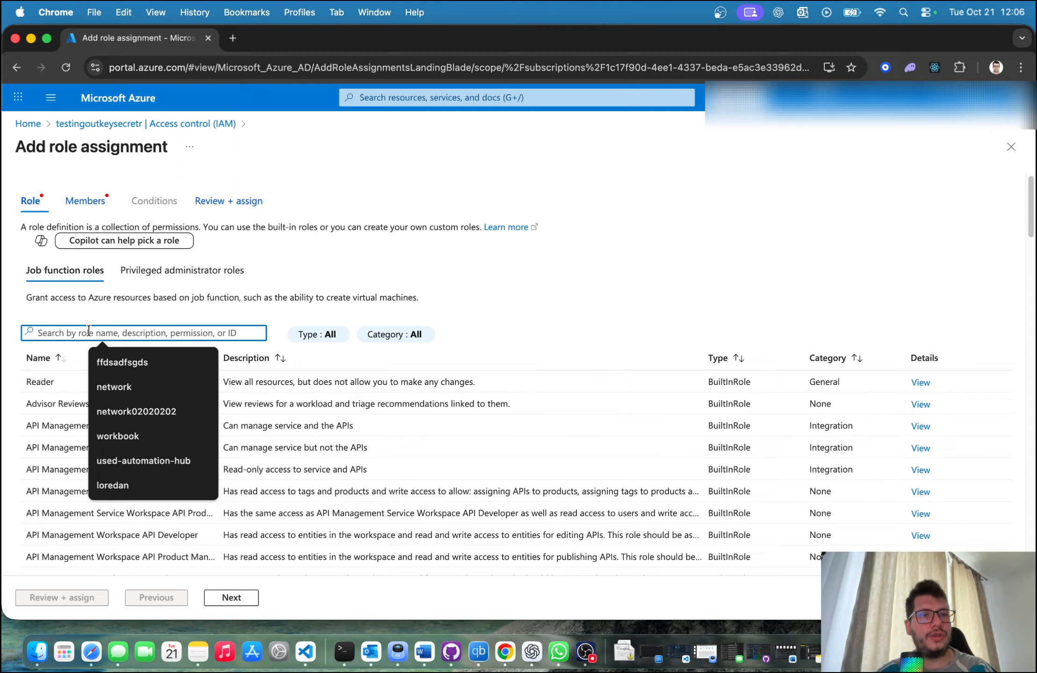
{"action": "type", "text": "secrets"}
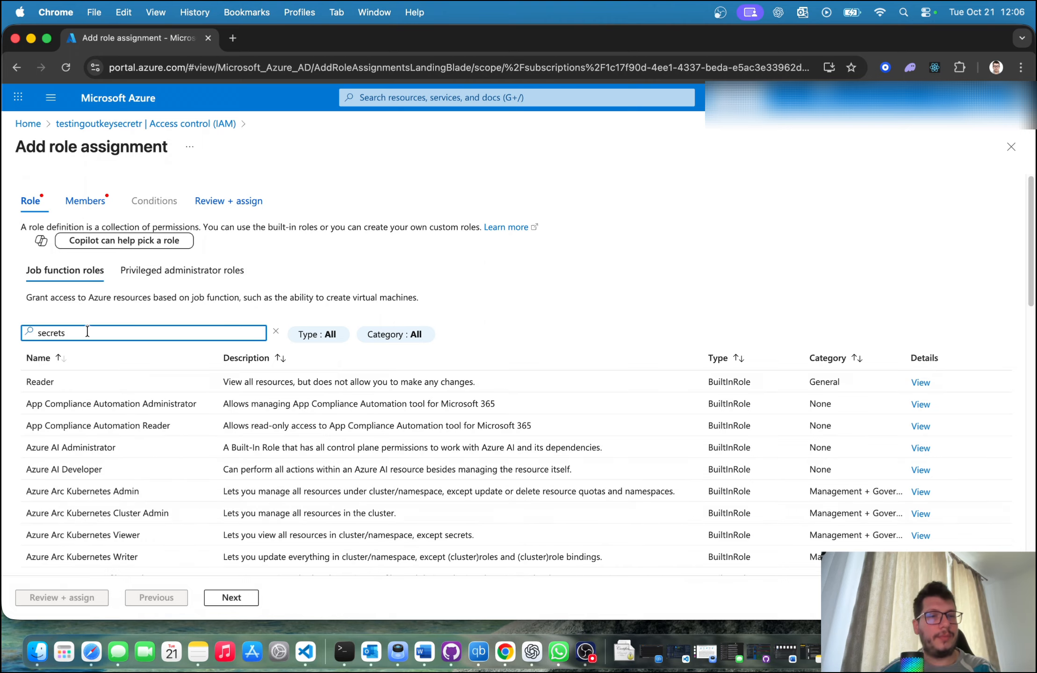
{"action": "scroll", "coordinate": [146, 454], "scroll_direction": "down", "scroll_amount": 3}
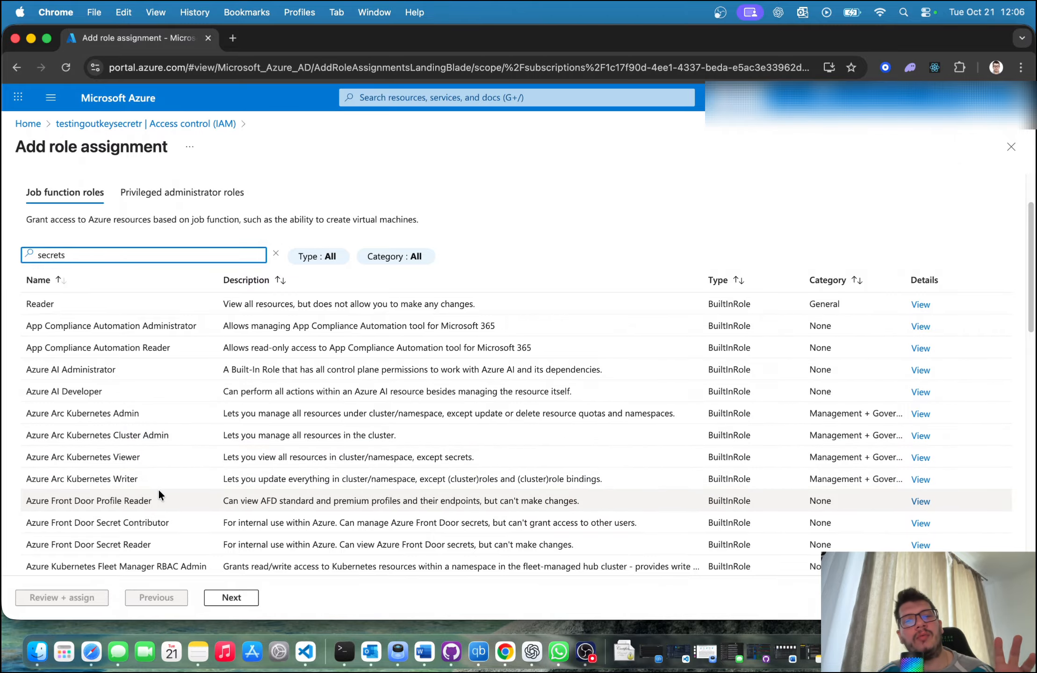
{"action": "scroll", "coordinate": [162, 482], "scroll_direction": "down", "scroll_amount": 1}
{"action": "scroll", "coordinate": [168, 482], "scroll_direction": "down", "scroll_amount": 4}
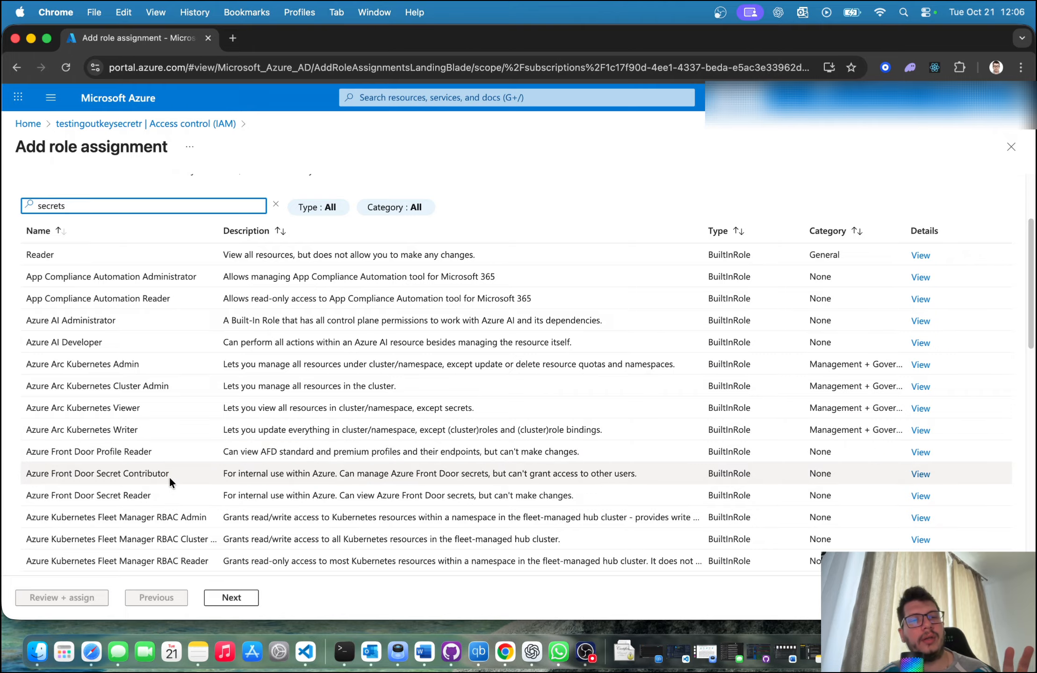
{"action": "scroll", "coordinate": [175, 480], "scroll_direction": "down", "scroll_amount": 6}
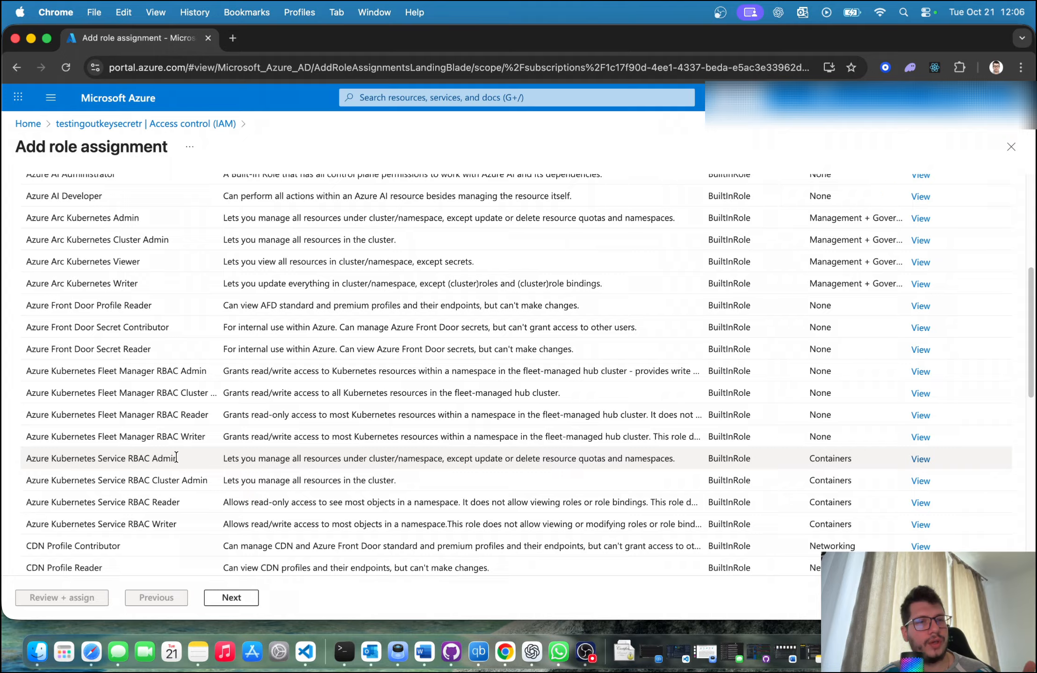
{"action": "scroll", "coordinate": [176, 451], "scroll_direction": "down", "scroll_amount": 7}
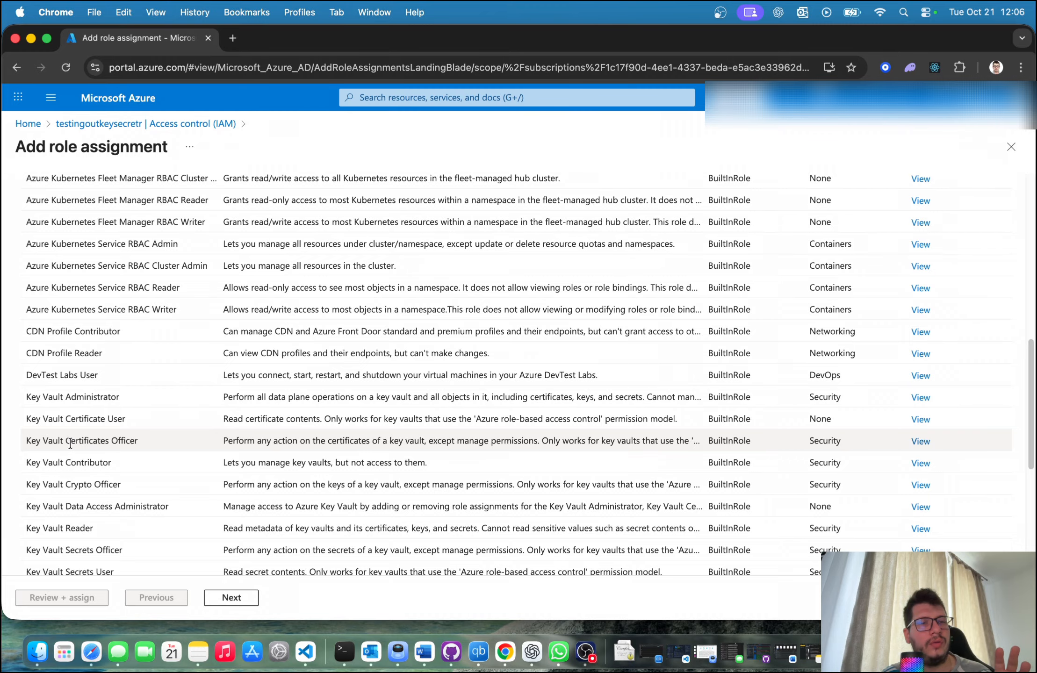
{"action": "scroll", "coordinate": [178, 503], "scroll_direction": "down", "scroll_amount": 1}
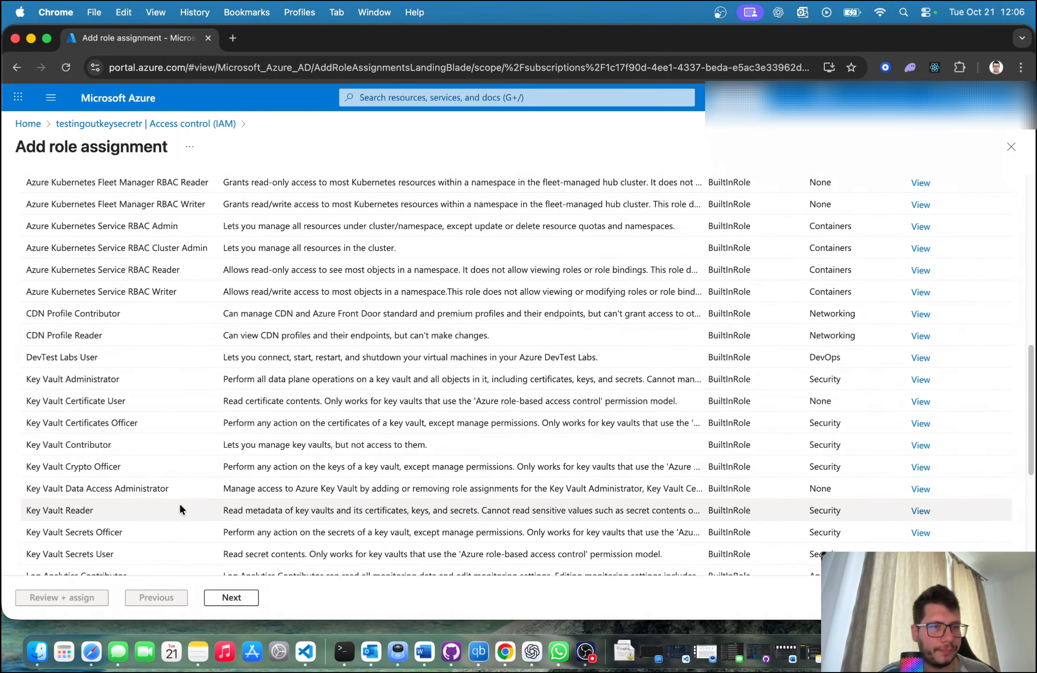
{"action": "scroll", "coordinate": [152, 532], "scroll_direction": "down", "scroll_amount": 1}
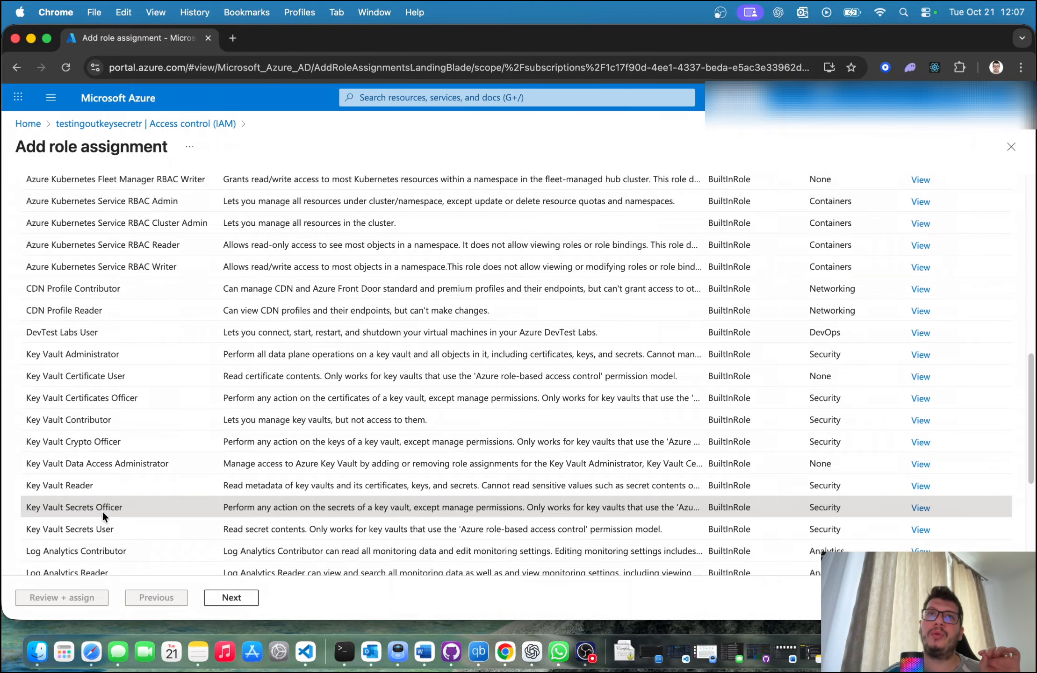
{"action": "left_click", "coordinate": [223, 598]}
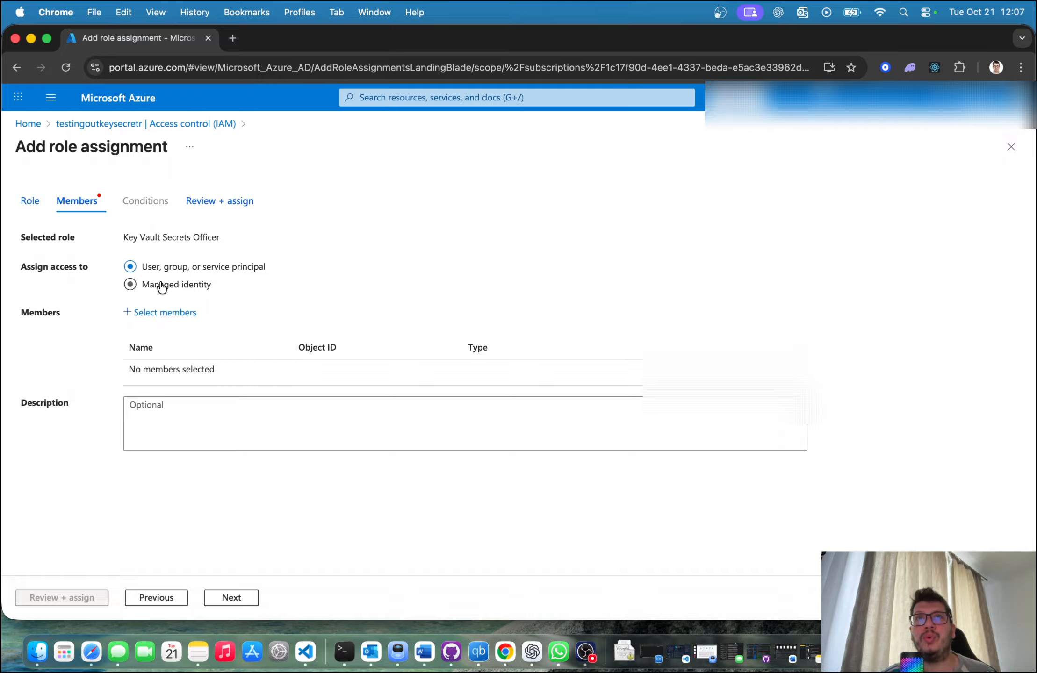
Step: Add the user's own account as the member, review the assignment and assign the Key Vault Secrets Officer role
{"action": "left_click", "coordinate": [164, 314]}
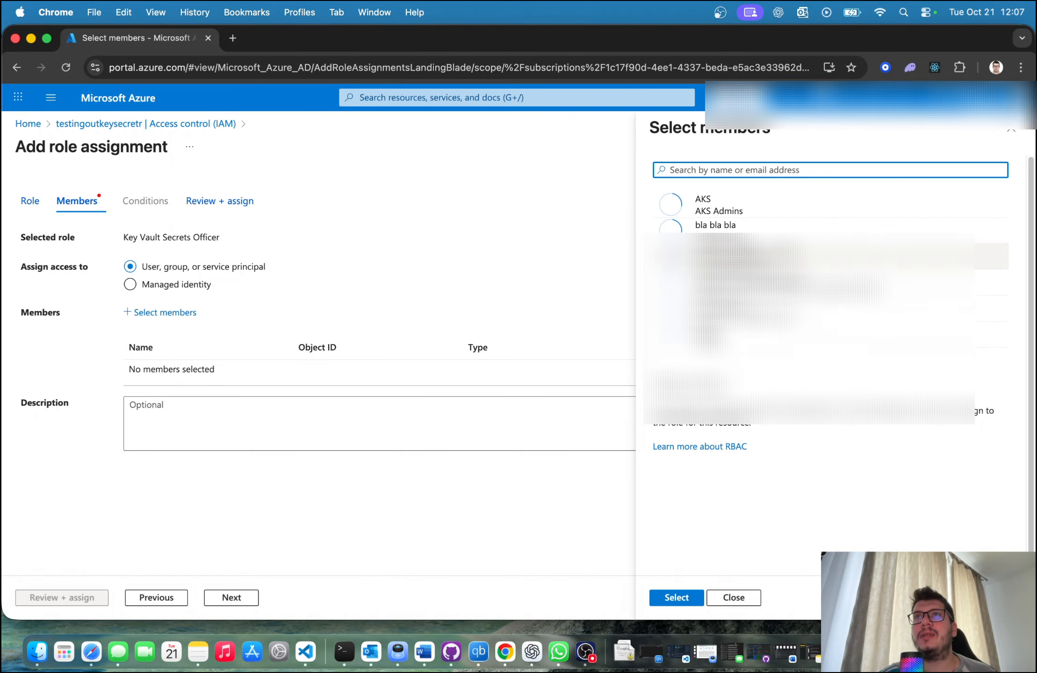
{"action": "left_click", "coordinate": [676, 598]}
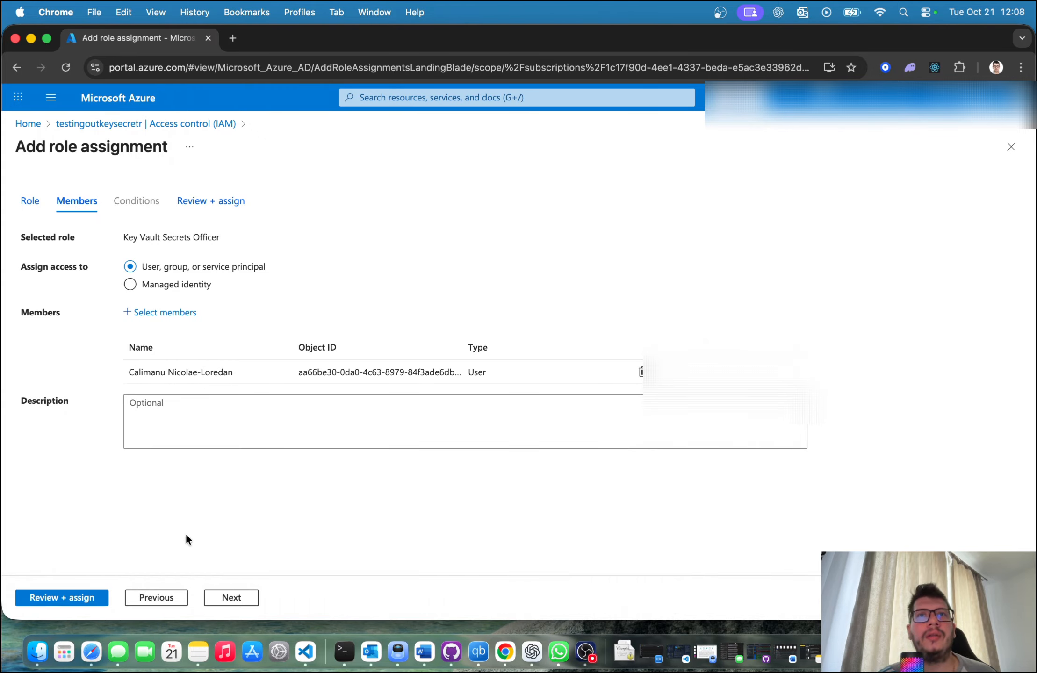
{"action": "left_click", "coordinate": [247, 598]}
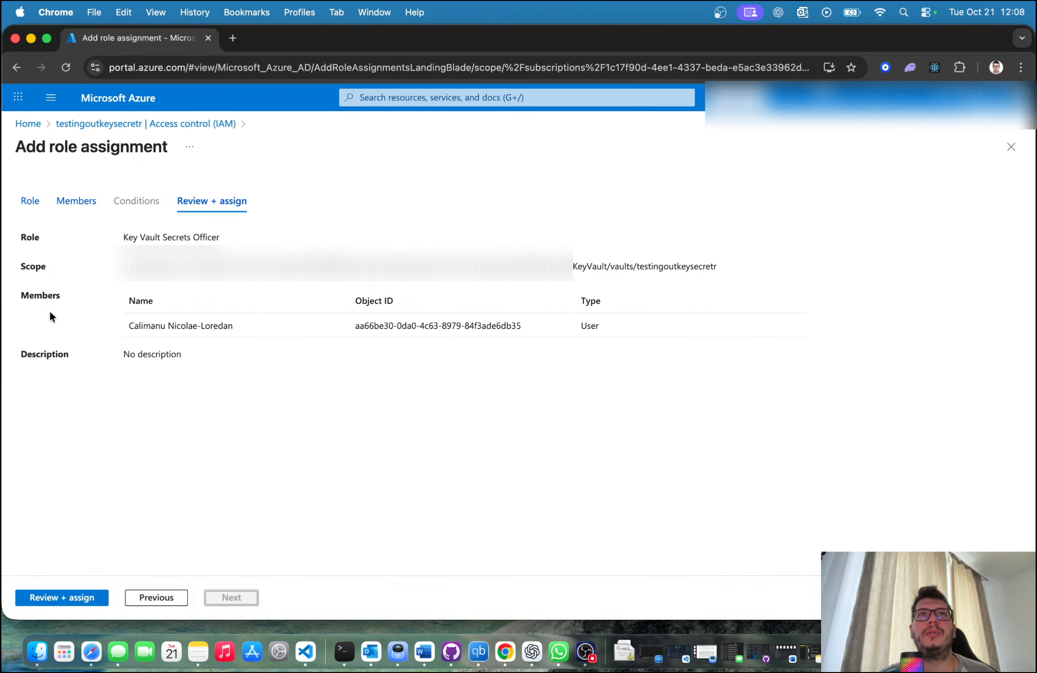
{"action": "left_click", "coordinate": [62, 597]}
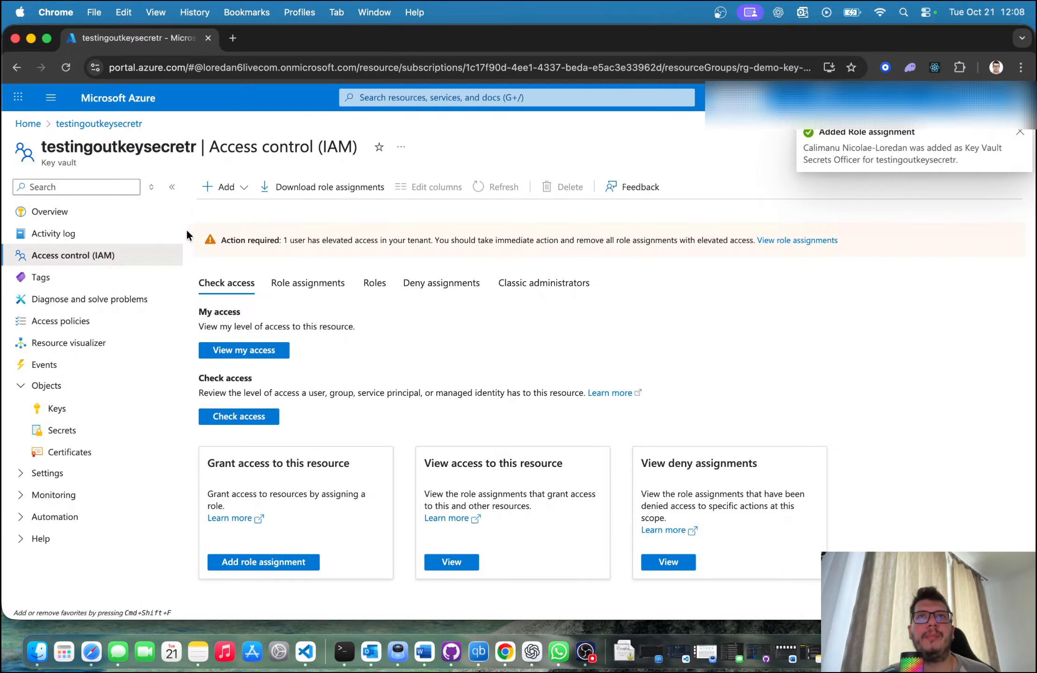
Step: Check access to the vault's secrets, keys and certificates with the newly assigned role
{"action": "left_click", "coordinate": [86, 432]}
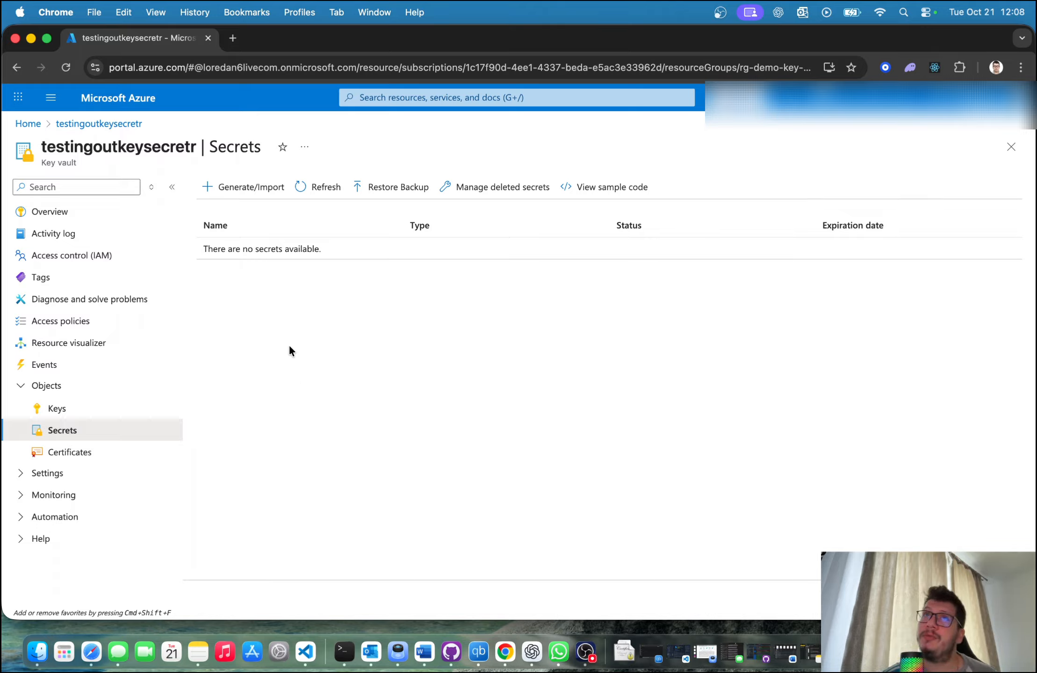
{"action": "left_click", "coordinate": [109, 408]}
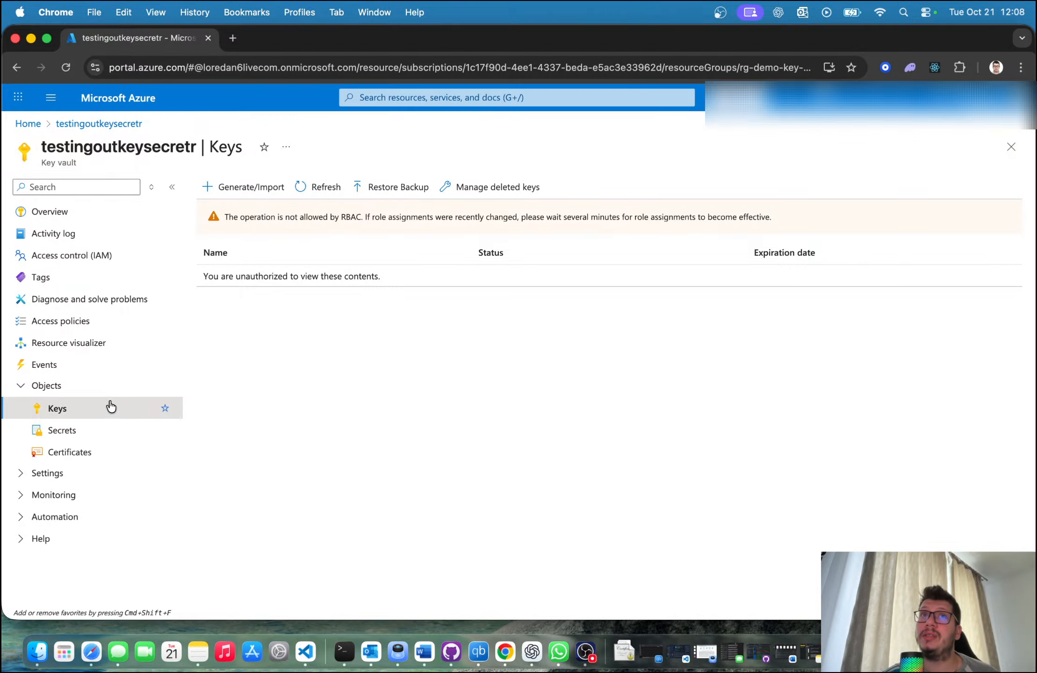
{"action": "left_click", "coordinate": [103, 452]}
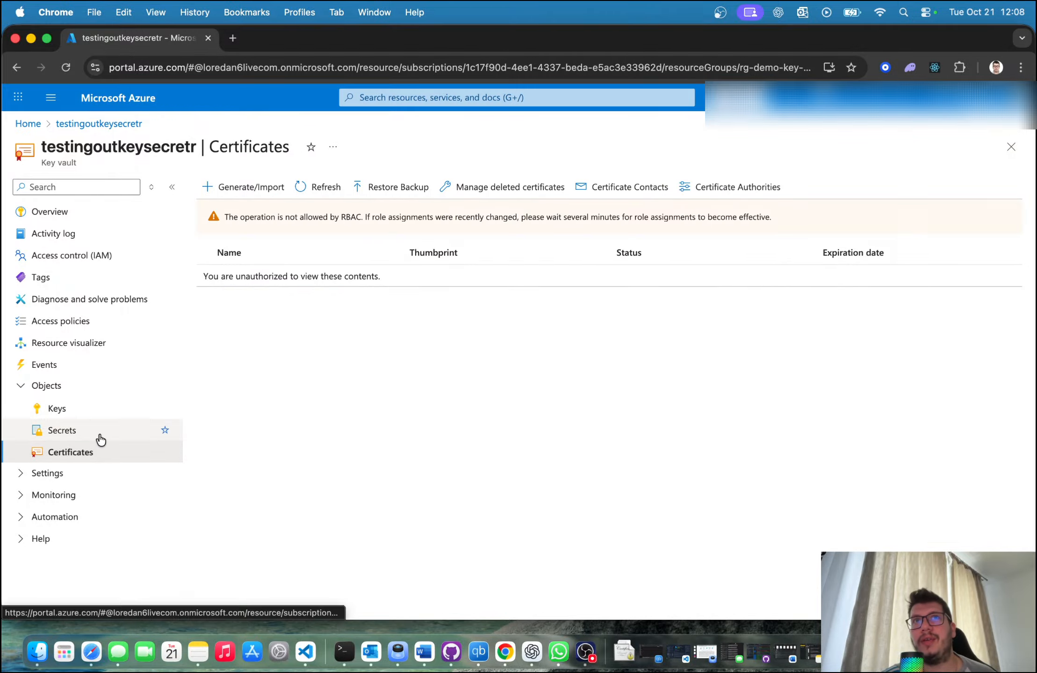
Step: Start creating a secret in the vault with the Manual upload option and name it secret-number-1
{"action": "left_click", "coordinate": [100, 438]}
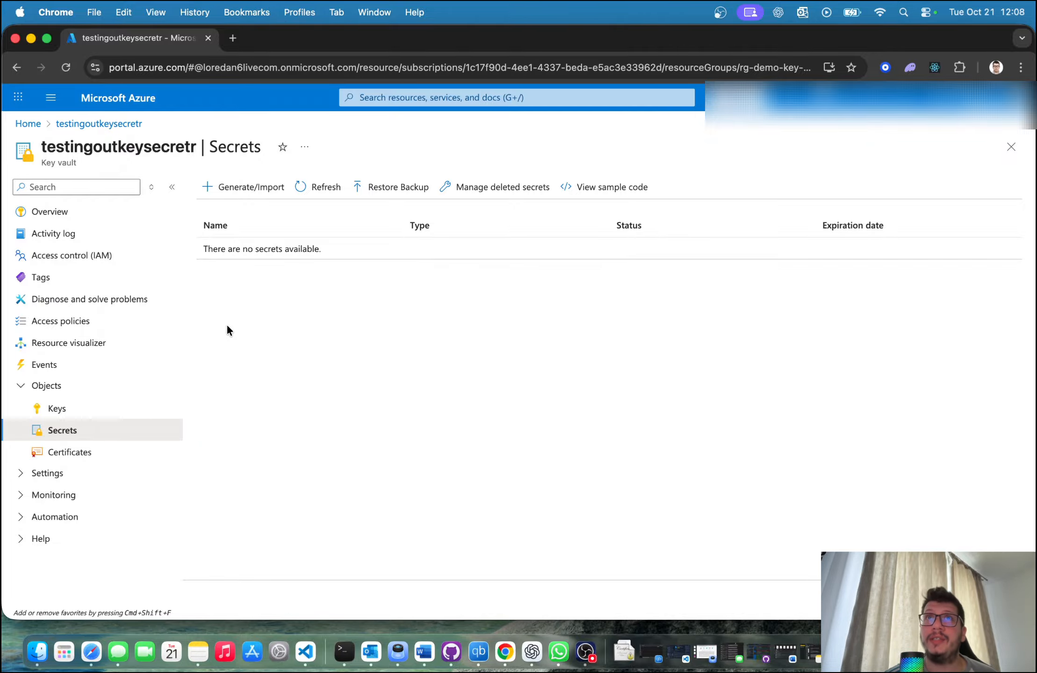
{"action": "left_click", "coordinate": [248, 189]}
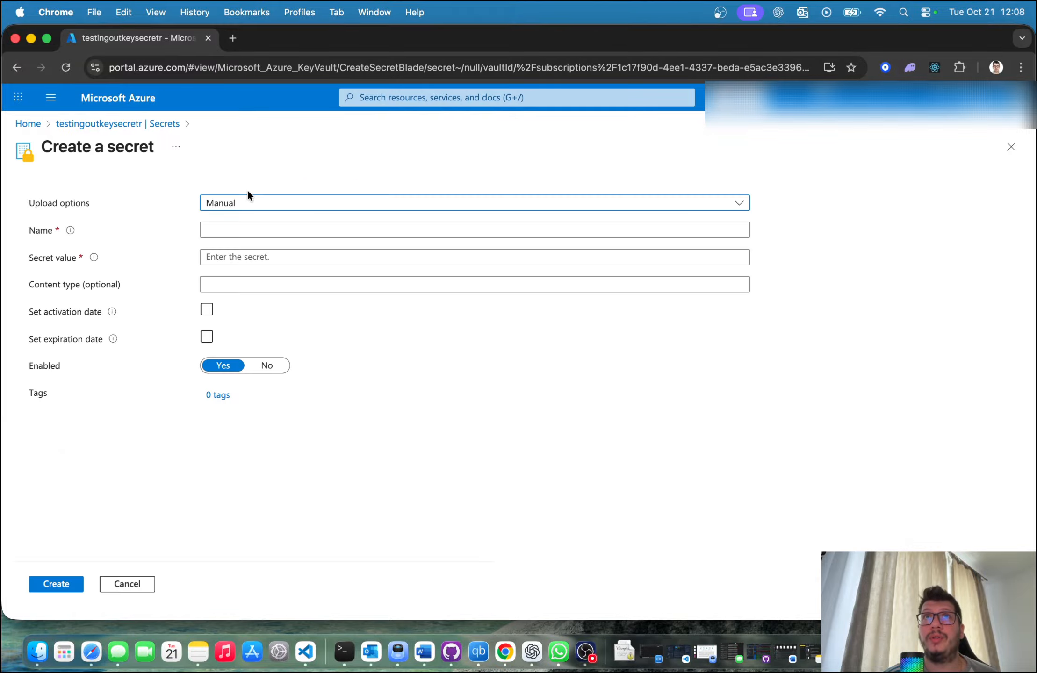
{"action": "left_click", "coordinate": [234, 203]}
{"action": "left_click", "coordinate": [229, 223]}
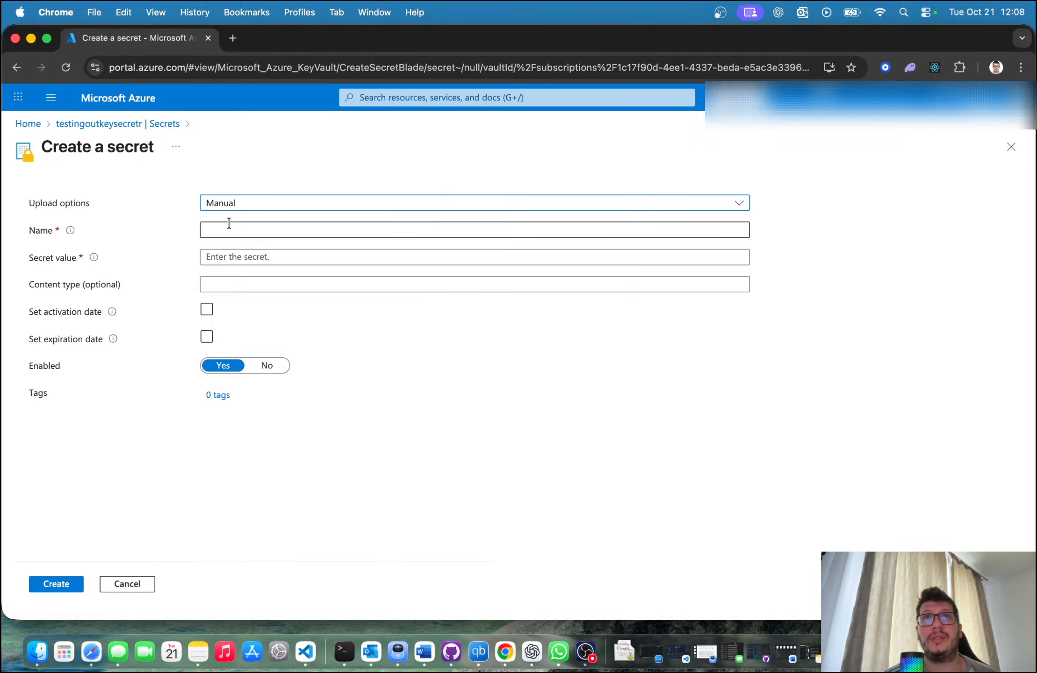
{"action": "left_click", "coordinate": [241, 230]}
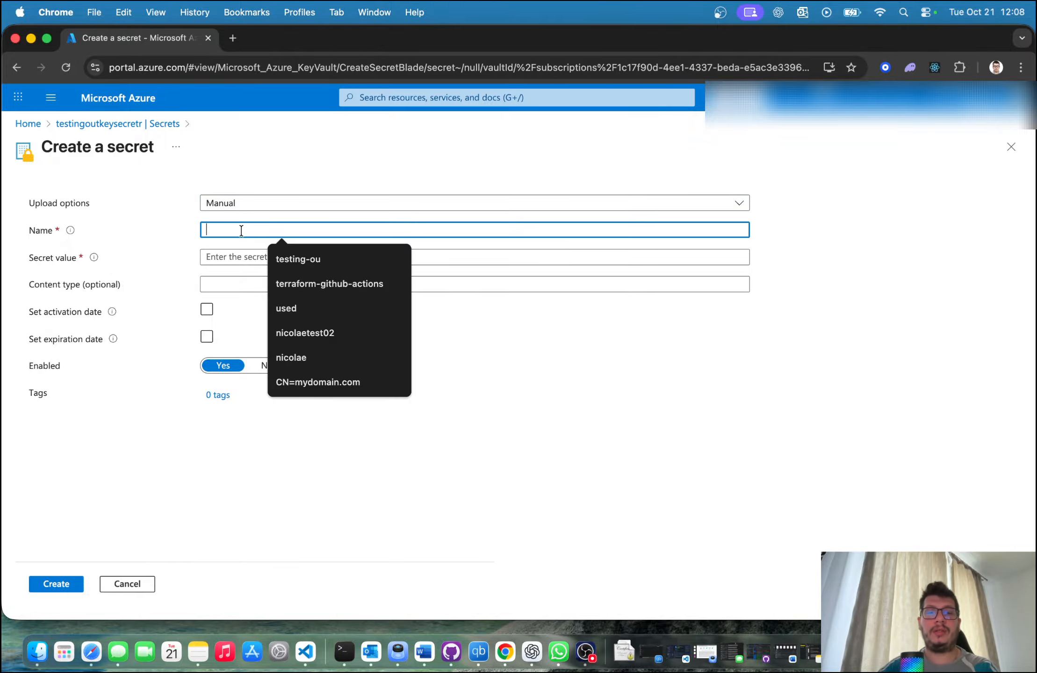
{"action": "type", "text": "secret-number-1"}
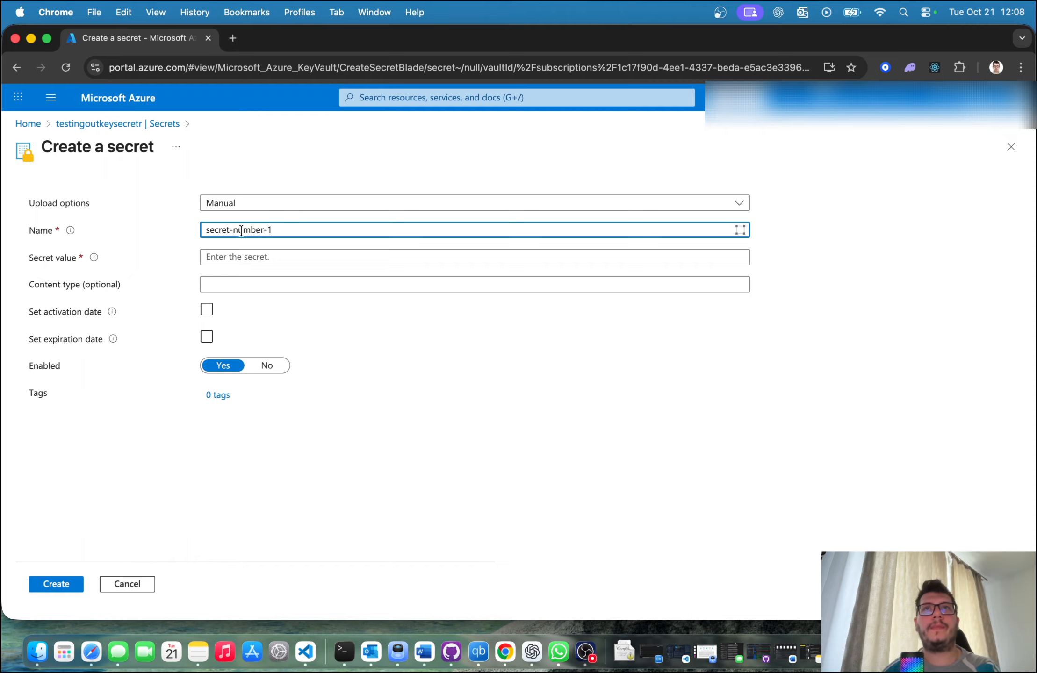
Step: Enter the secret value for secret-number-1, leaving the optional content type blank and the activation and expiration dates unset
{"action": "left_click", "coordinate": [246, 257]}
{"action": "type", "text": "•••••"}
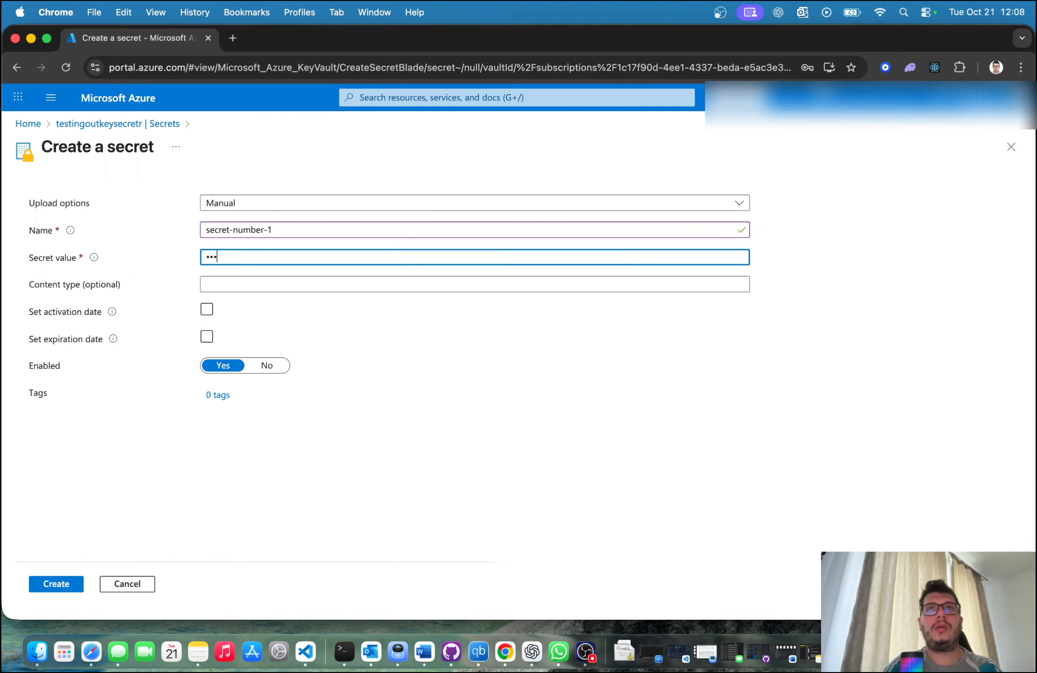
{"action": "type", "text": "••••••••••"}
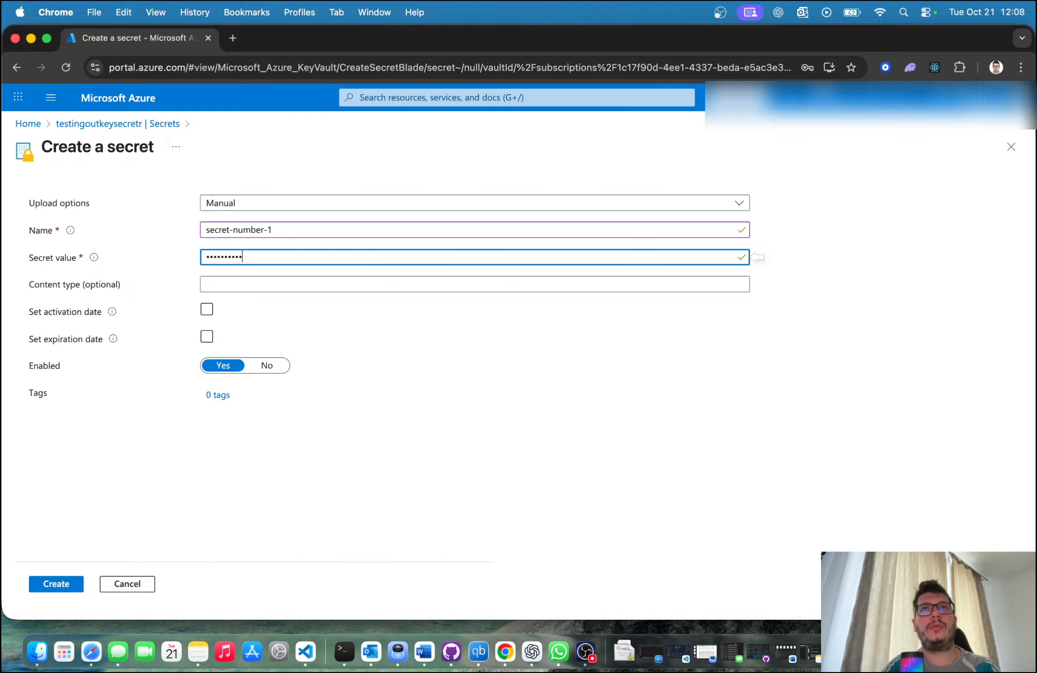
{"action": "type", "text": "•"}
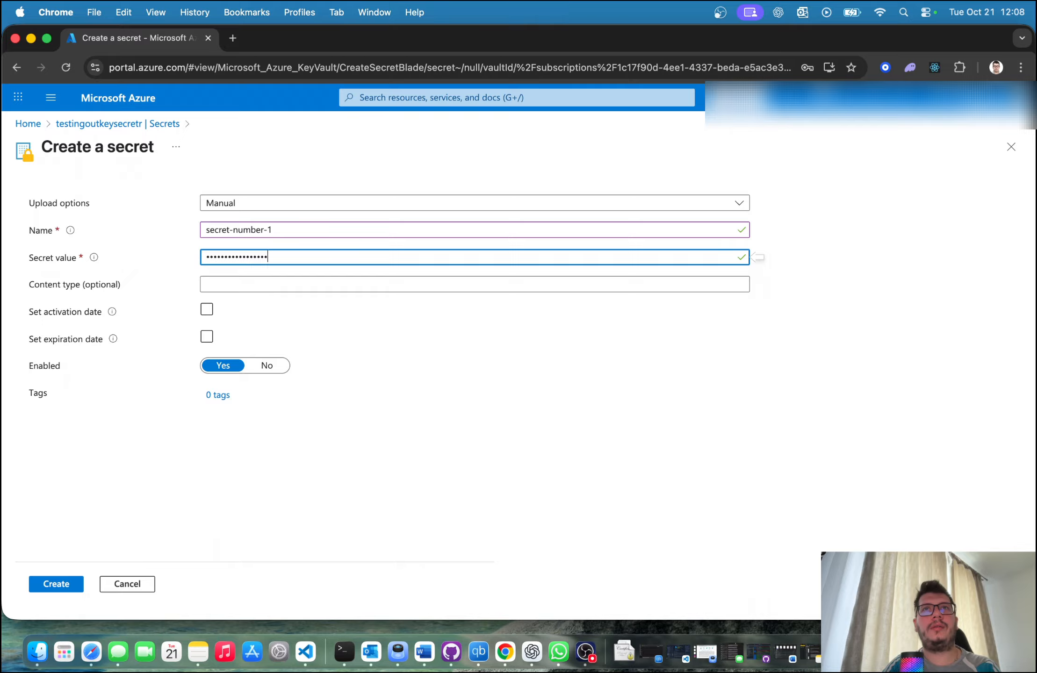
{"action": "left_click", "coordinate": [243, 284]}
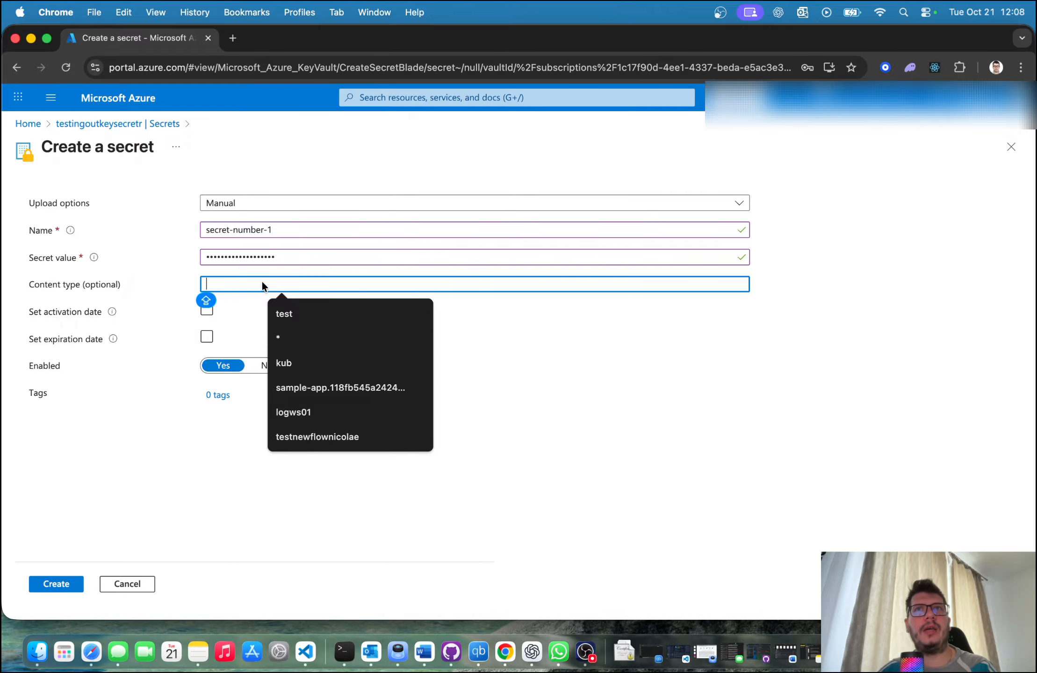
{"action": "left_click", "coordinate": [141, 435]}
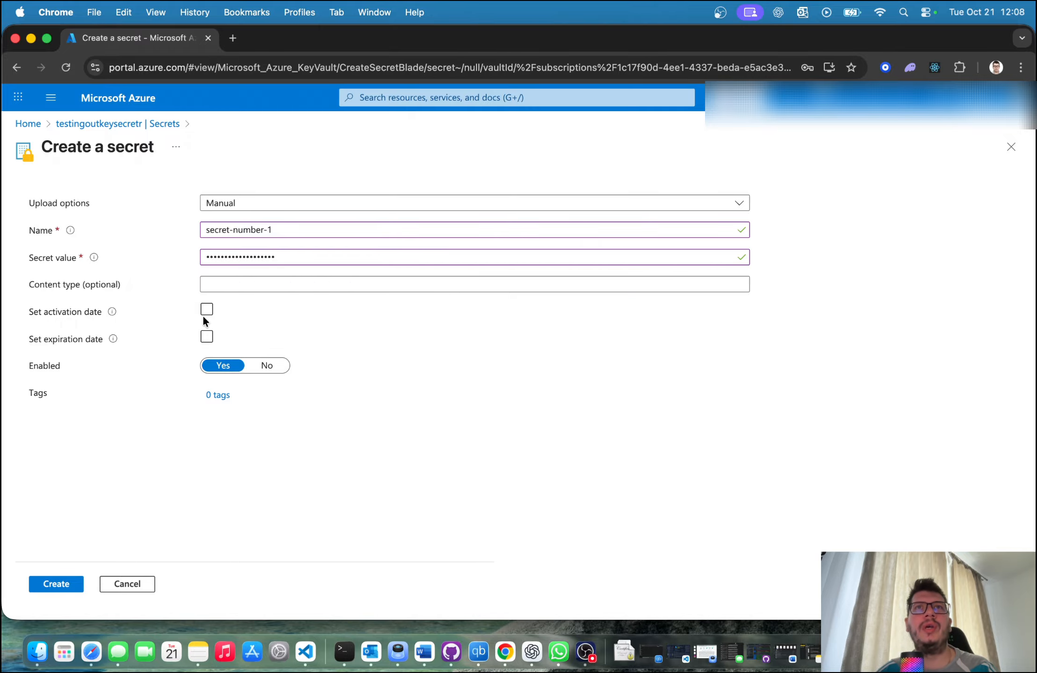
{"action": "mouse_move", "coordinate": [113, 341]}
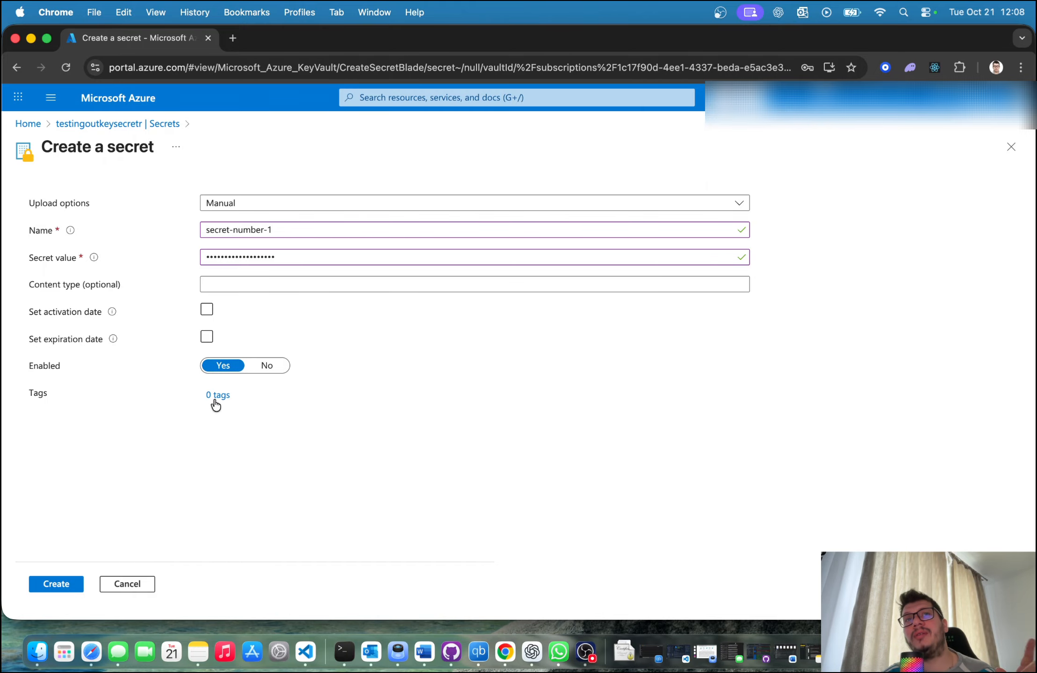
Step: Create the secret secret-number-1 in the vault and open its current version to review the properties
{"action": "left_click", "coordinate": [69, 582]}
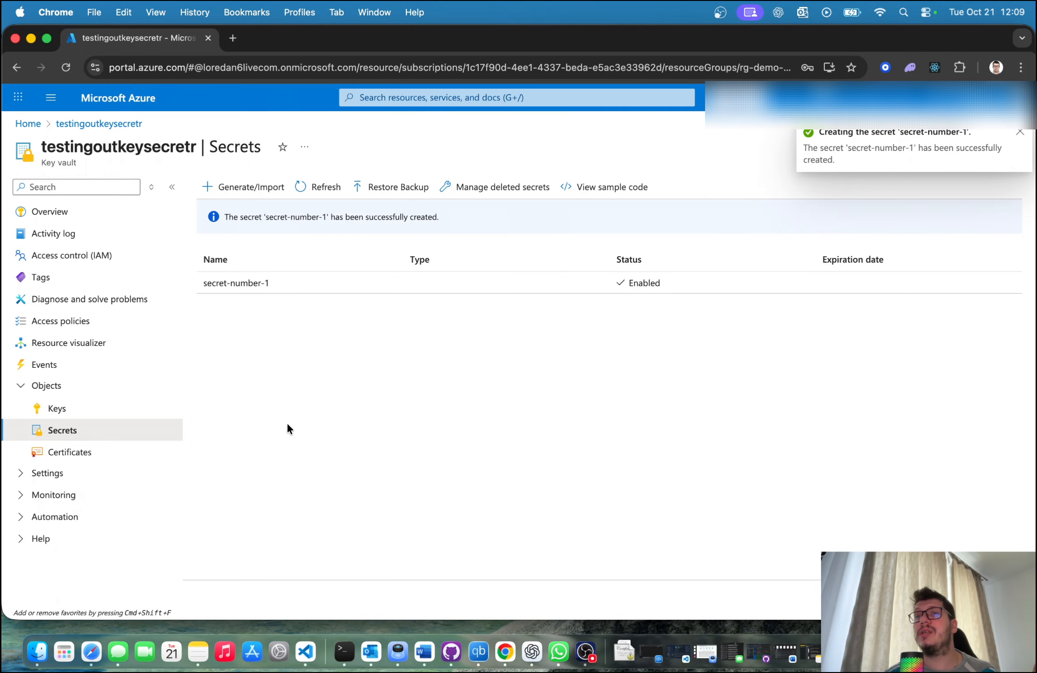
{"action": "left_click", "coordinate": [274, 283]}
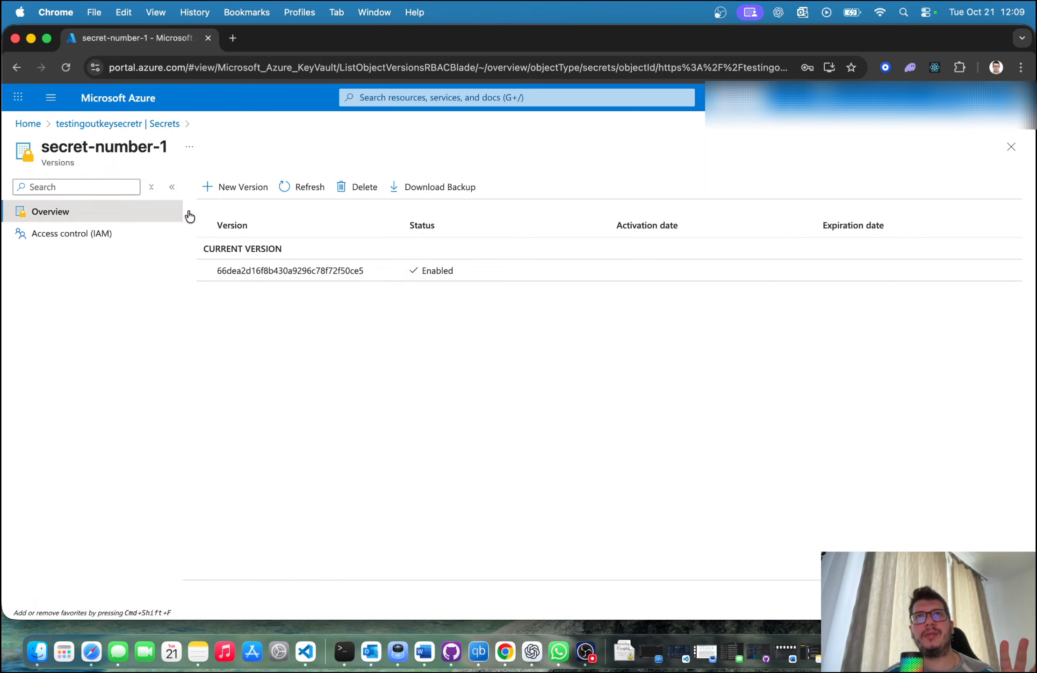
{"action": "left_click", "coordinate": [242, 272]}
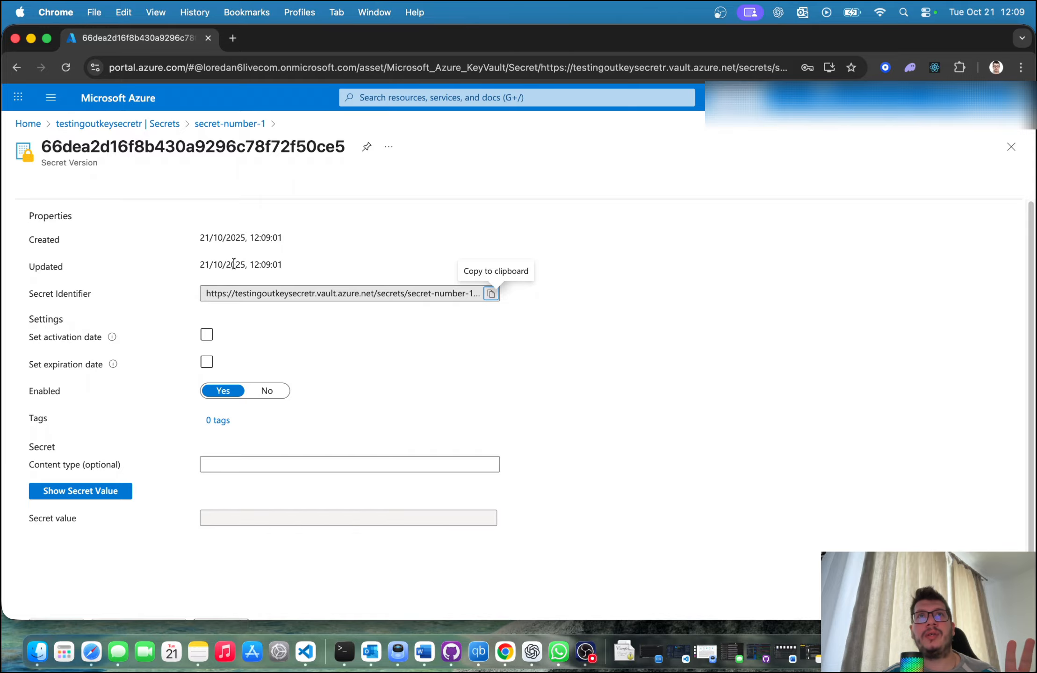
{"action": "left_click_drag", "start_coordinate": [284, 239], "coordinate": [161, 236]}
{"action": "left_click", "coordinate": [17, 239]}
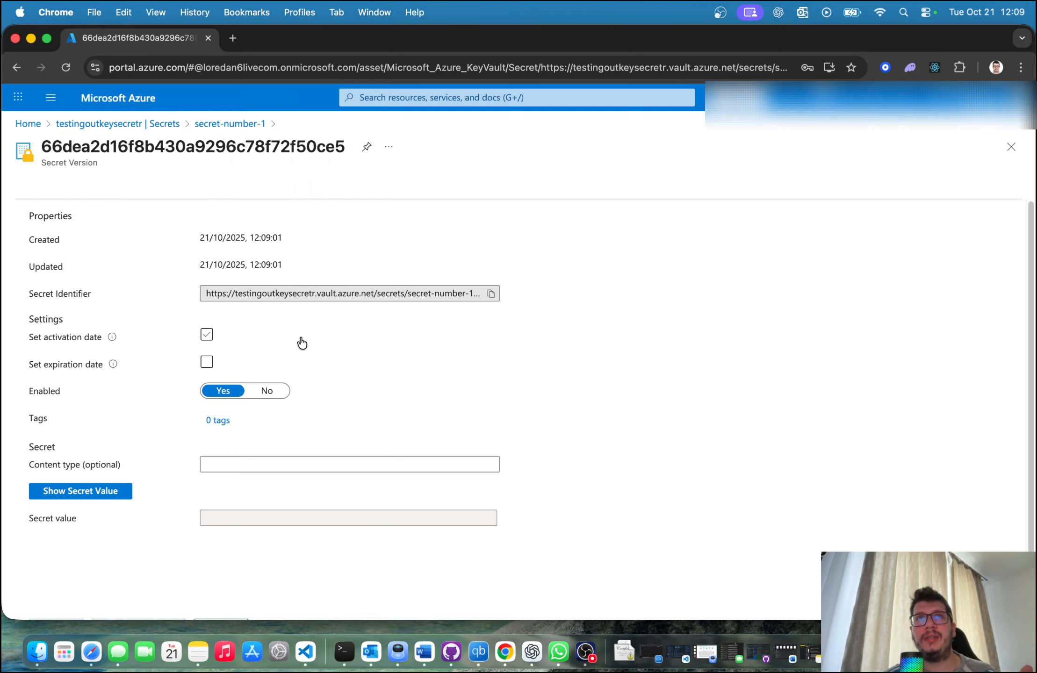
Step: Reveal the secret value stored in the current version of secret-number-1, and return to the vault's secrets list
{"action": "scroll", "coordinate": [280, 397], "scroll_direction": "down", "scroll_amount": 1}
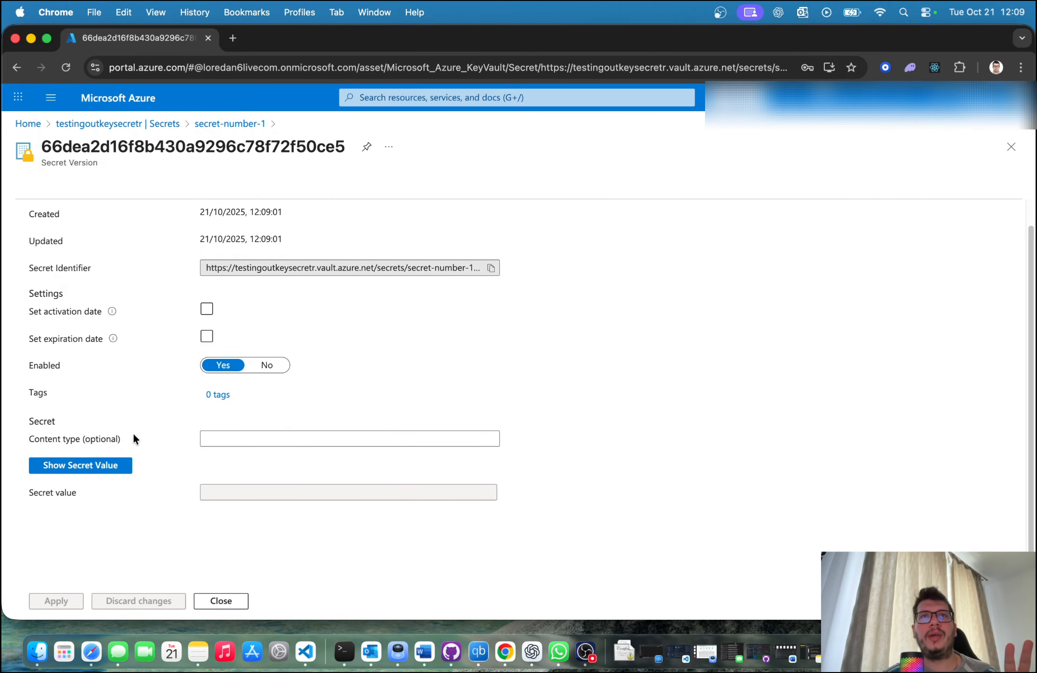
{"action": "left_click", "coordinate": [101, 471]}
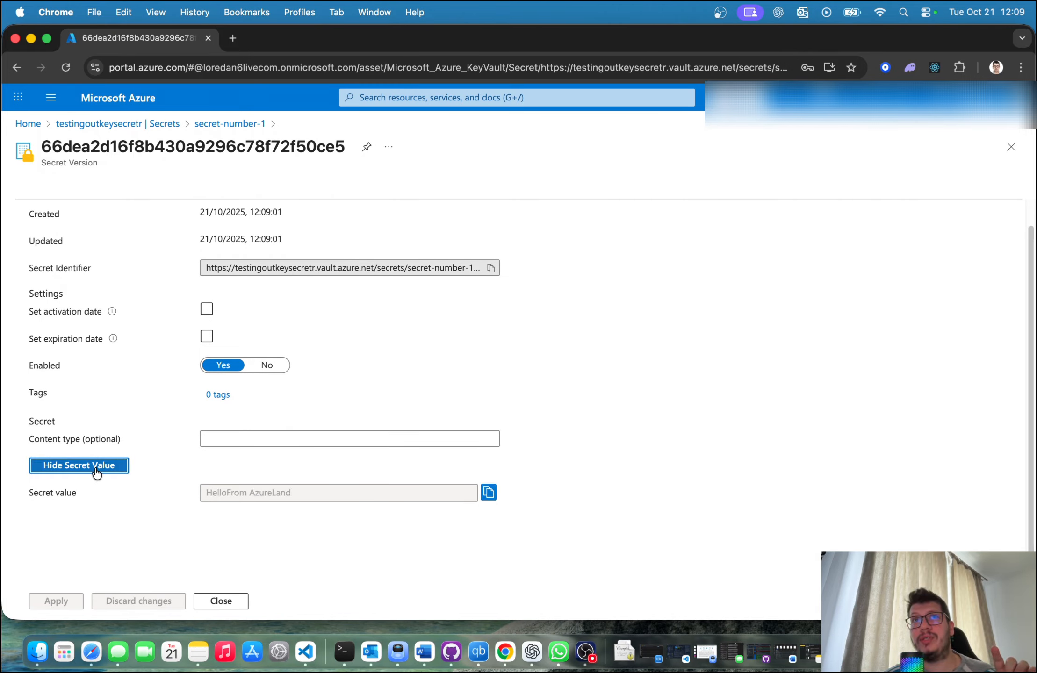
{"action": "left_click_drag", "start_coordinate": [232, 491], "coordinate": [301, 495]}
{"action": "left_click", "coordinate": [289, 496]}
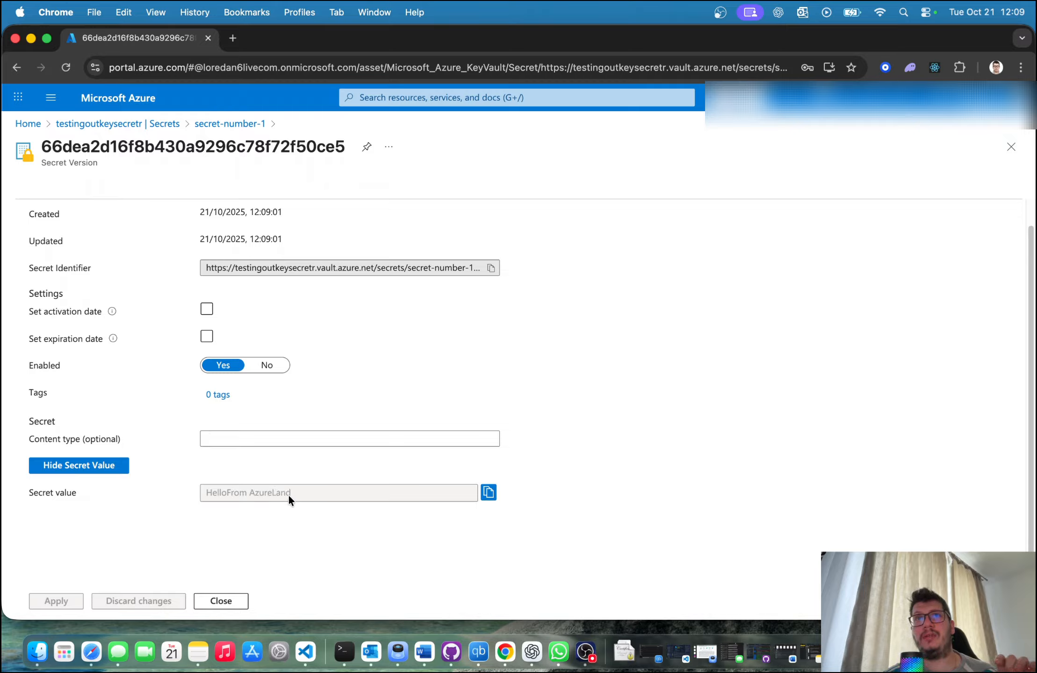
{"action": "left_click_drag", "start_coordinate": [223, 494], "coordinate": [292, 496]}
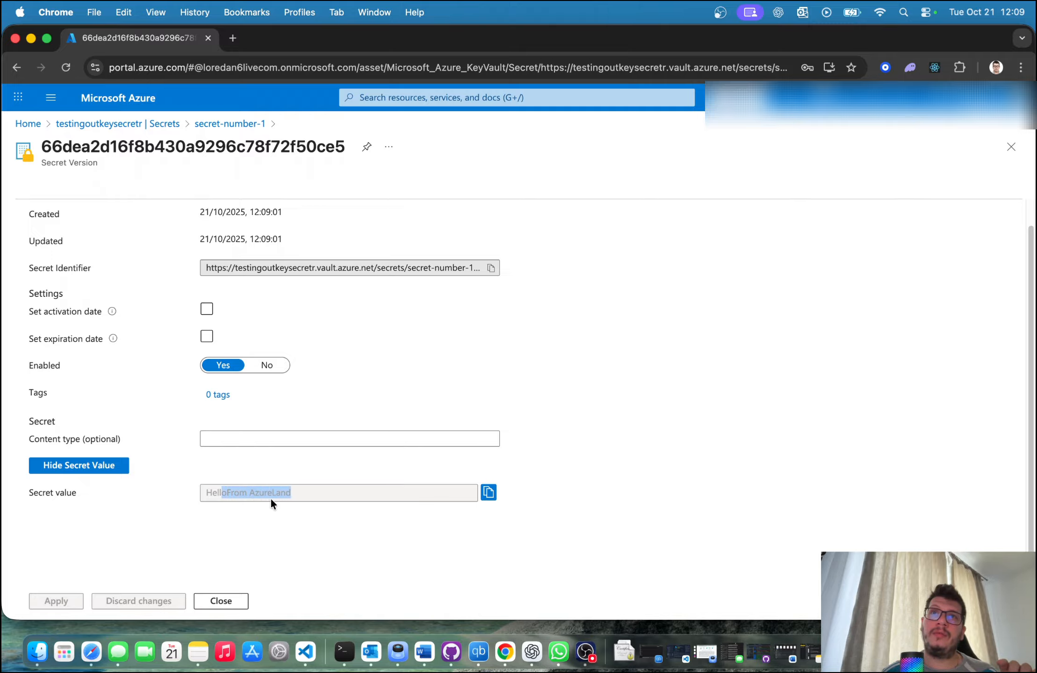
{"action": "left_click", "coordinate": [302, 489]}
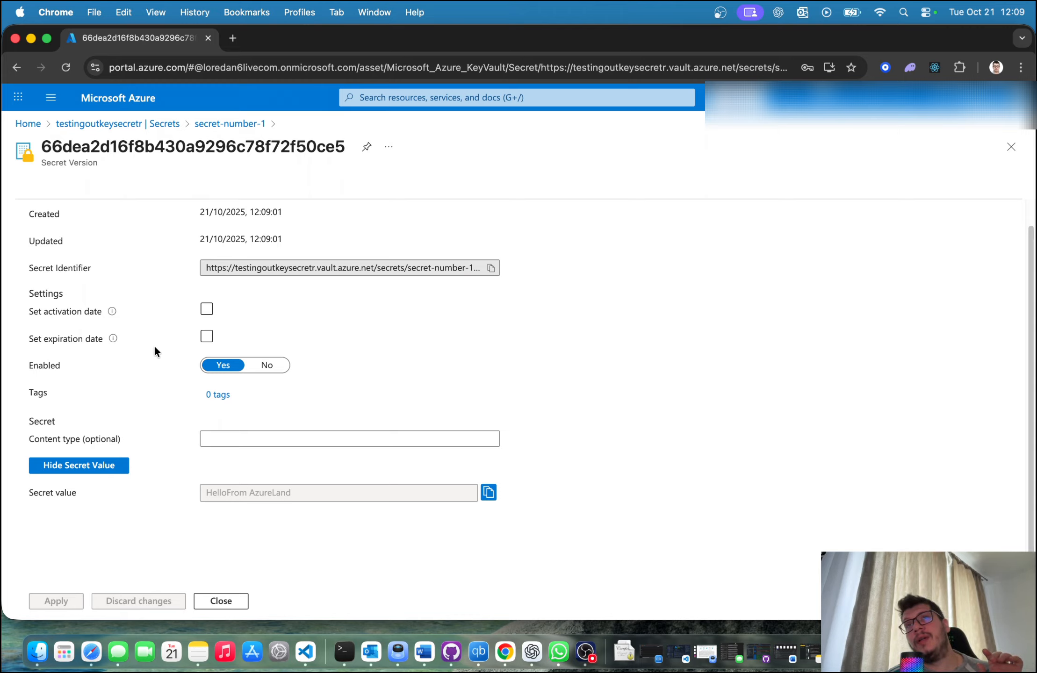
{"action": "scroll", "coordinate": [90, 304], "scroll_direction": "up", "scroll_amount": 1}
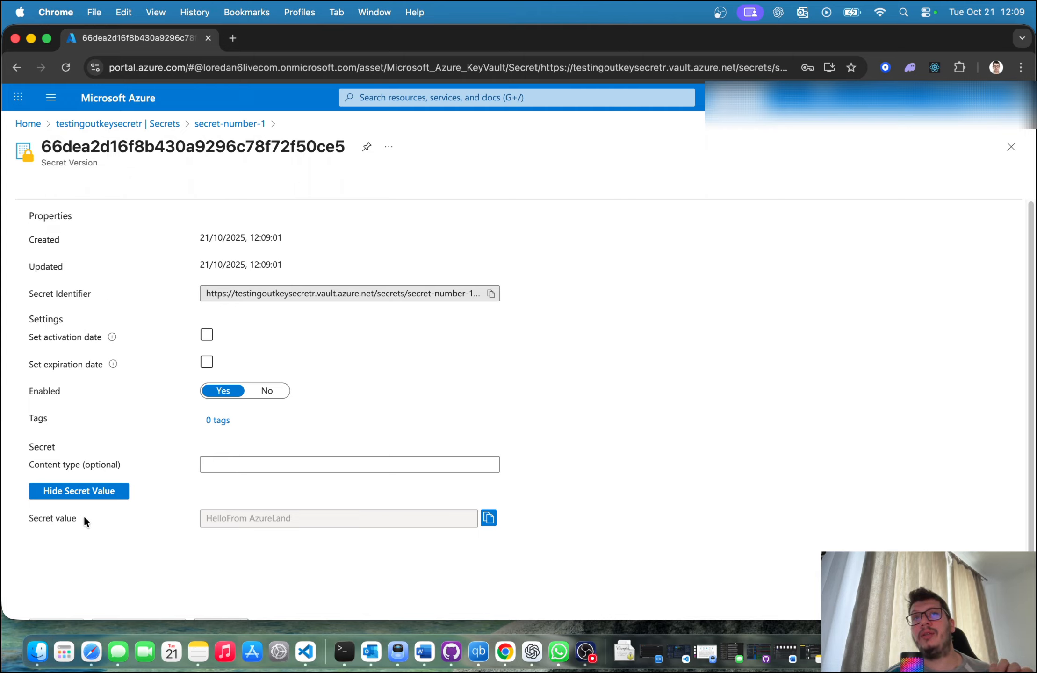
{"action": "left_click", "coordinate": [489, 517]}
{"action": "left_click", "coordinate": [177, 123]}
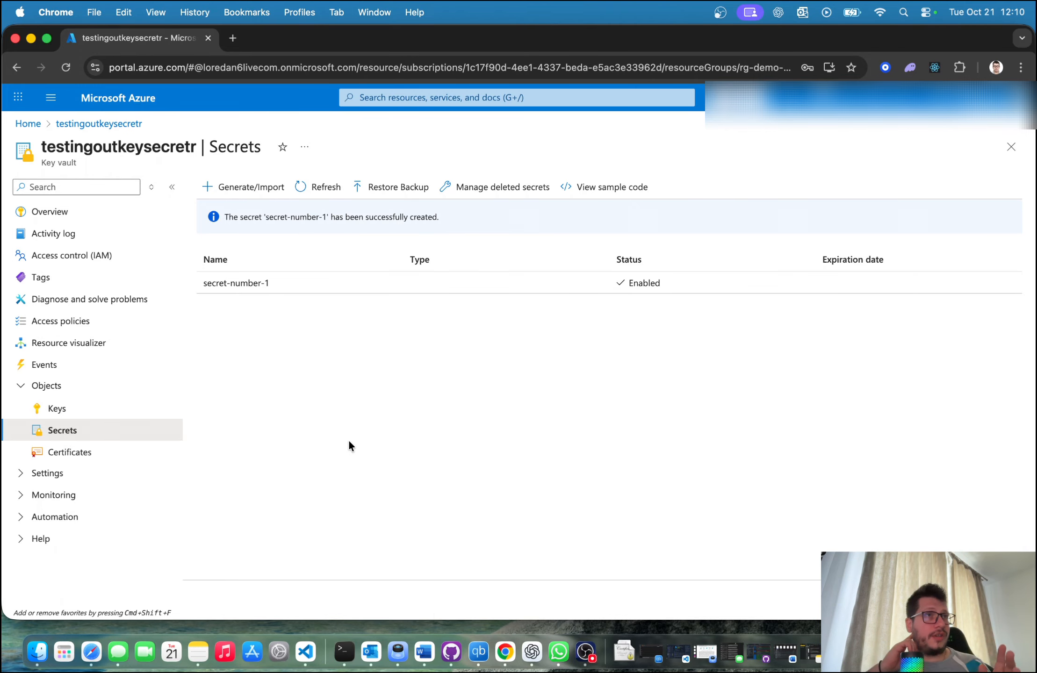
{"action": "left_click", "coordinate": [346, 654]}
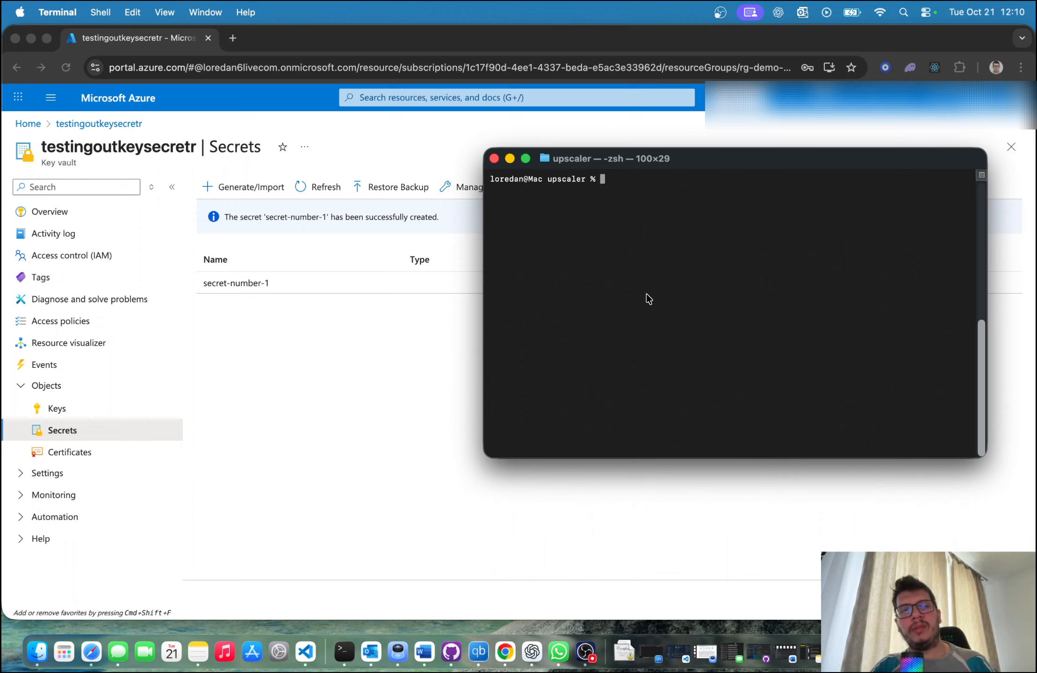
{"action": "type", "text": "az login"}
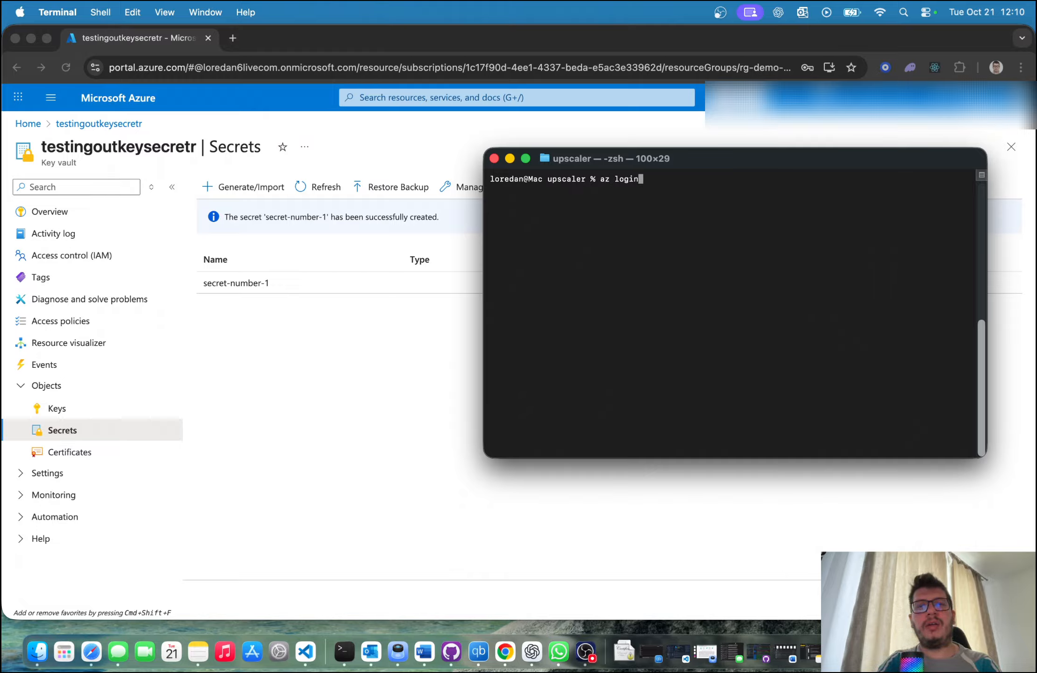
{"action": "key", "text": "BackSpace"}
{"action": "key", "text": "BackSpace"}
{"action": "key", "text": "BackSpace"}
{"action": "key", "text": "BackSpace"}
{"action": "key", "text": "BackSpace"}
{"action": "key", "text": "BackSpace"}
{"action": "key", "text": "BackSpace"}
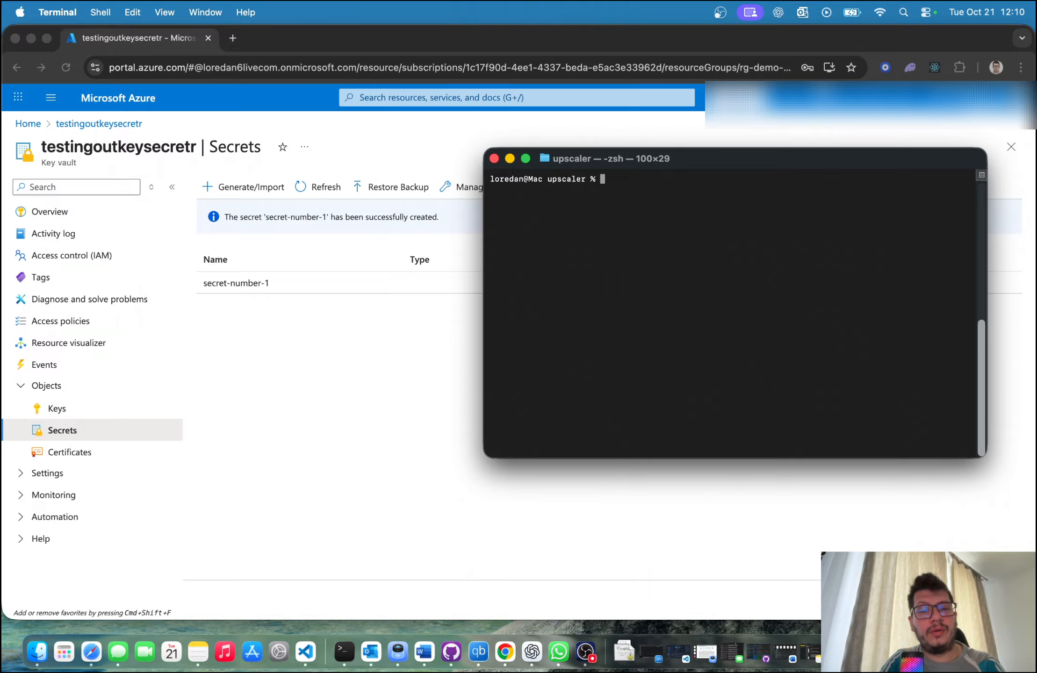
{"action": "key", "text": "Caps_Lock"}
{"action": "key", "text": "Caps_Lock"}
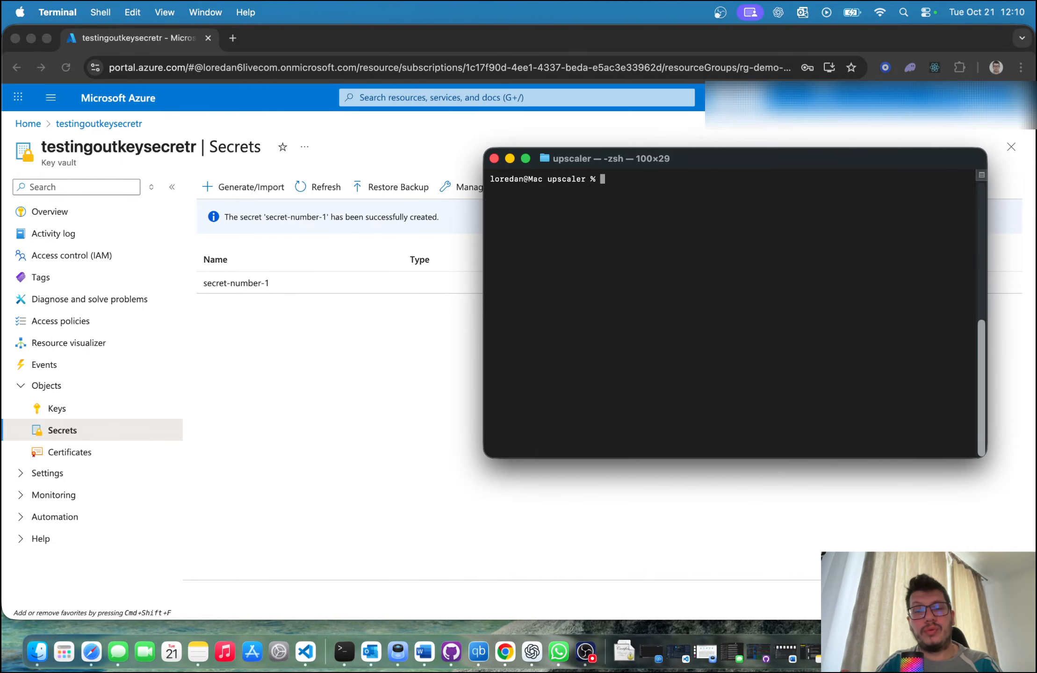
Step: Return to the Azure portal in Chrome and view the list of existing resource groups from the home page
{"action": "left_click", "coordinate": [412, 322]}
{"action": "left_click", "coordinate": [35, 126]}
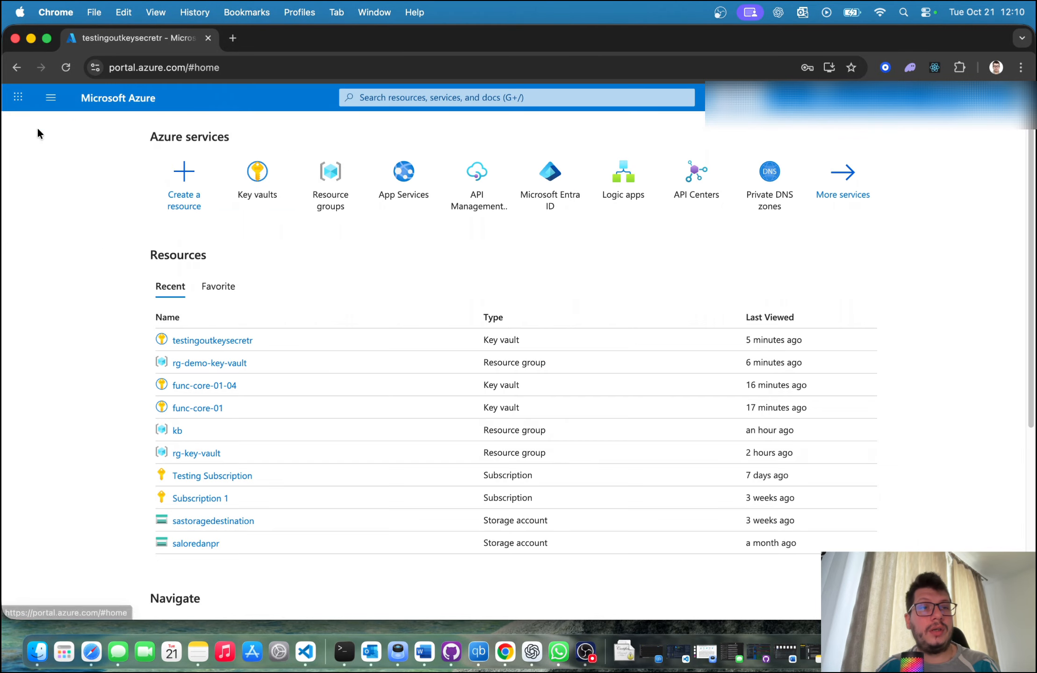
{"action": "left_click", "coordinate": [321, 195]}
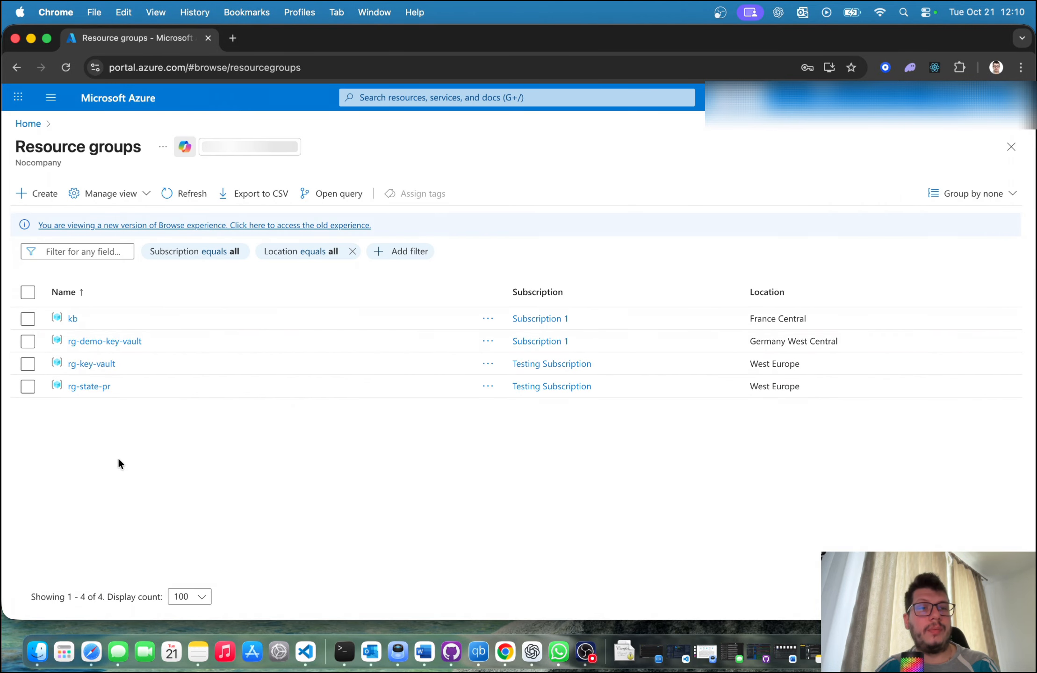
Step: Switch to Terminal and create the resource group azcli-rg in the westeurope location with az group create
{"action": "left_click", "coordinate": [344, 651]}
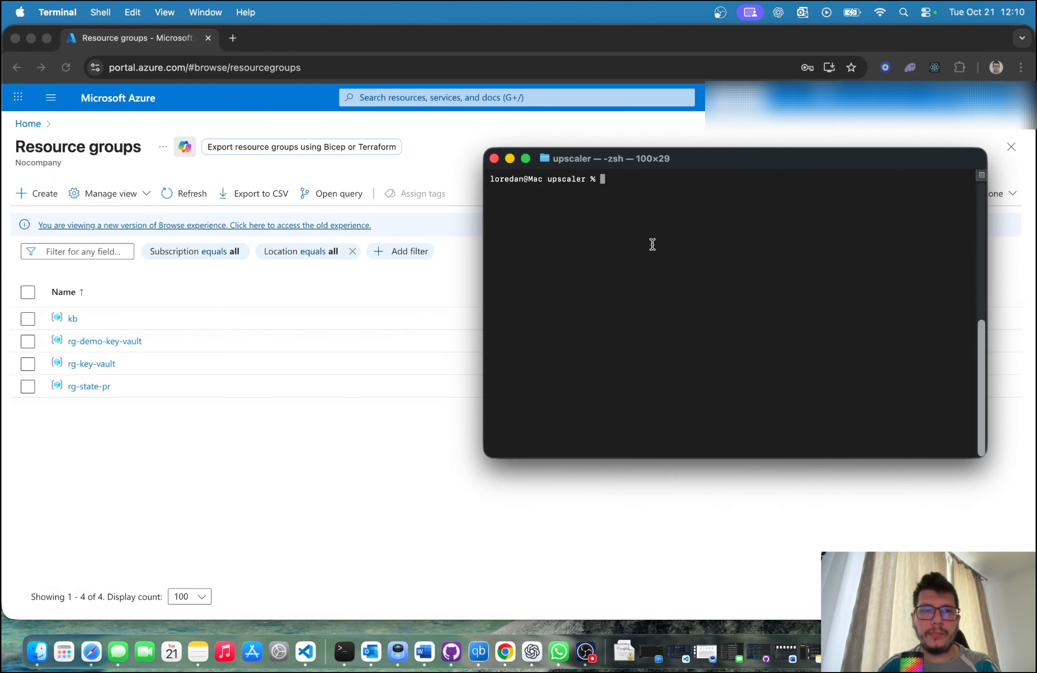
{"action": "type", "text": "az"}
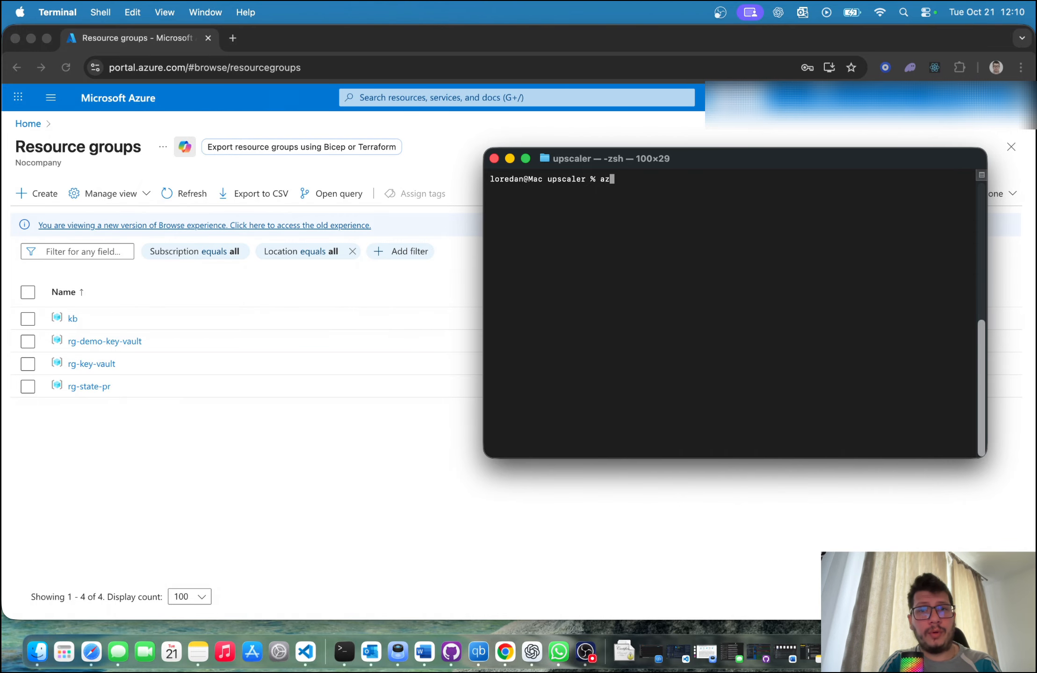
{"action": "type", "text": " group"}
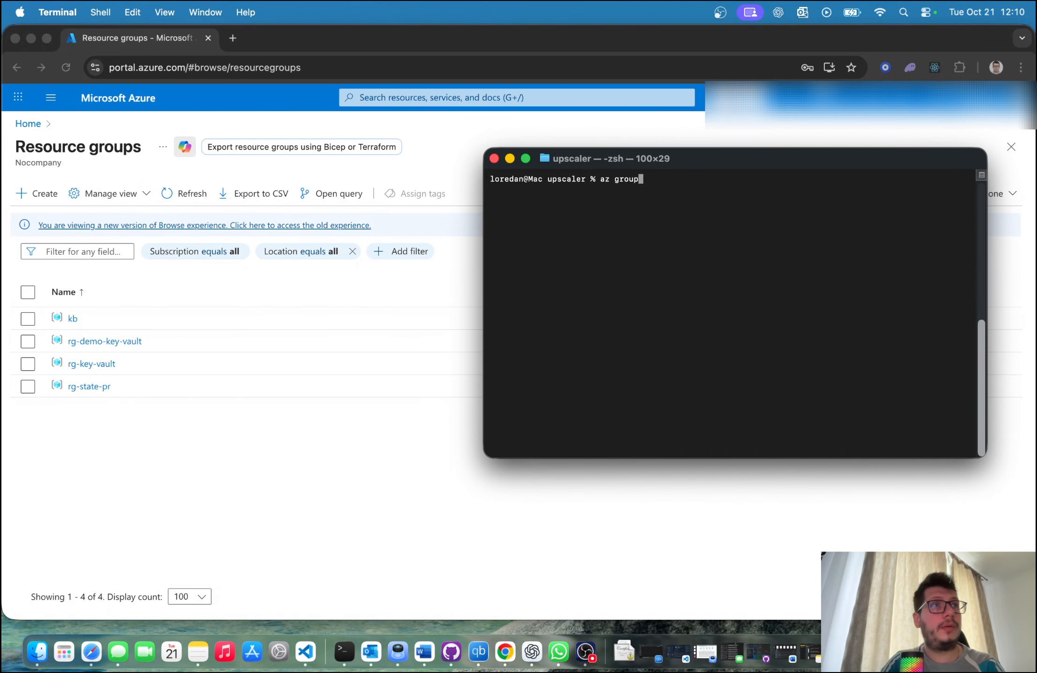
{"action": "type", "text": " create "}
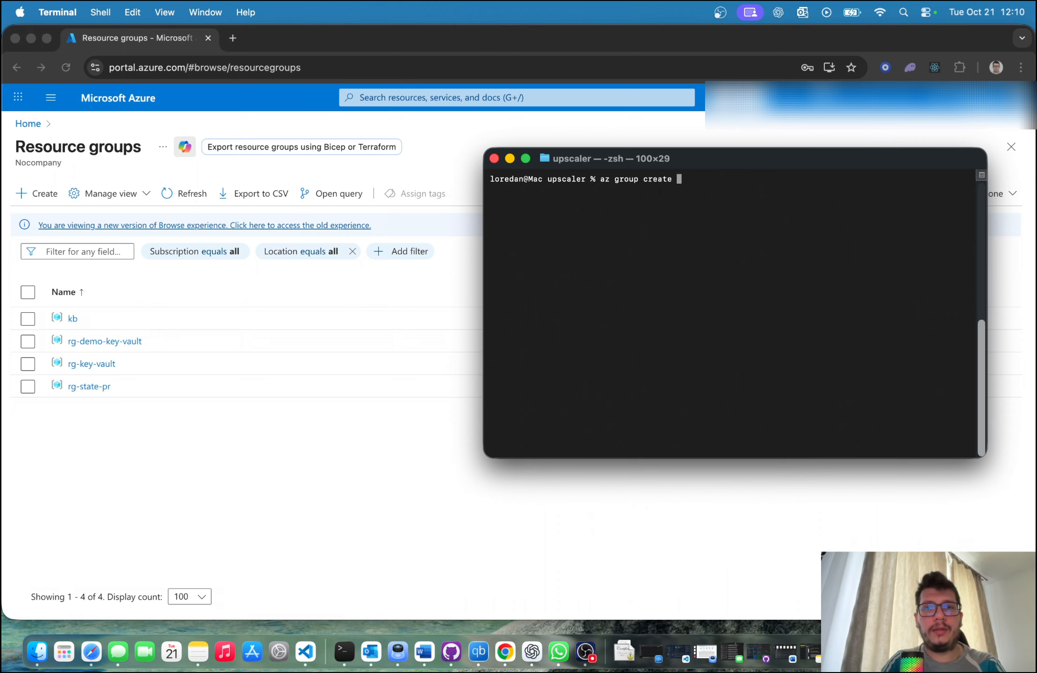
{"action": "type", "text": "-n"}
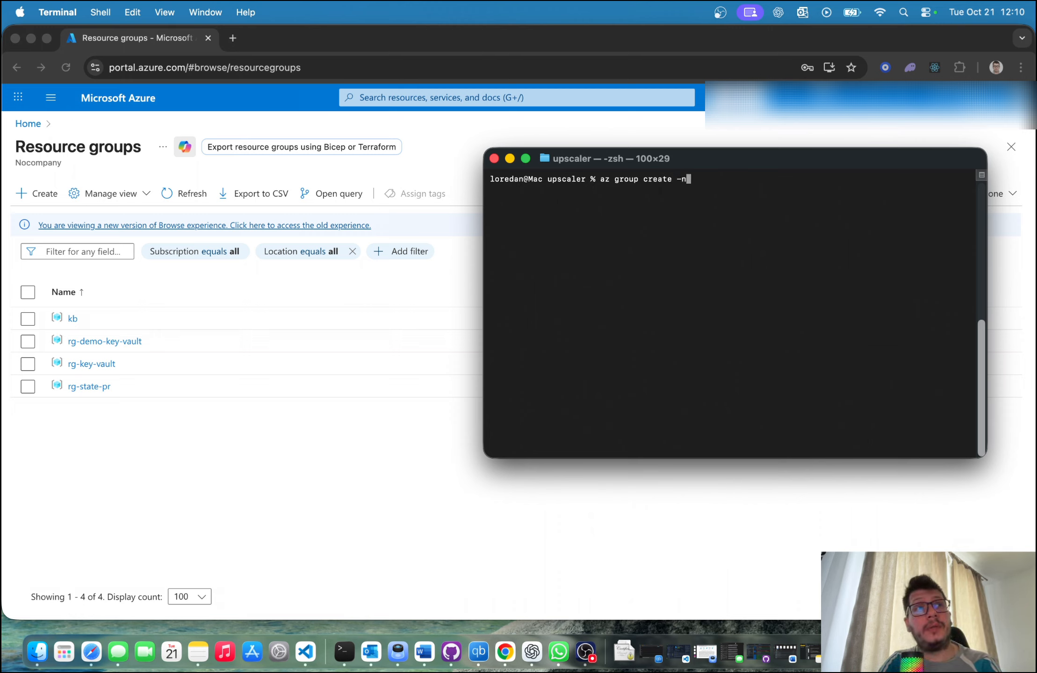
{"action": "type", "text": " \""}
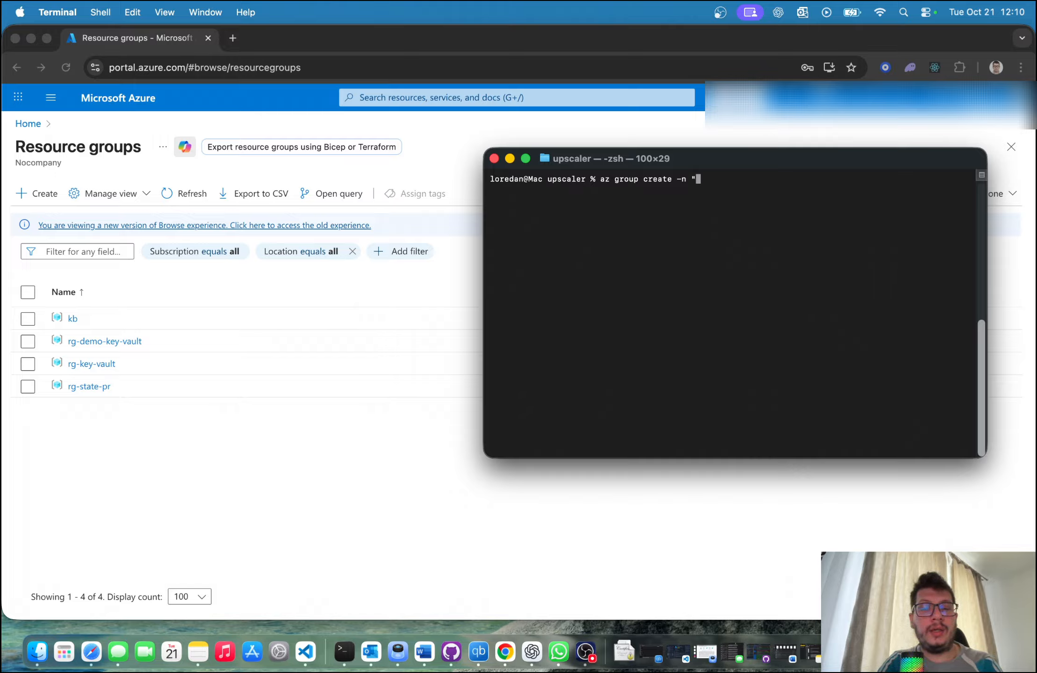
{"action": "type", "text": "azcli-"}
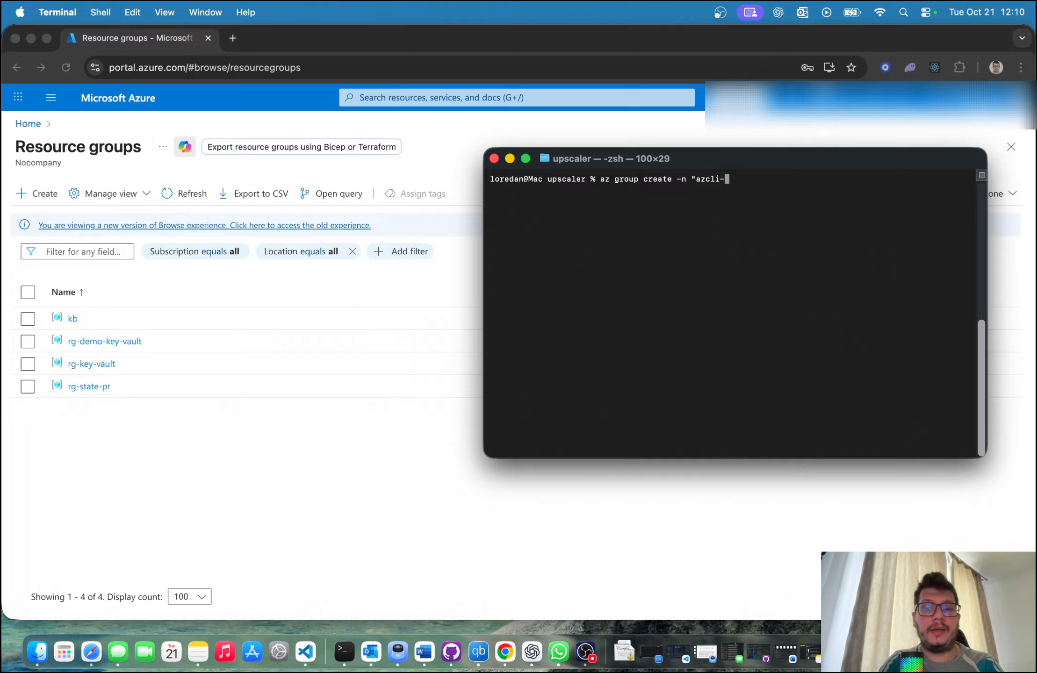
{"action": "type", "text": "rg\""}
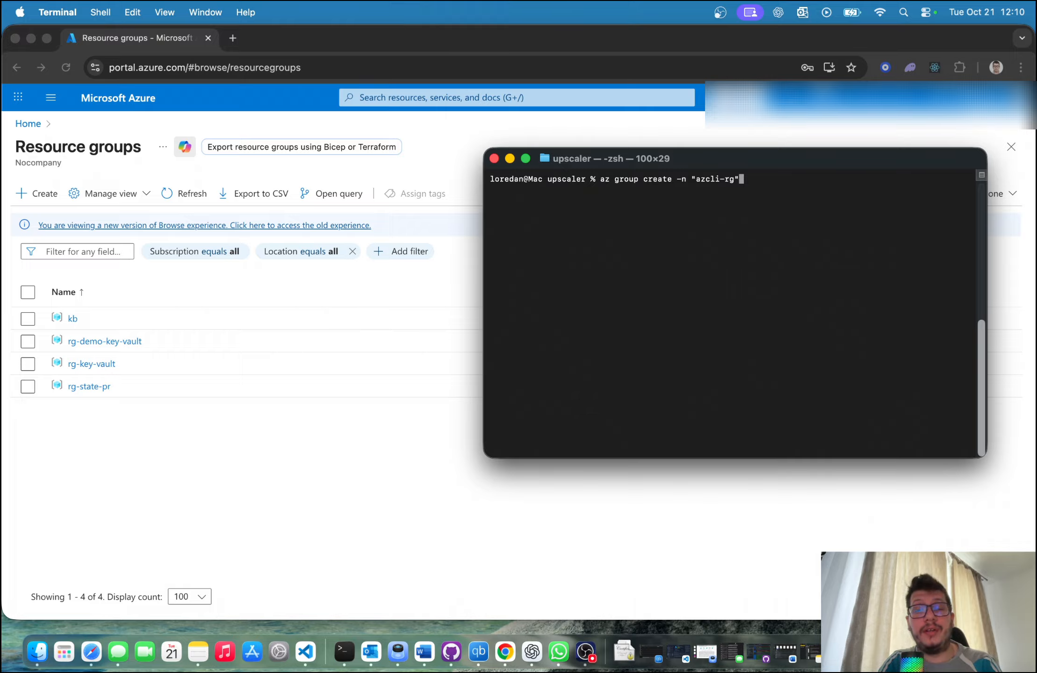
{"action": "type", "text": " -l \""}
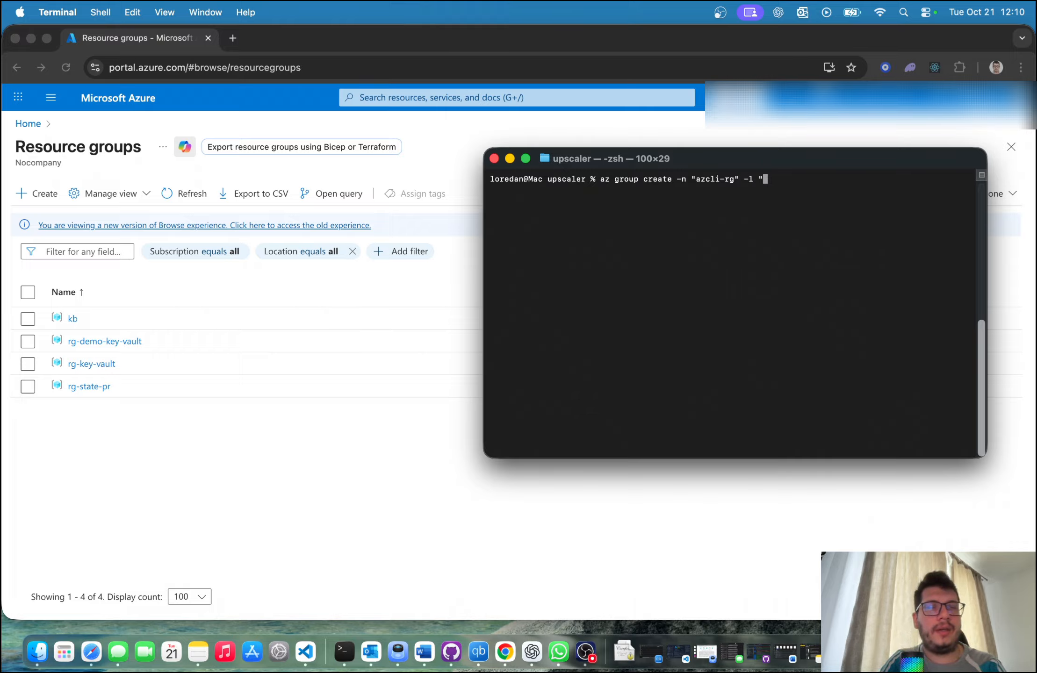
{"action": "type", "text": "westeu"}
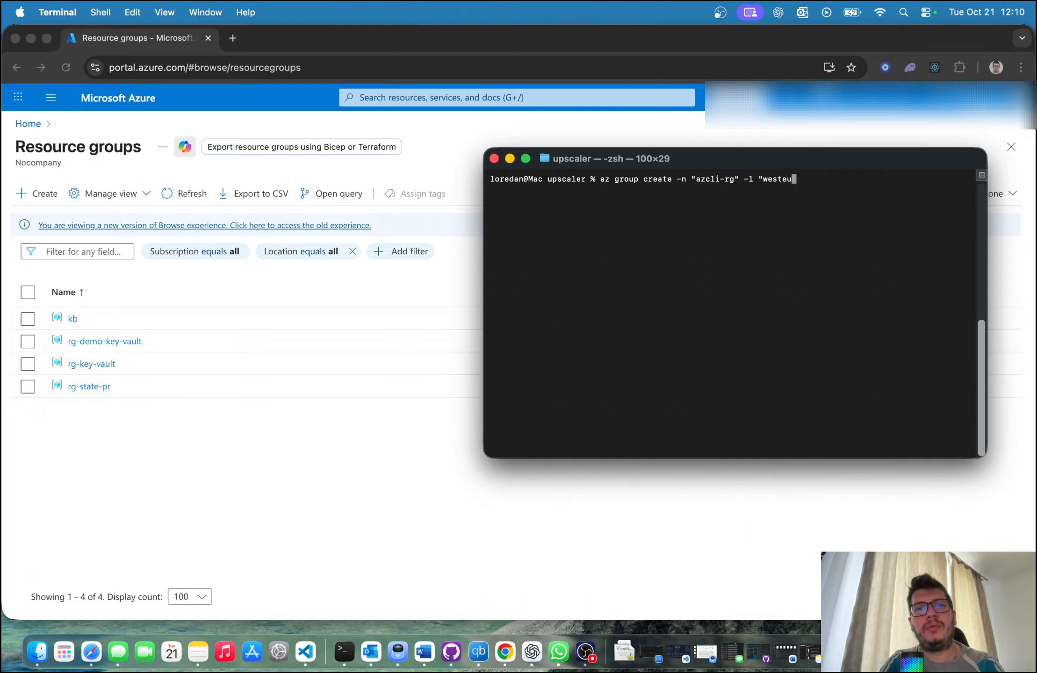
{"action": "type", "text": "rope\""}
{"action": "key", "text": "Return"}
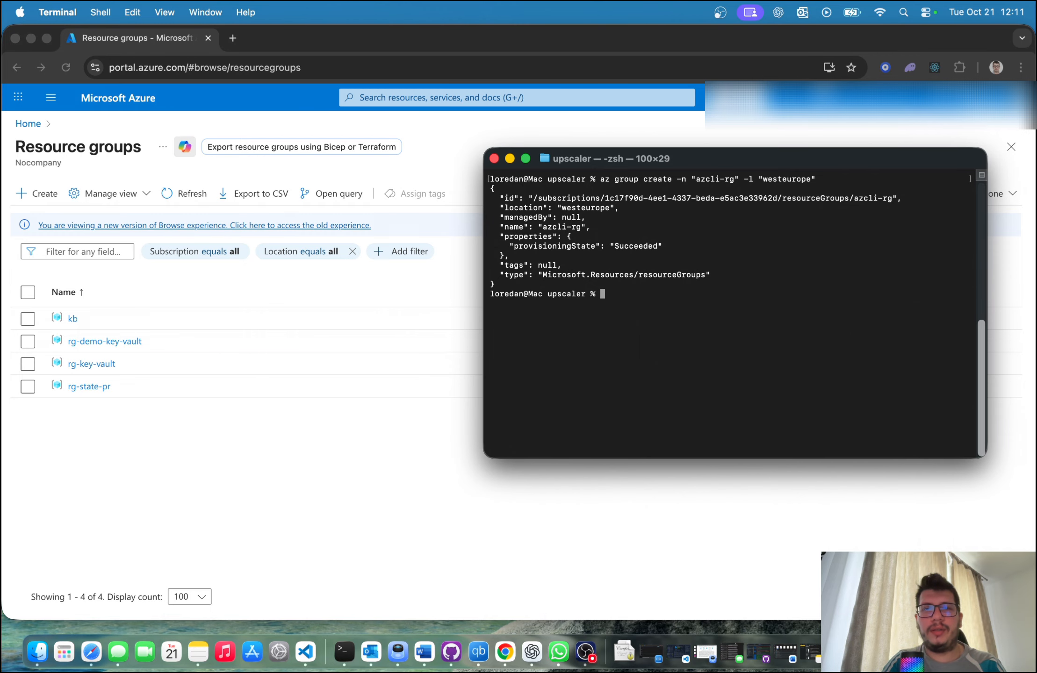
Step: Switch to Chrome, refresh the resource groups list and check azcli-rg before returning to the list
{"action": "left_click", "coordinate": [317, 429]}
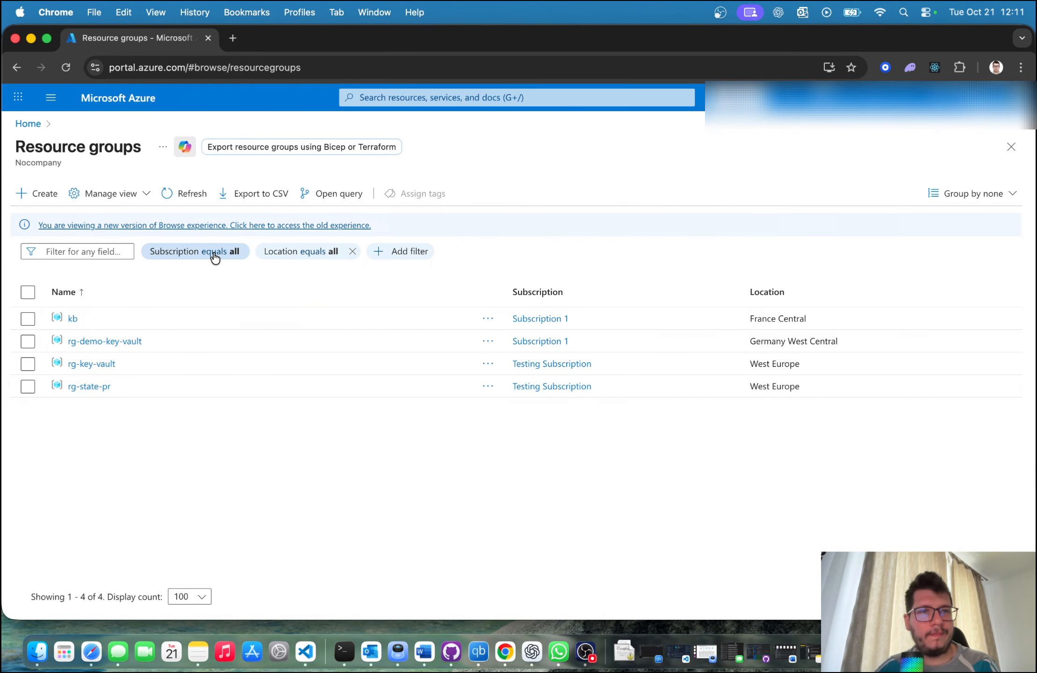
{"action": "left_click", "coordinate": [176, 201]}
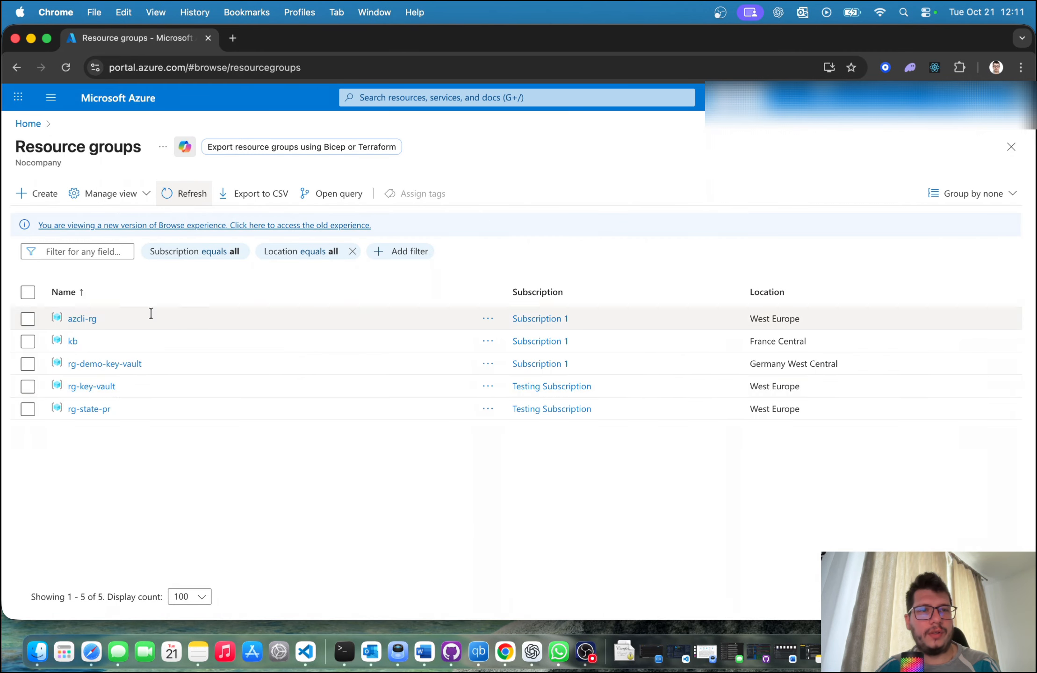
{"action": "left_click", "coordinate": [83, 319]}
{"action": "left_click", "coordinate": [87, 124]}
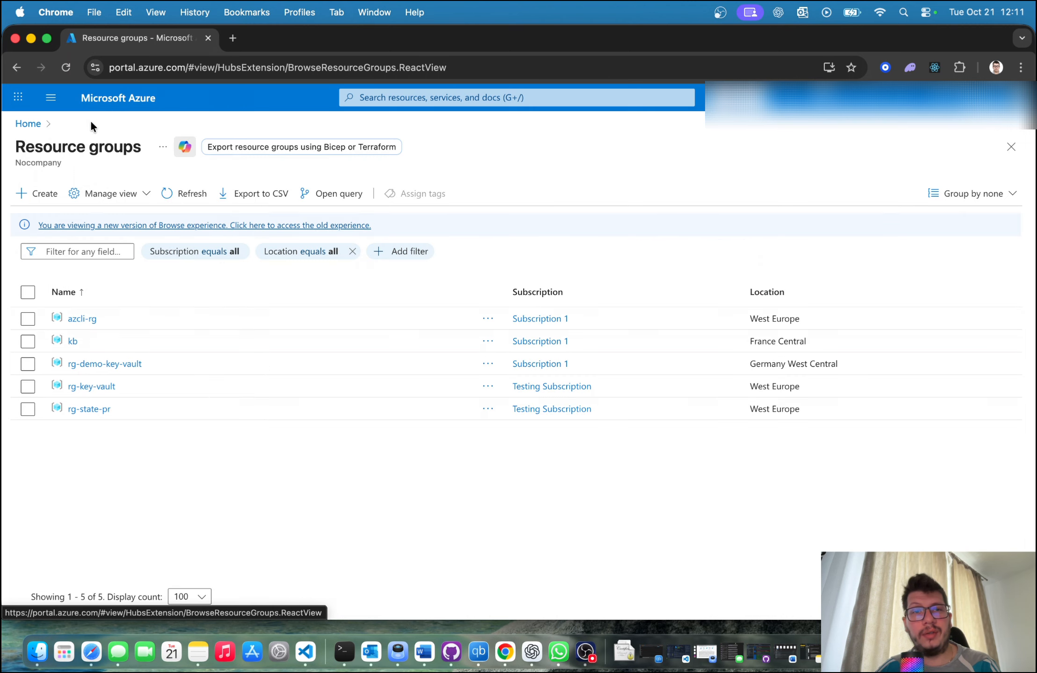
Step: Switch to Terminal and begin an az keyvault create command with the vault name "kv-azclirg-west"
{"action": "left_click", "coordinate": [344, 651]}
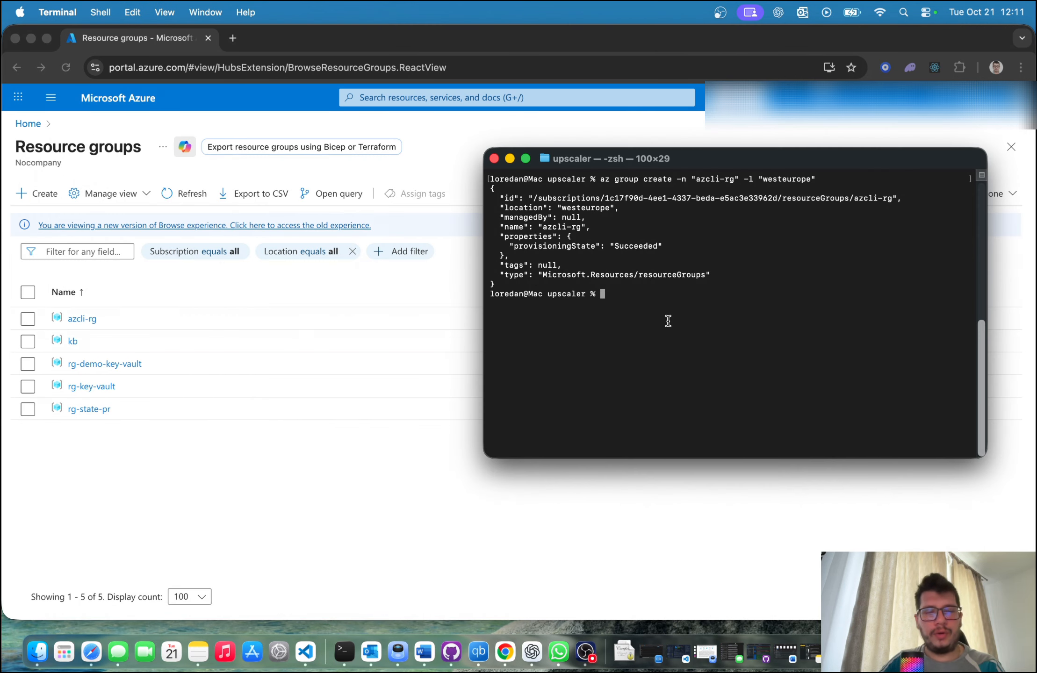
{"action": "type", "text": "az "}
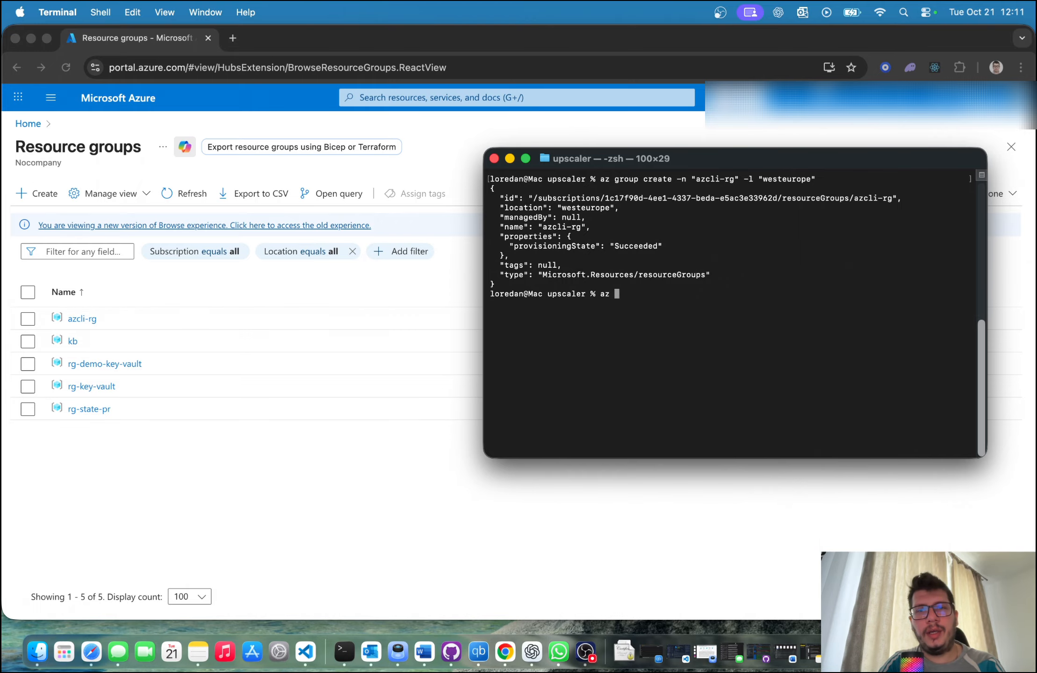
{"action": "type", "text": "keyvault create "}
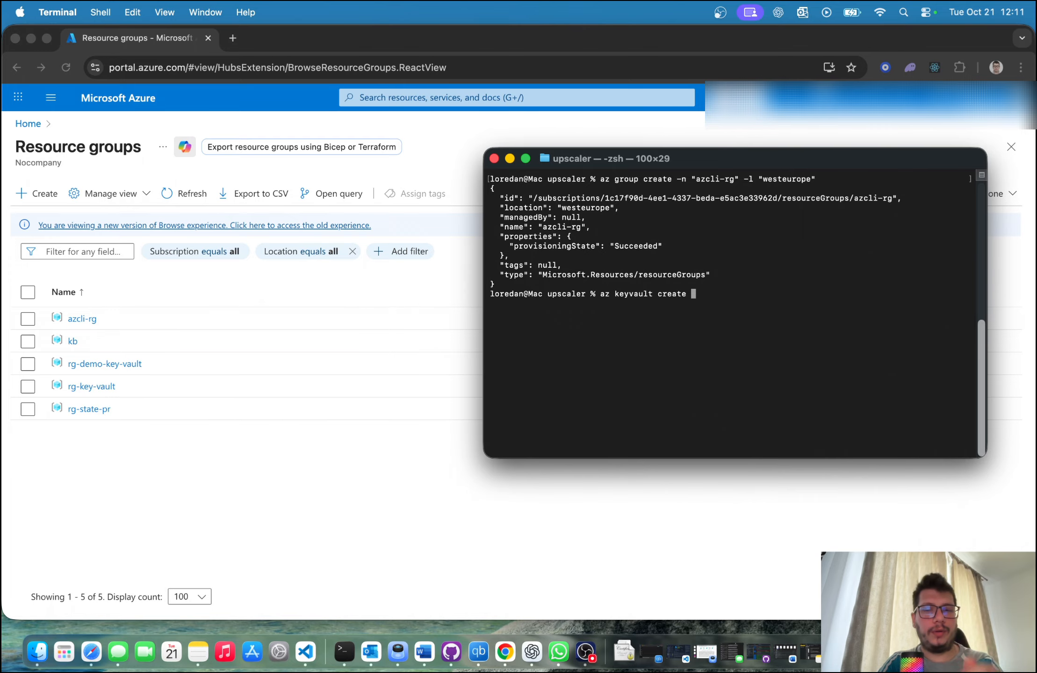
{"action": "type", "text": "-n"}
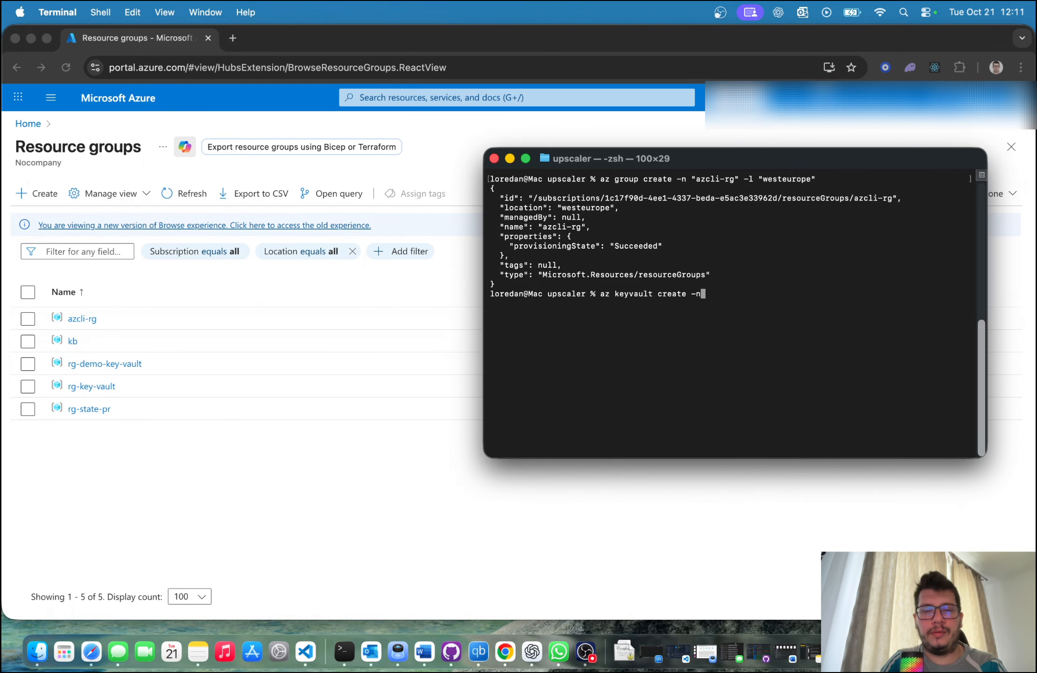
{"action": "type", "text": " \""}
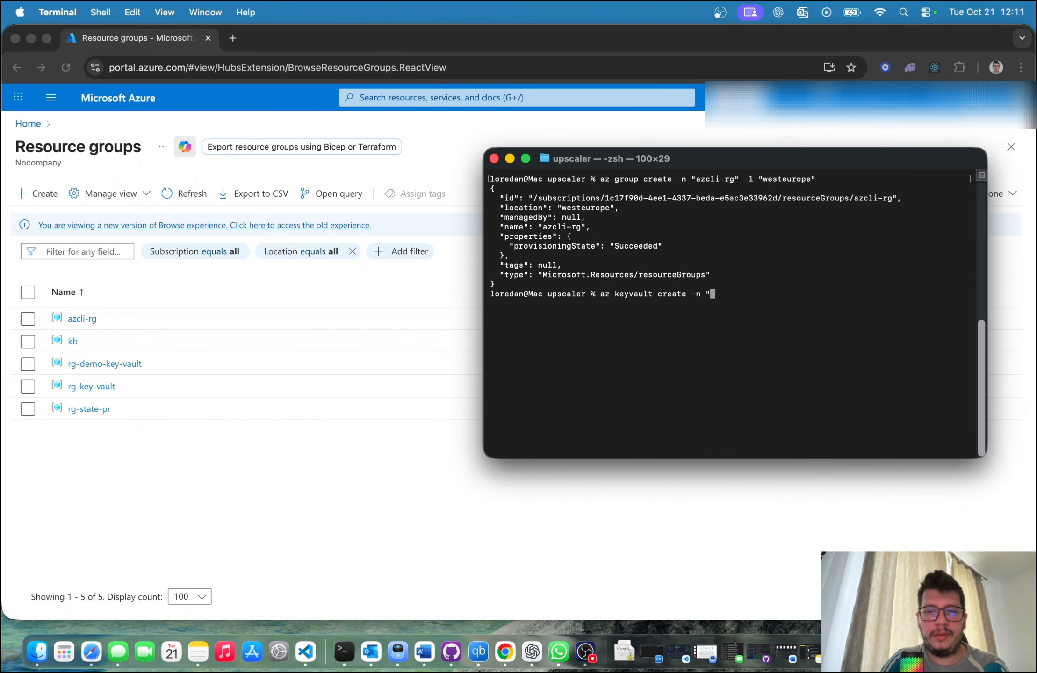
{"action": "type", "text": "kv"}
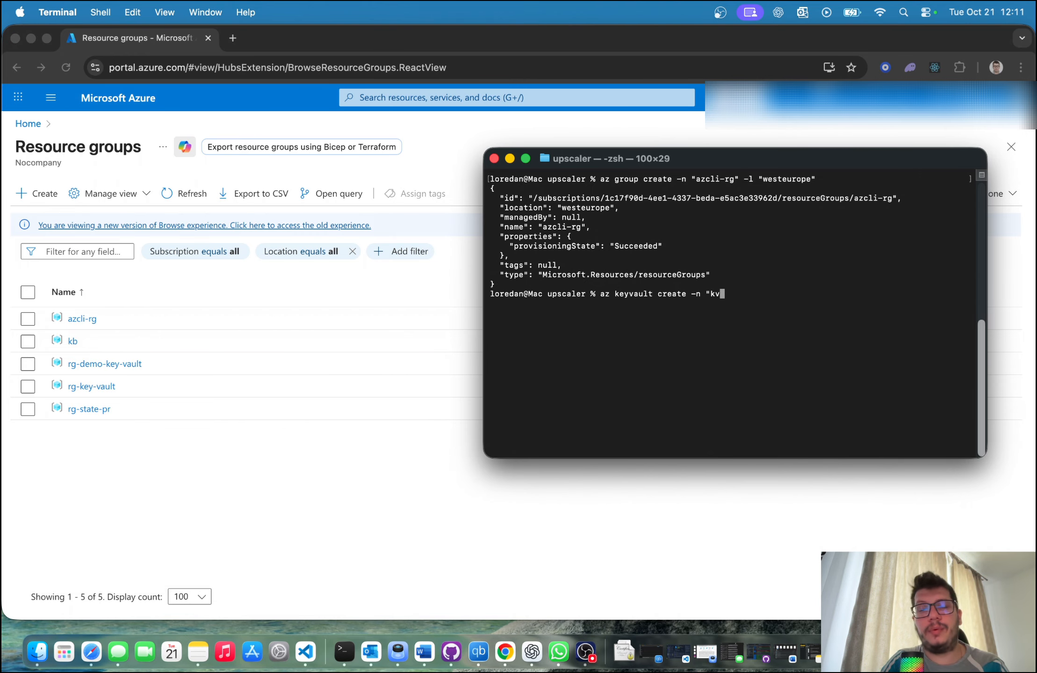
{"action": "type", "text": "-"}
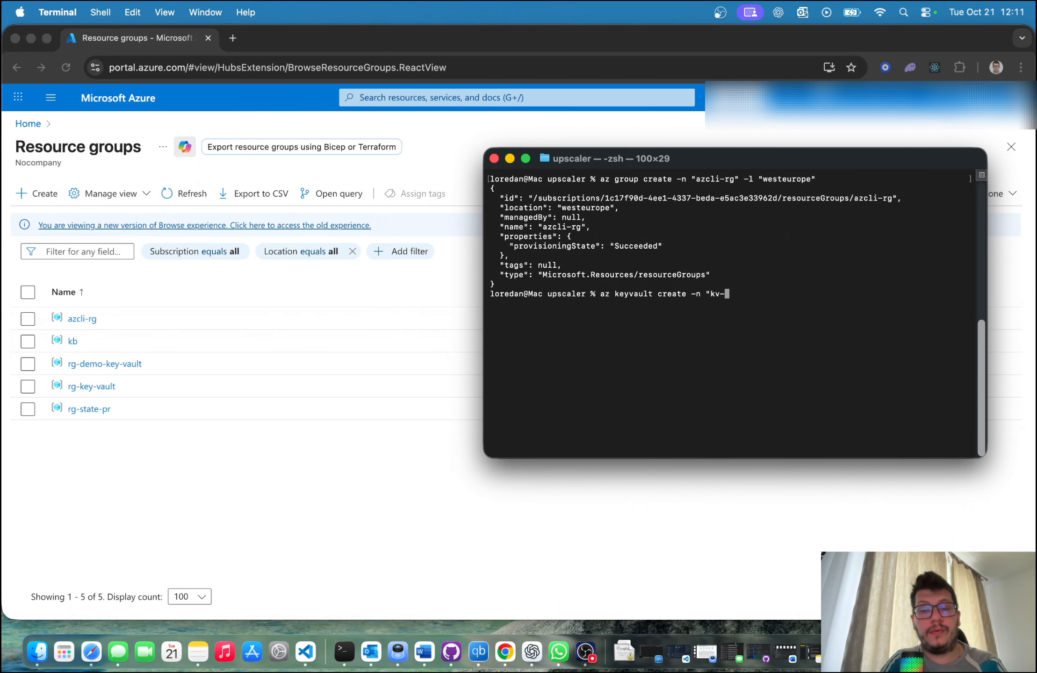
{"action": "type", "text": "azclirg"}
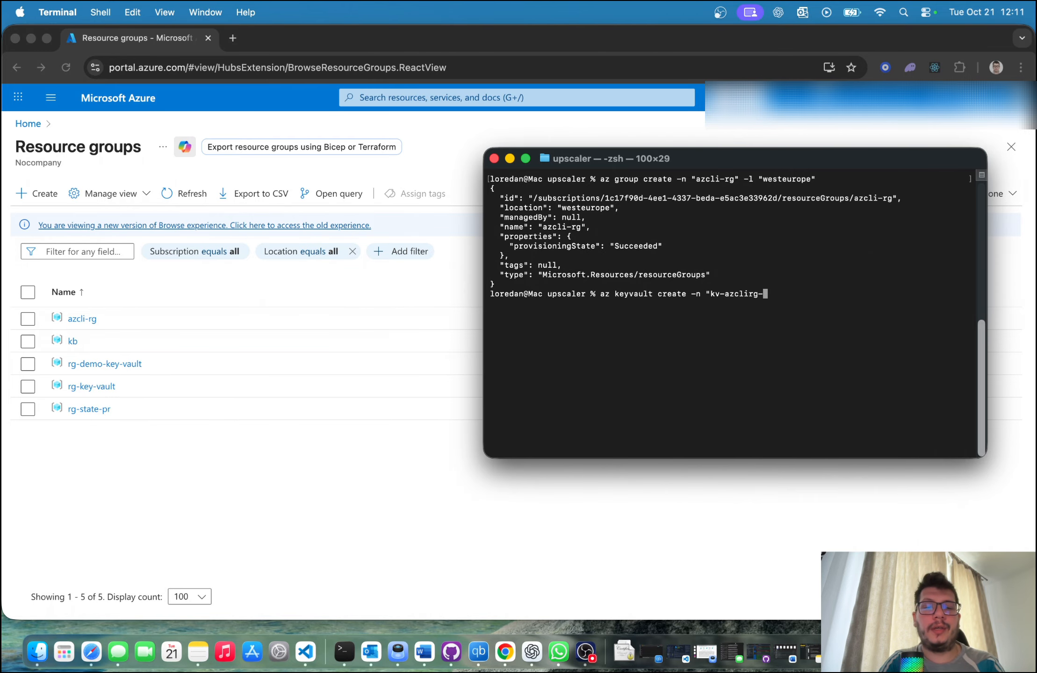
{"action": "type", "text": "-west-"}
{"action": "key", "text": "BackSpace"}
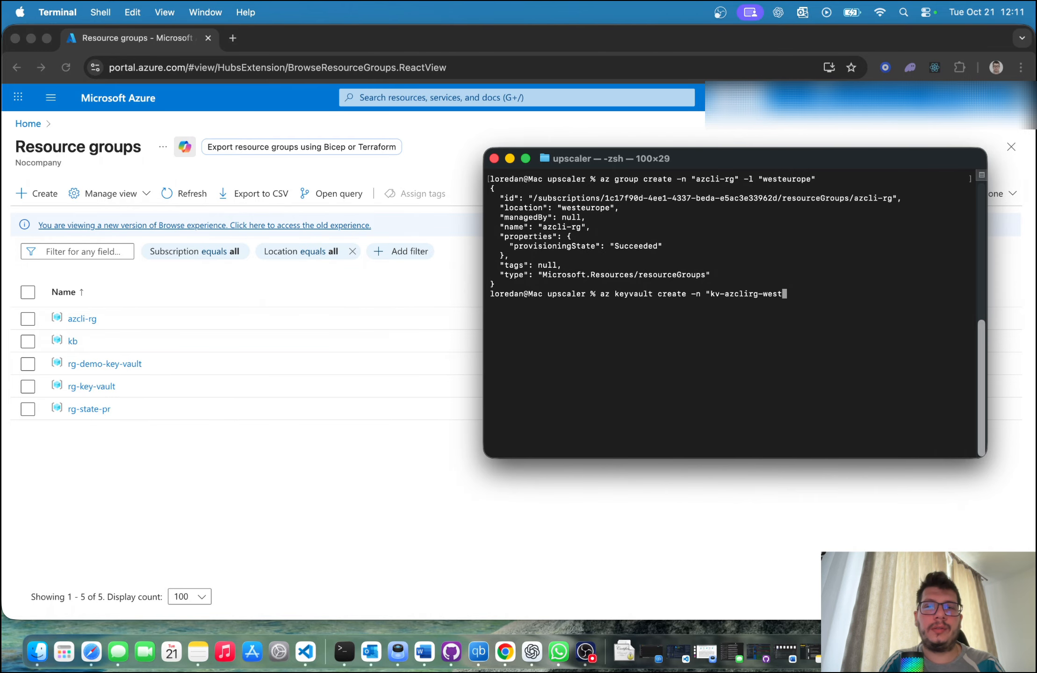
{"action": "type", "text": "\""}
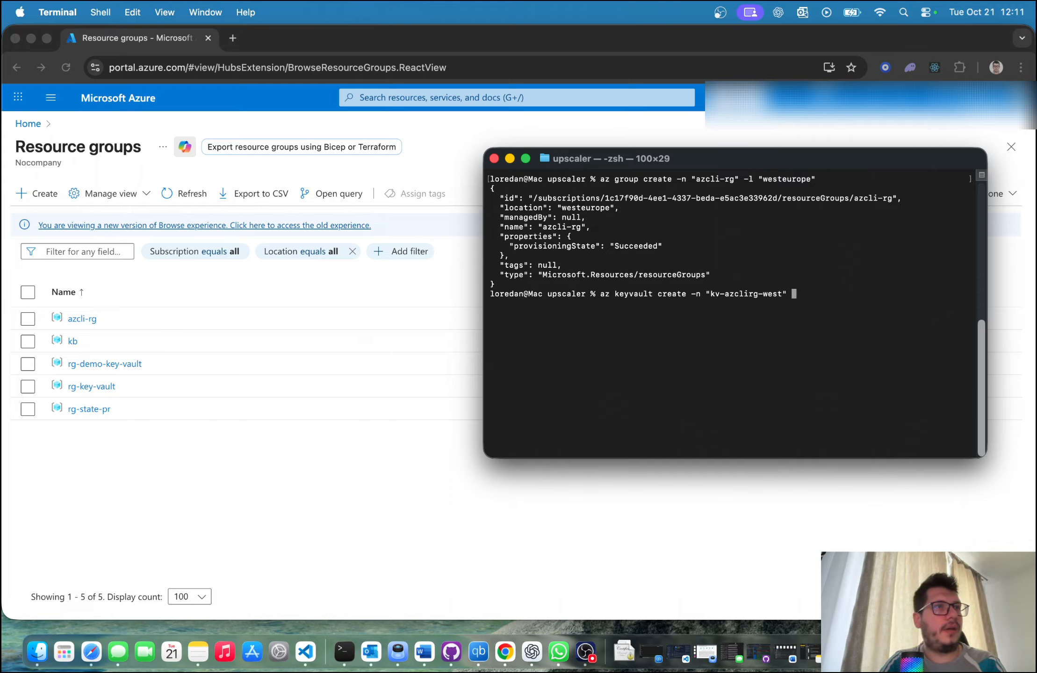
Step: Add the resource group "azcli-rg" and the location "westeurope" to the key vault creation command
{"action": "type", "text": "-g \""}
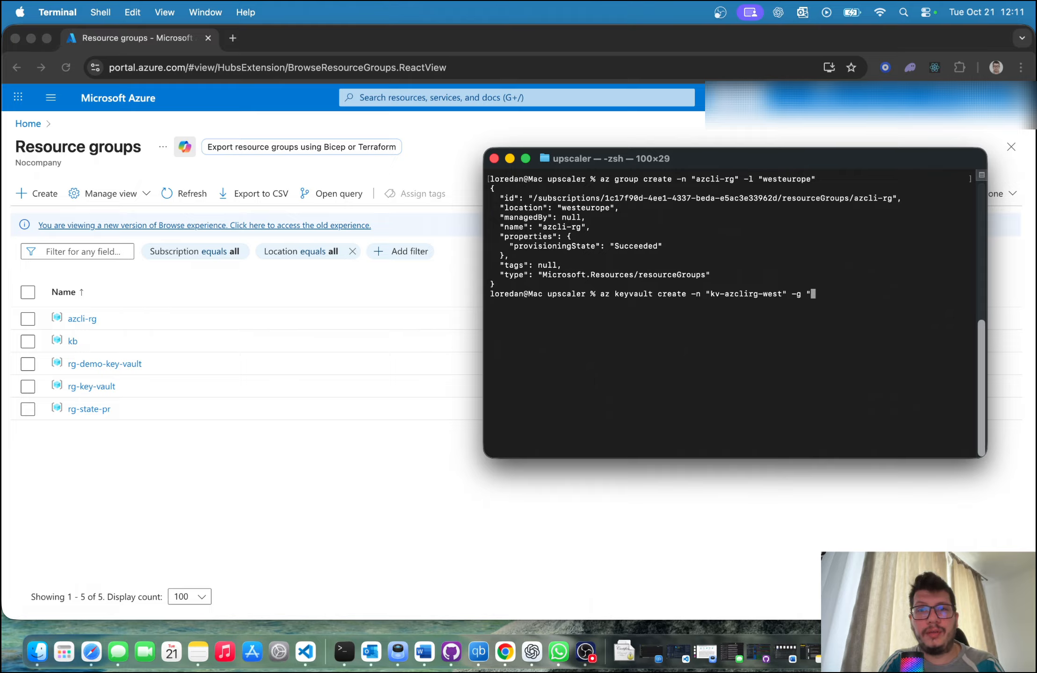
{"action": "type", "text": "azcli-"}
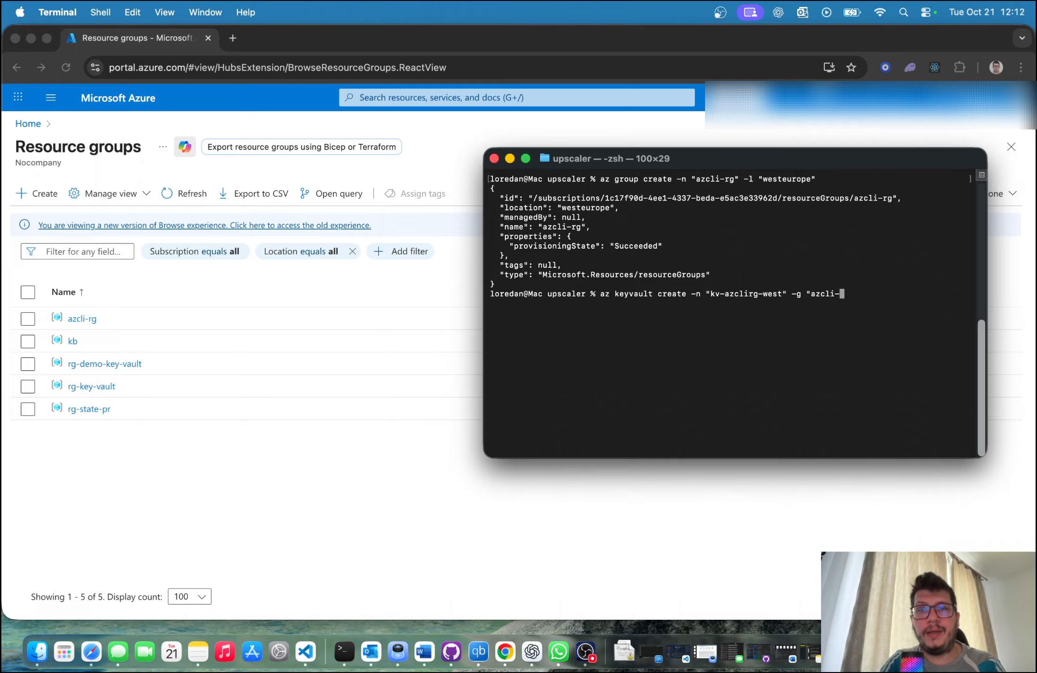
{"action": "type", "text": "rg\" -l"}
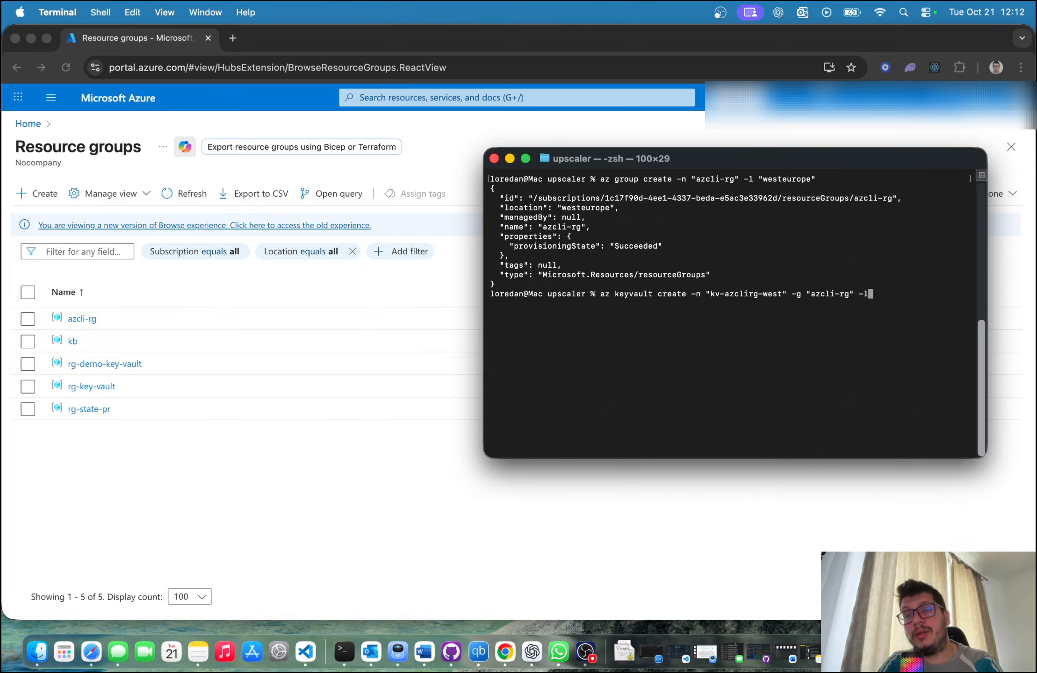
{"action": "type", "text": " \""}
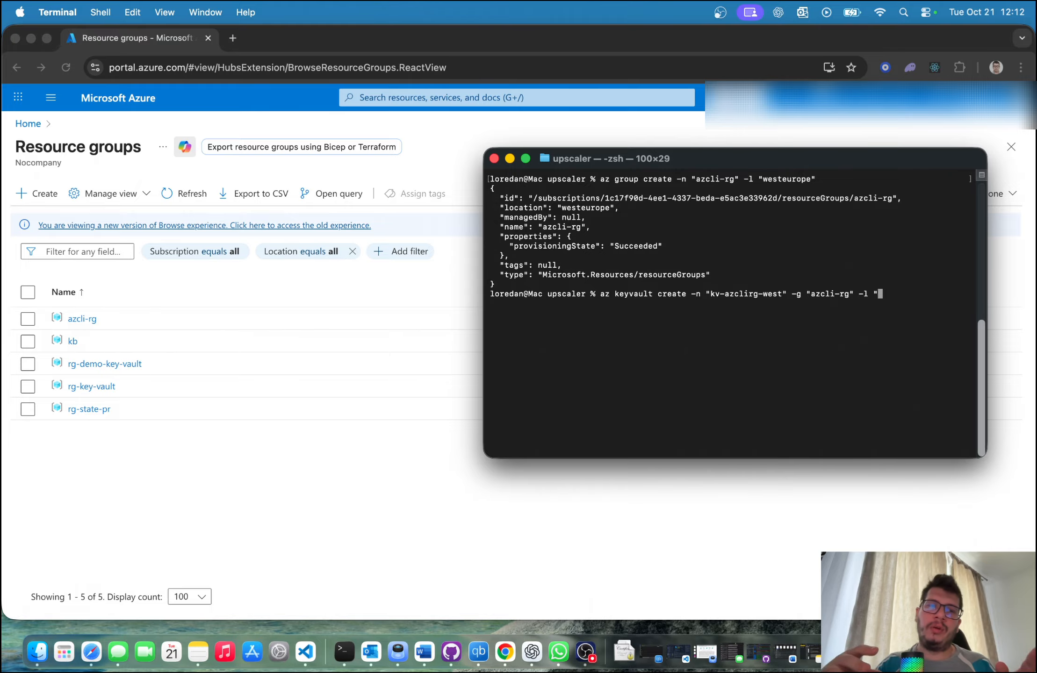
{"action": "type", "text": "w"}
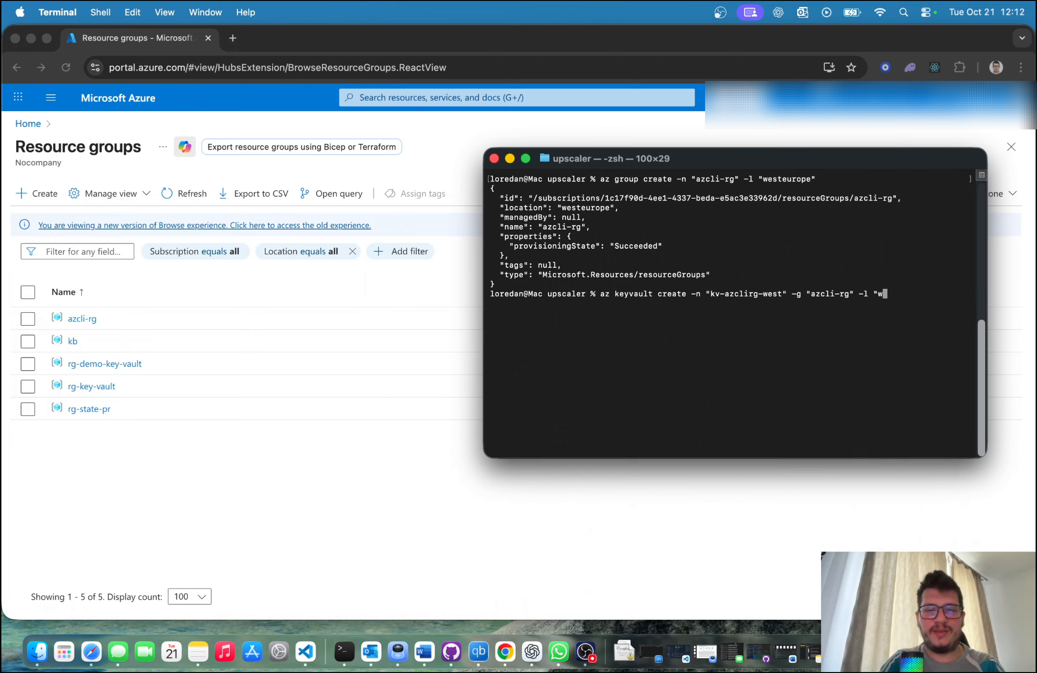
{"action": "type", "text": "esteurope"}
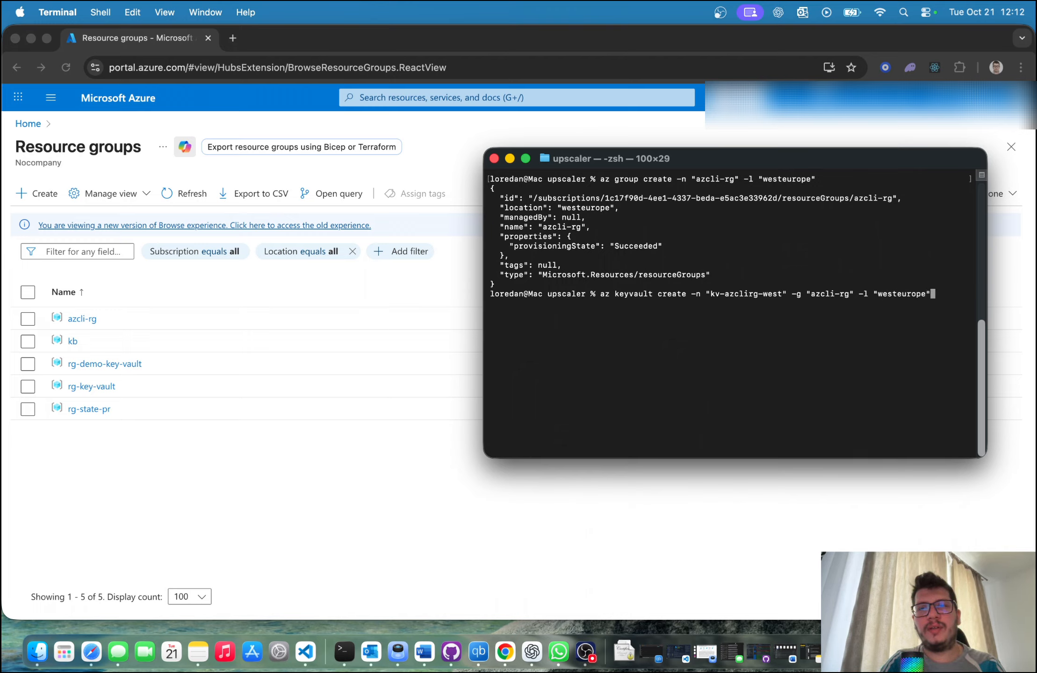
{"action": "type", "text": "\" "}
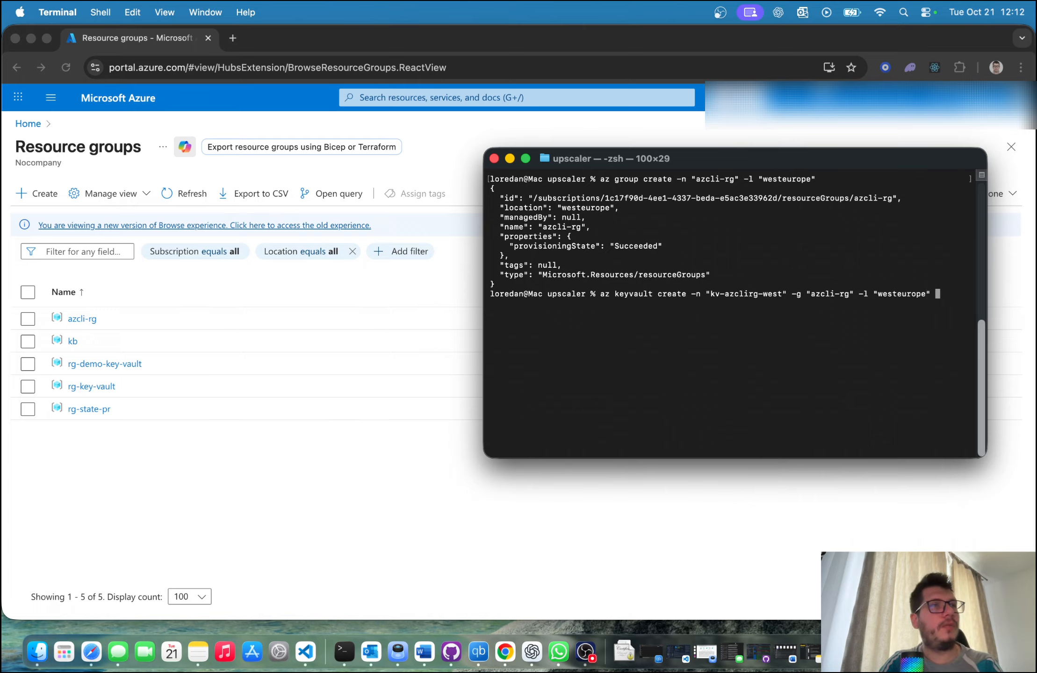
{"action": "type", "text": "--"}
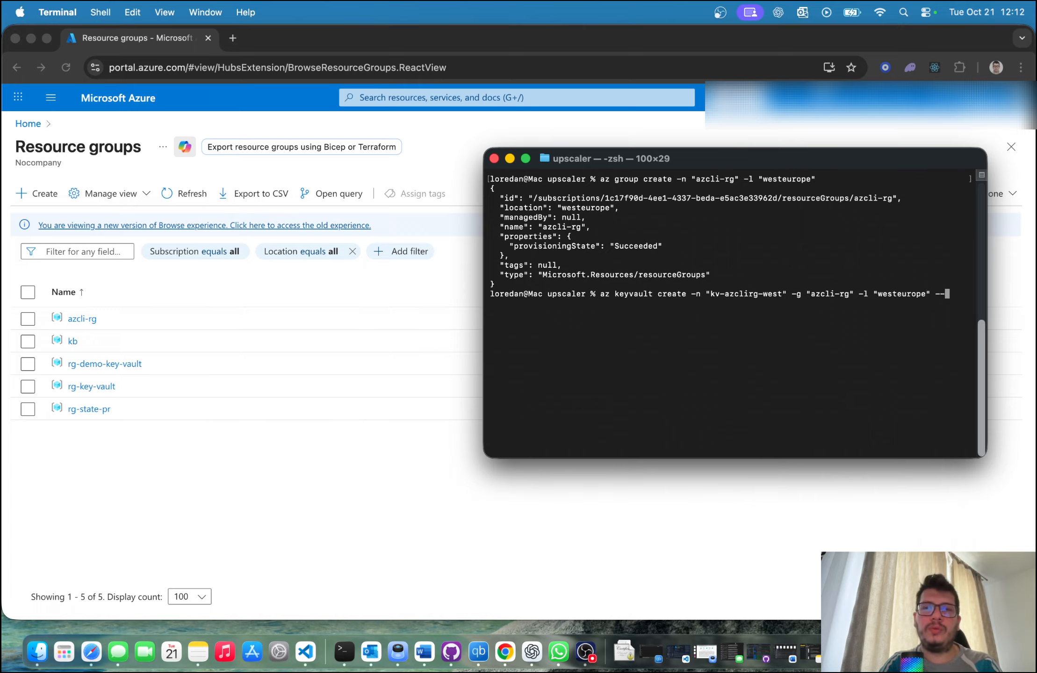
{"action": "type", "text": "retent"}
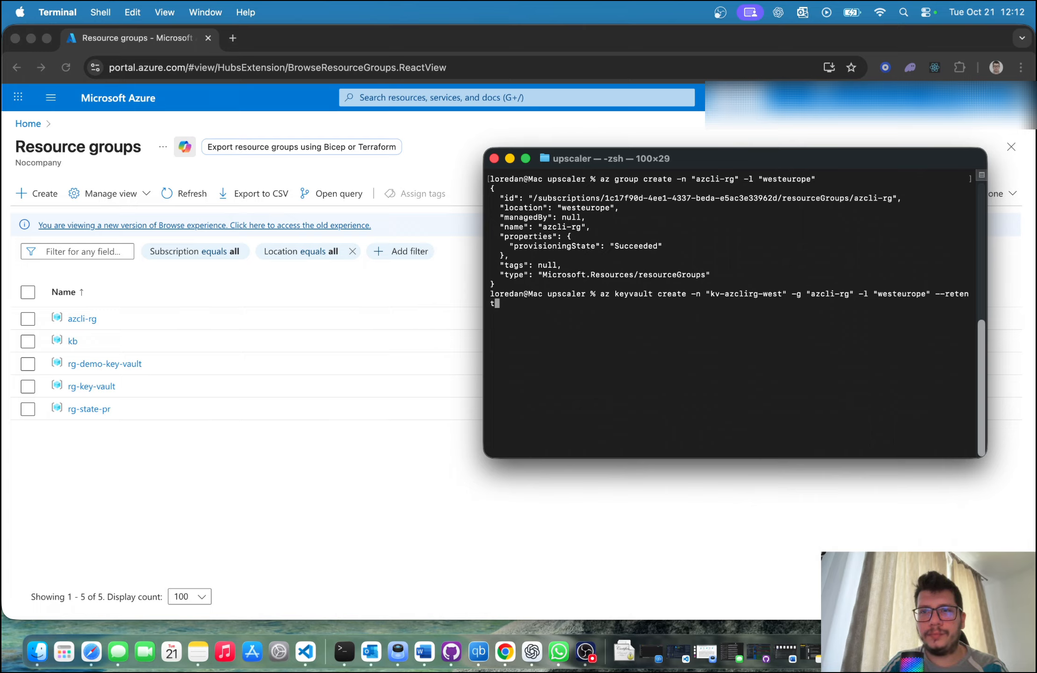
{"action": "type", "text": "o"}
Step: Add the --retention-days option with the value 7 to the key vault creation command
{"action": "key", "text": "BackSpace"}
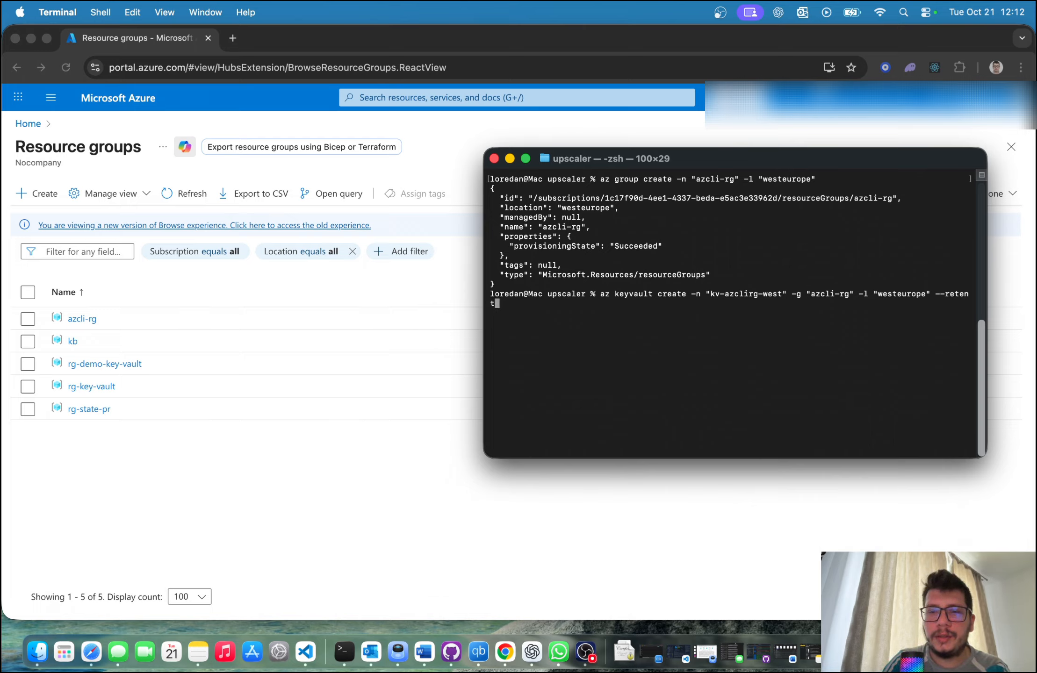
{"action": "type", "text": "ion"}
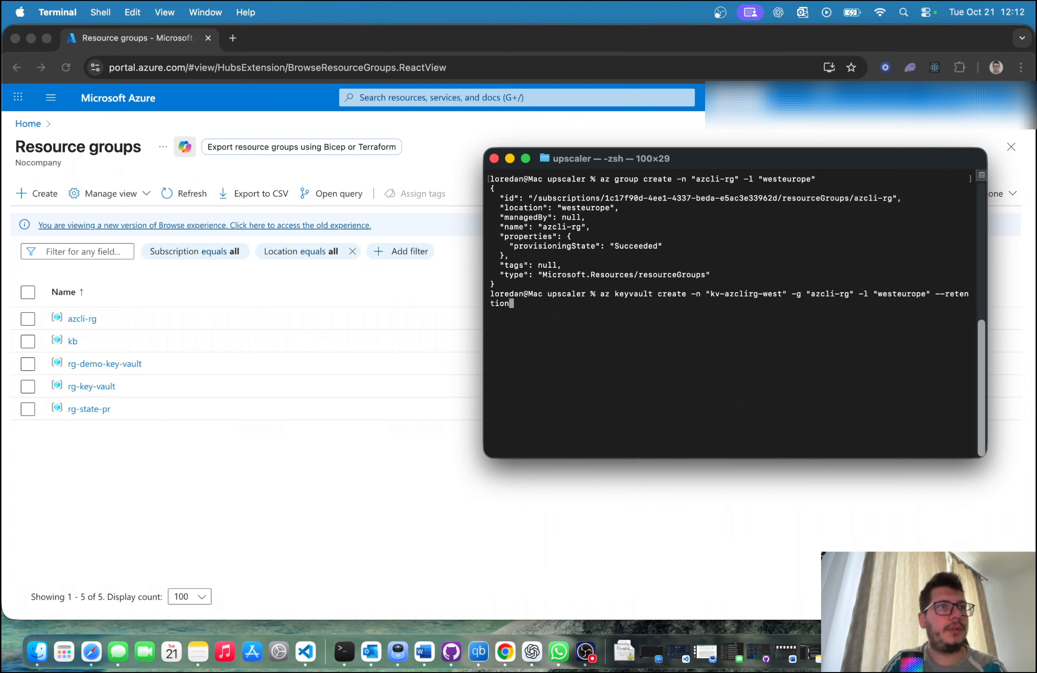
{"action": "type", "text": "-day"}
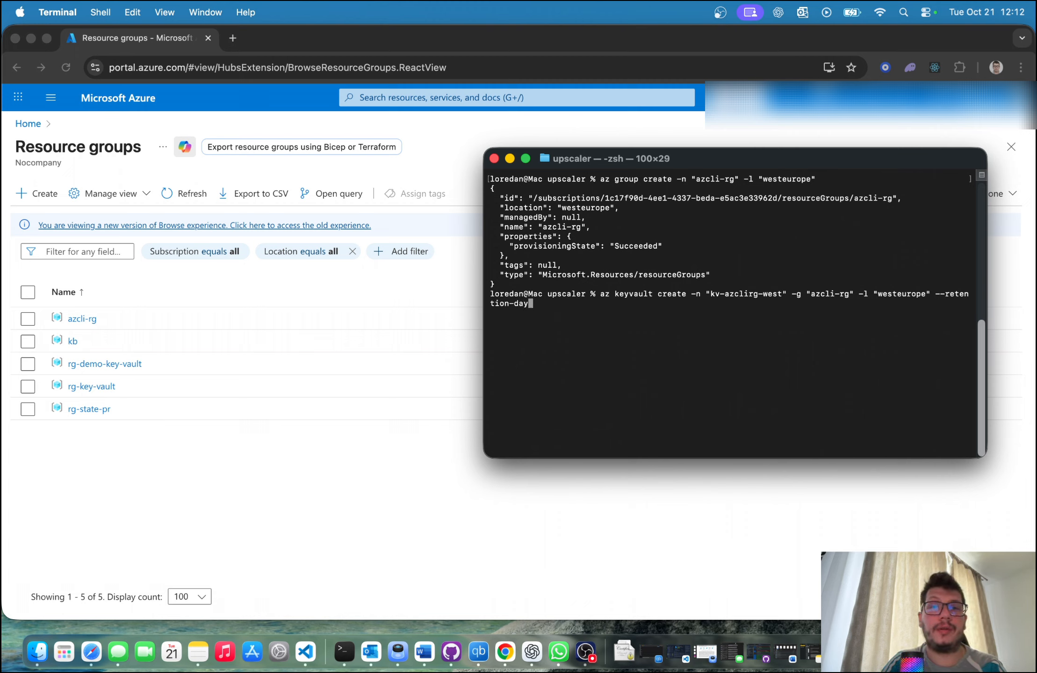
{"action": "type", "text": "s "}
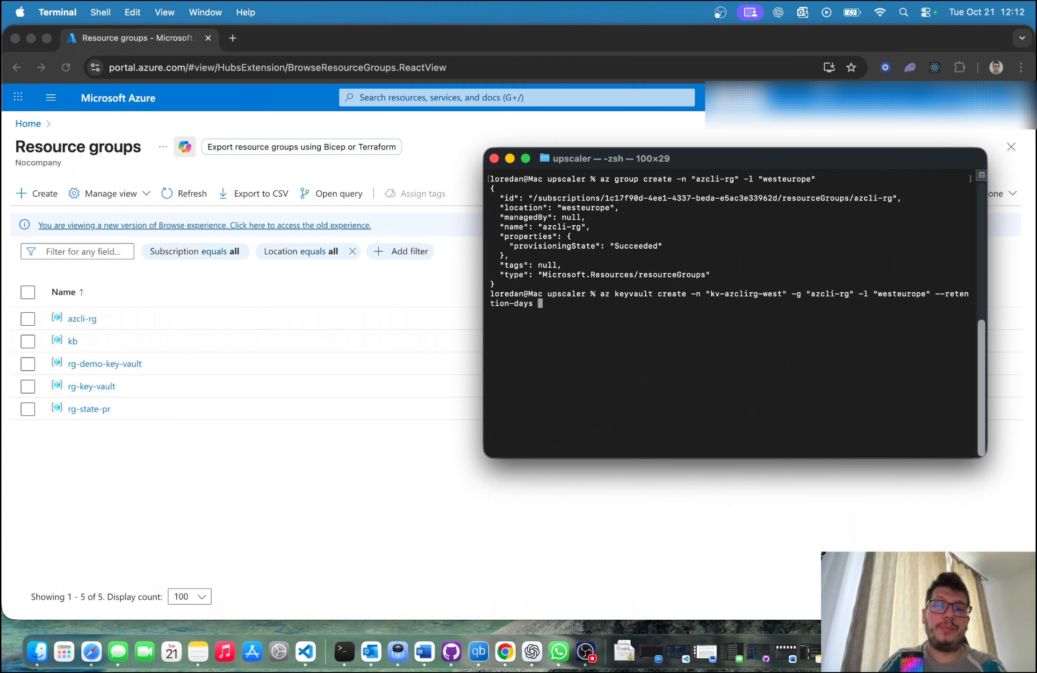
{"action": "type", "text": "7 --enab"}
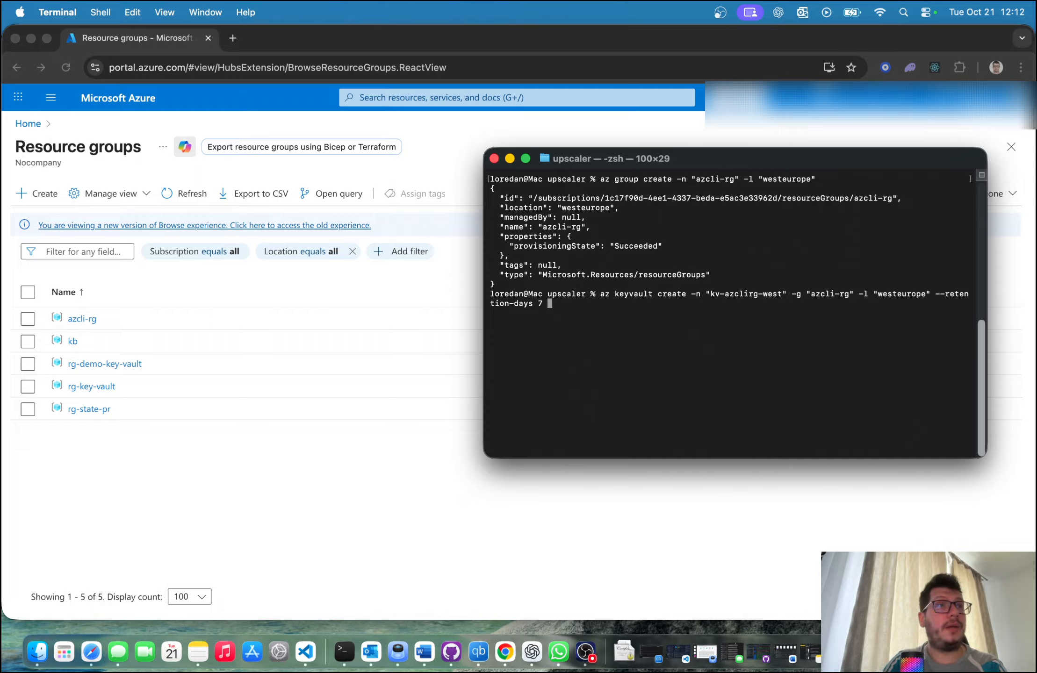
{"action": "type", "text": "le"}
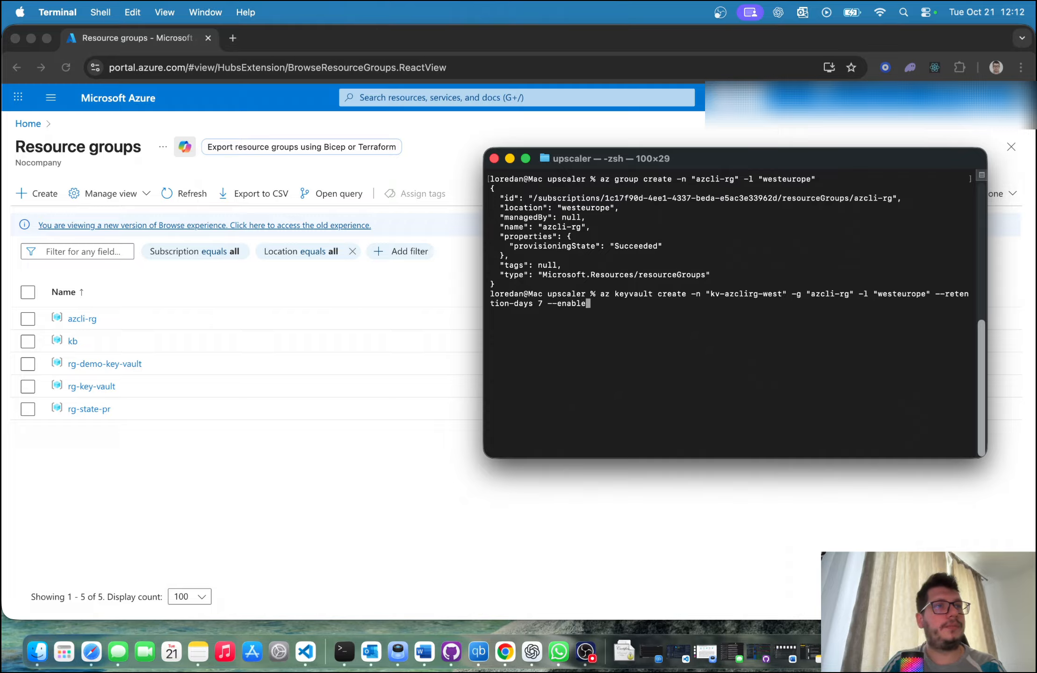
{"action": "type", "text": "-purge-pro"}
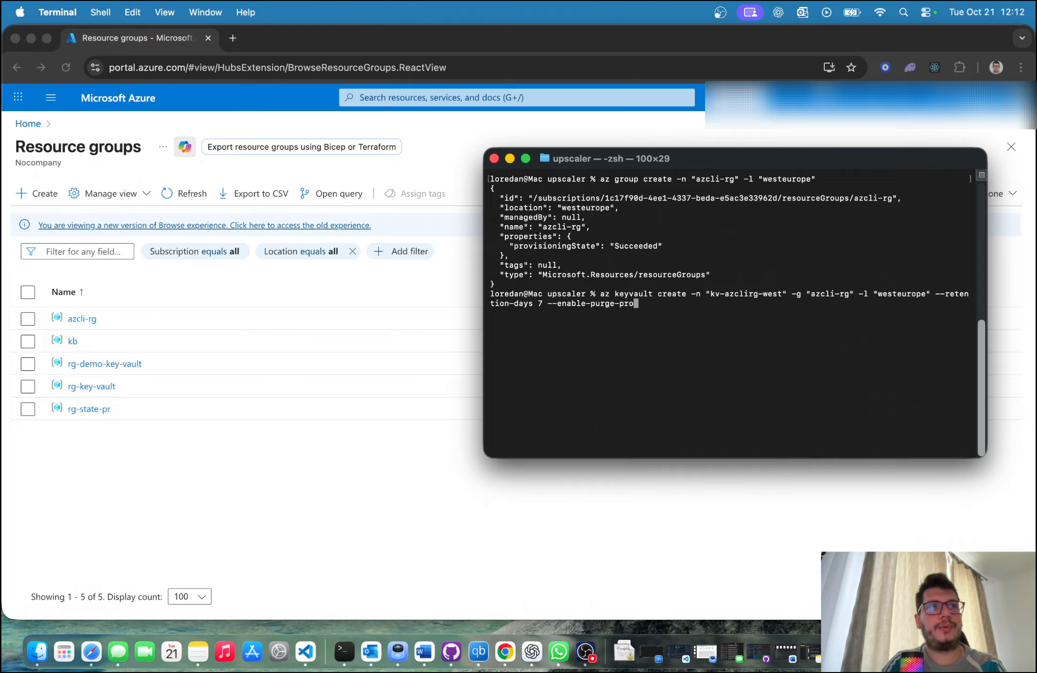
{"action": "type", "text": "tection true"}
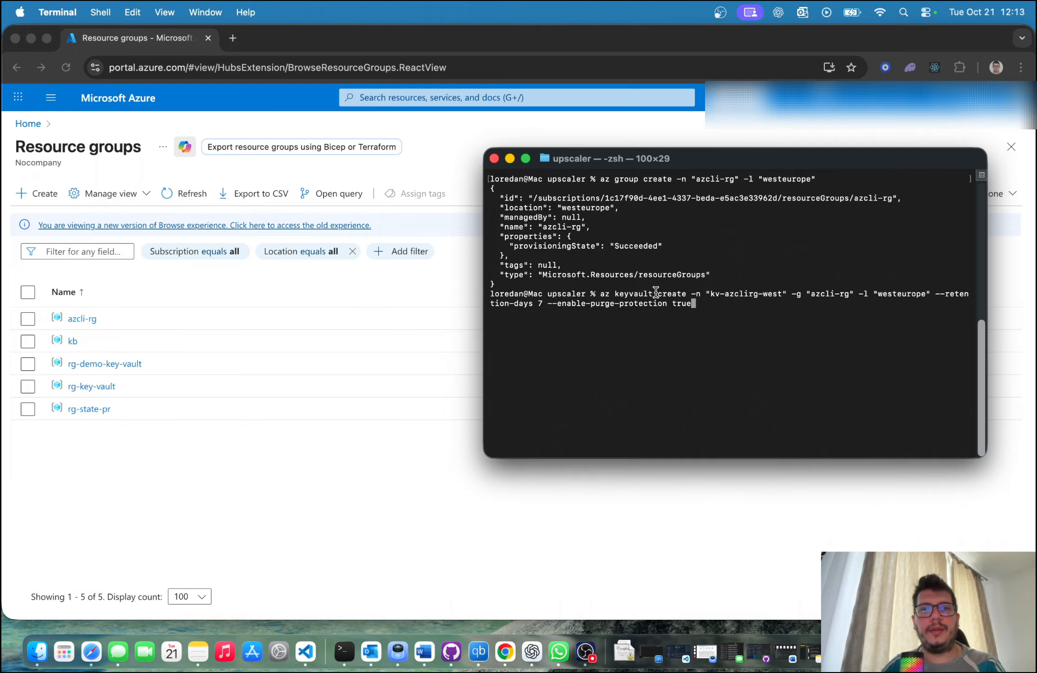
Step: Add --enable-purge-protection true to the command and run it to create the key vault
{"action": "key", "text": "Return"}
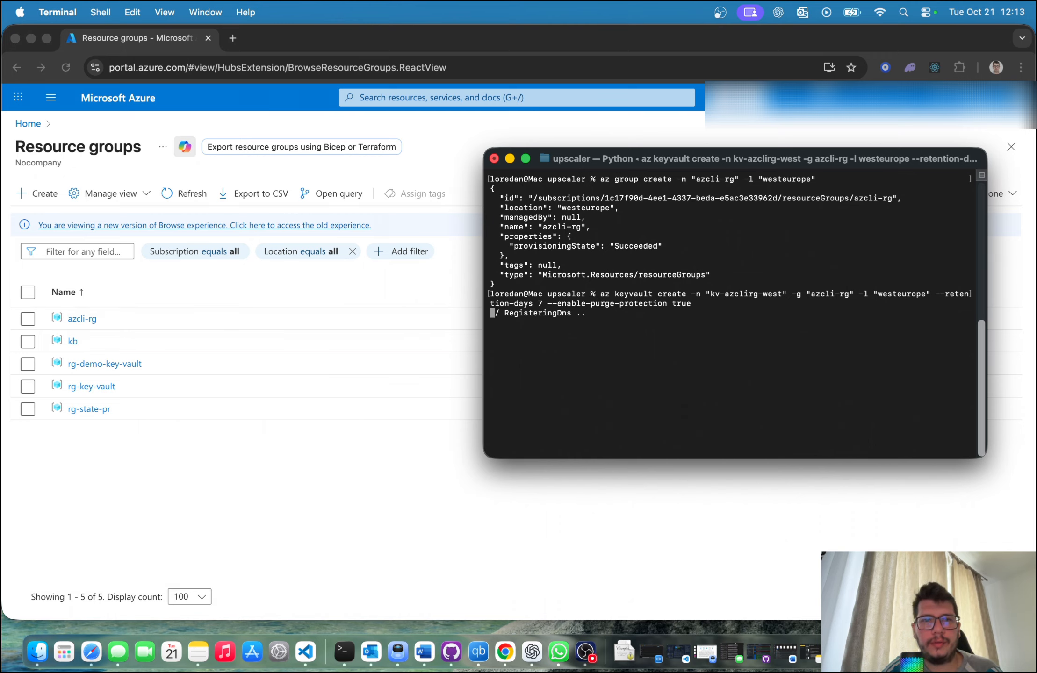
Step: Switch to Chrome, open the azcli-rg resource group and review the overview of the kv-azclirg-west key vault
{"action": "left_click", "coordinate": [248, 446]}
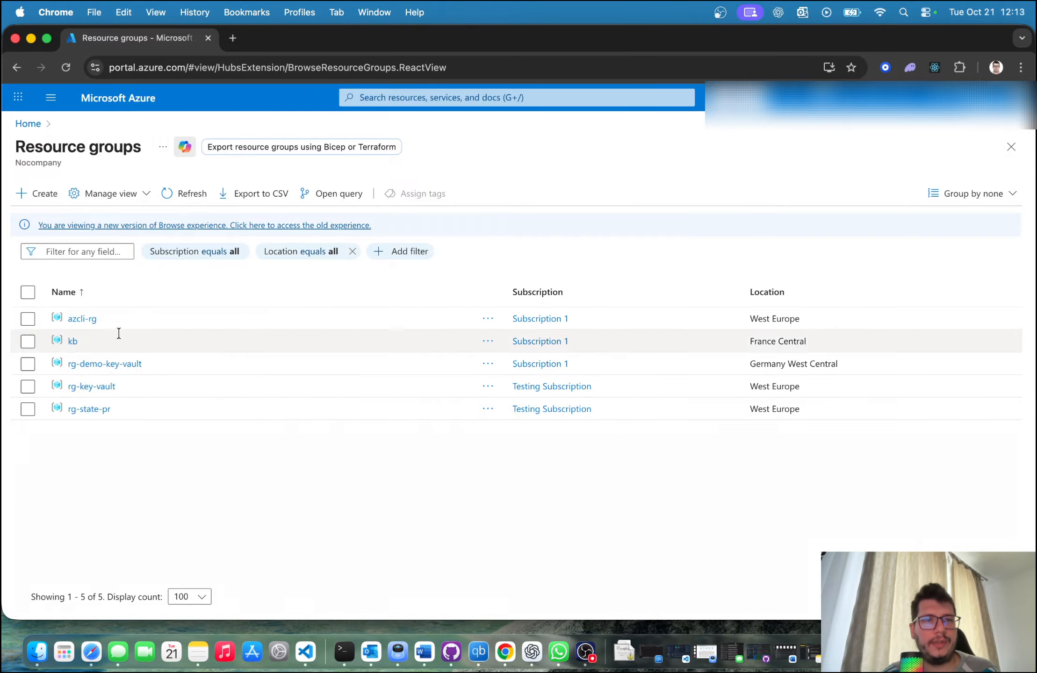
{"action": "left_click", "coordinate": [80, 321]}
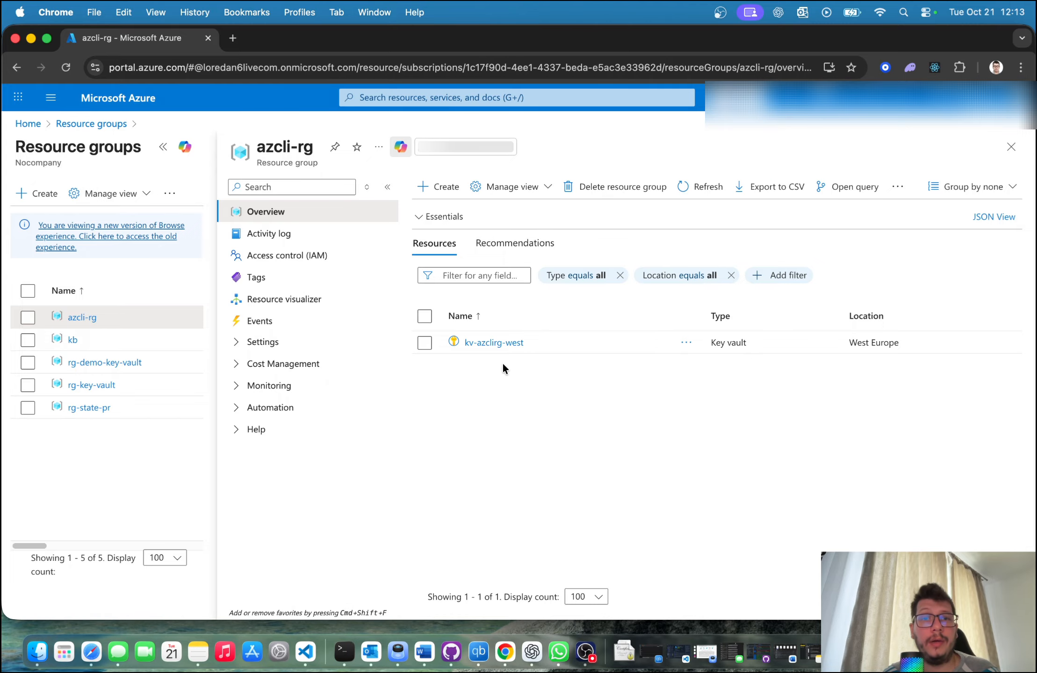
{"action": "left_click", "coordinate": [162, 146]}
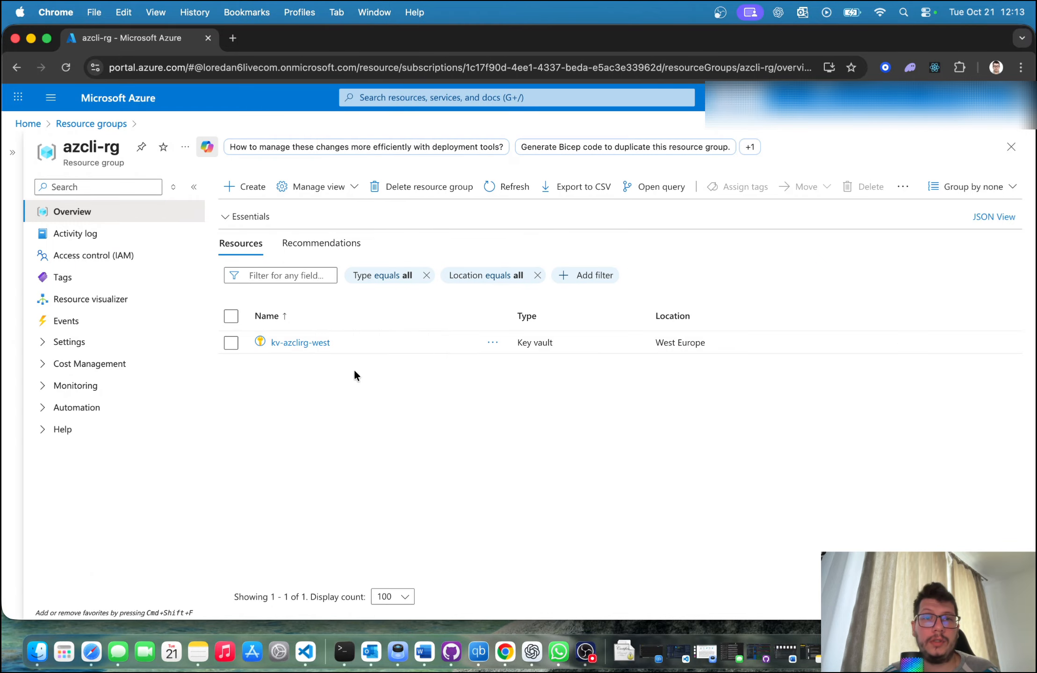
{"action": "left_click", "coordinate": [300, 342]}
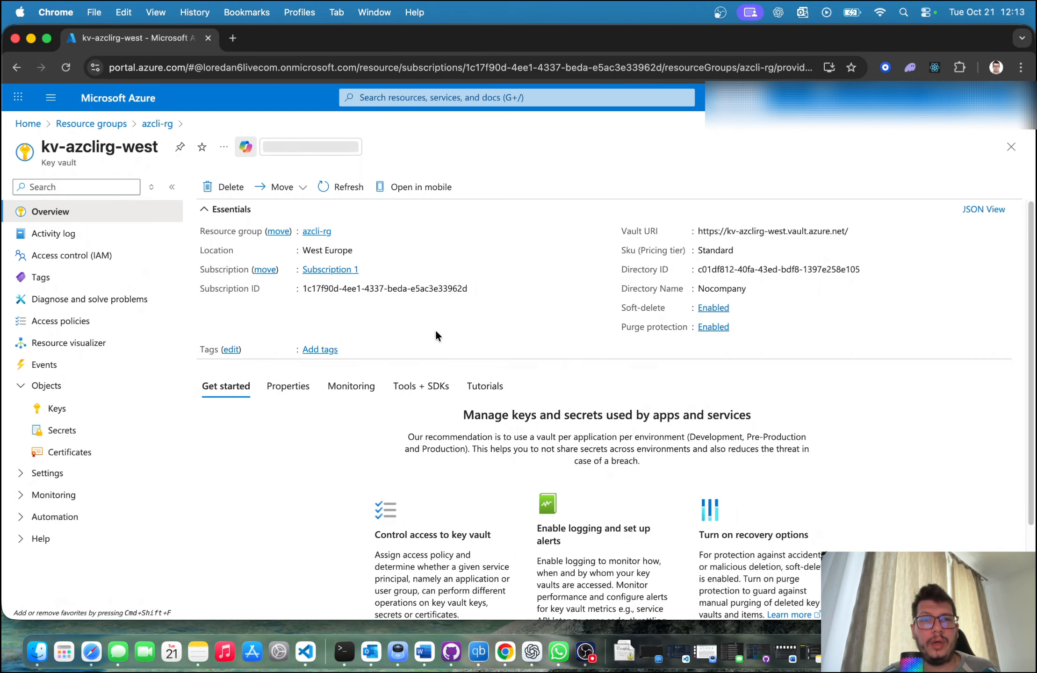
{"action": "scroll", "coordinate": [542, 332], "scroll_direction": "down", "scroll_amount": 3}
{"action": "scroll", "coordinate": [304, 349], "scroll_direction": "up", "scroll_amount": 3}
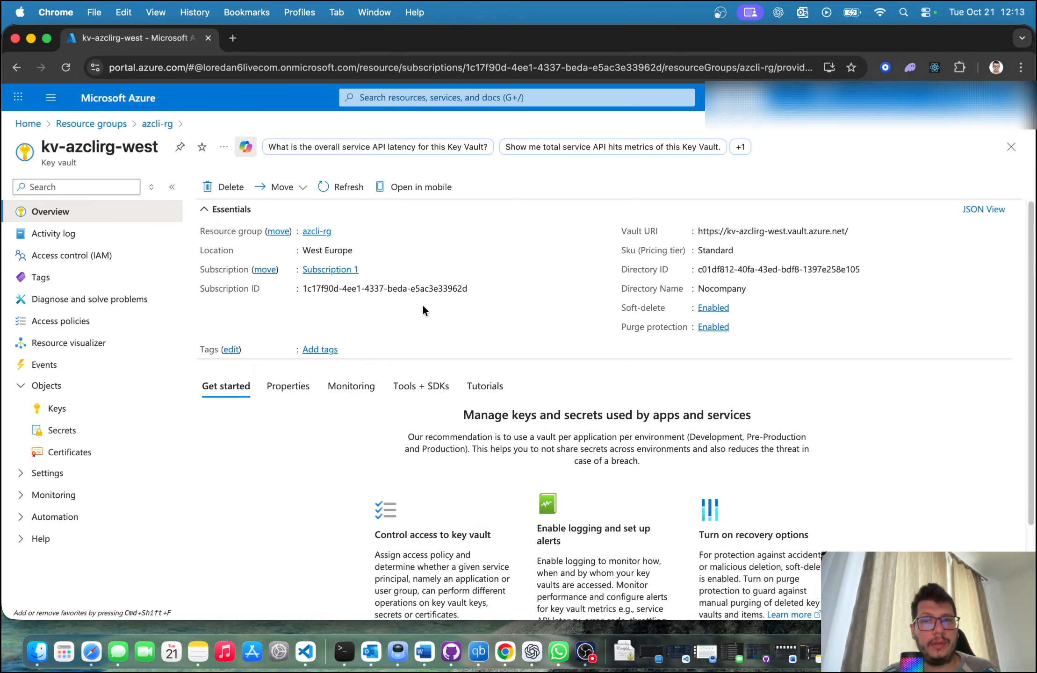
Step: Open the secrets list of kv-azclirg-west and read the access notice above it
{"action": "left_click", "coordinate": [79, 430]}
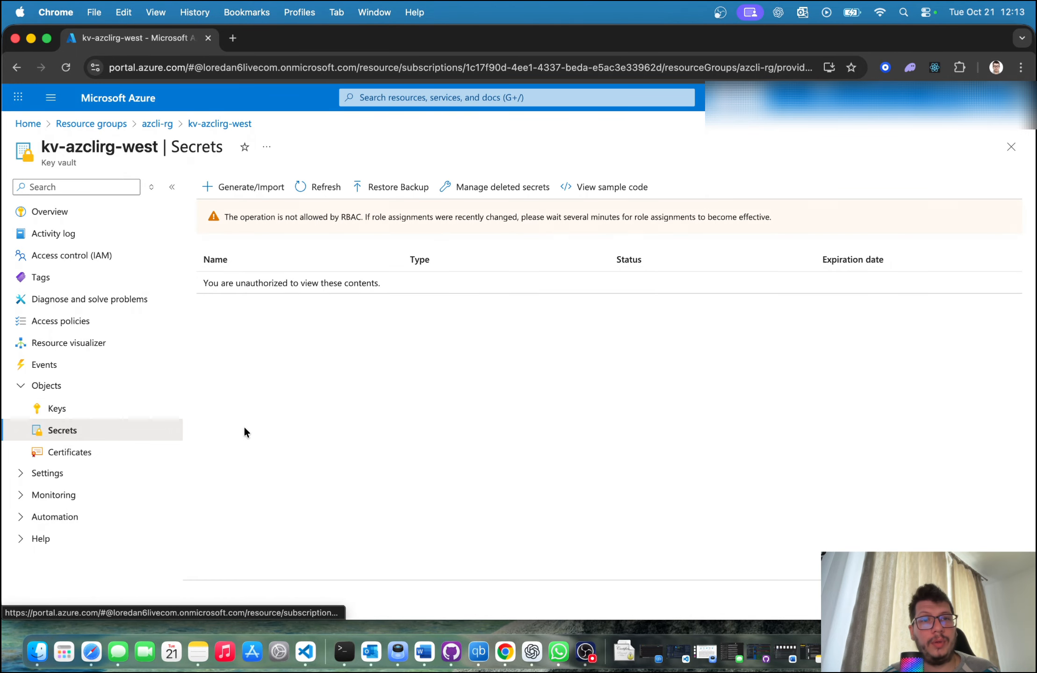
{"action": "left_click_drag", "start_coordinate": [263, 215], "coordinate": [446, 226]}
{"action": "left_click", "coordinate": [375, 214]}
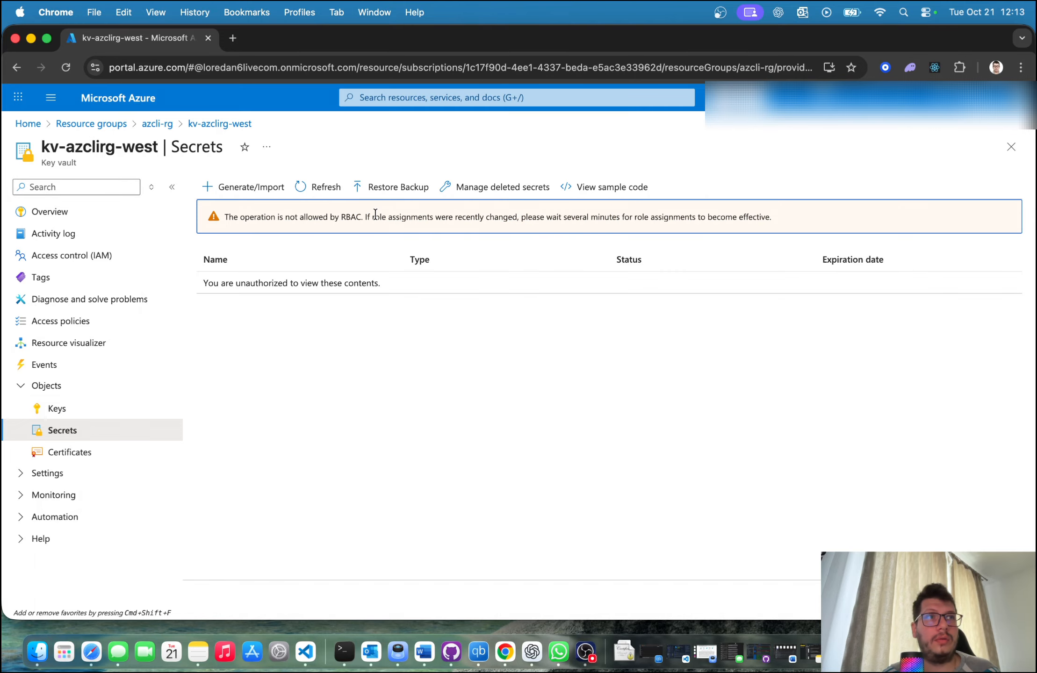
Step: Leave the secrets list of kv-azclirg-west and return to the overview of the azcli-rg resource group
{"action": "left_click", "coordinate": [378, 422]}
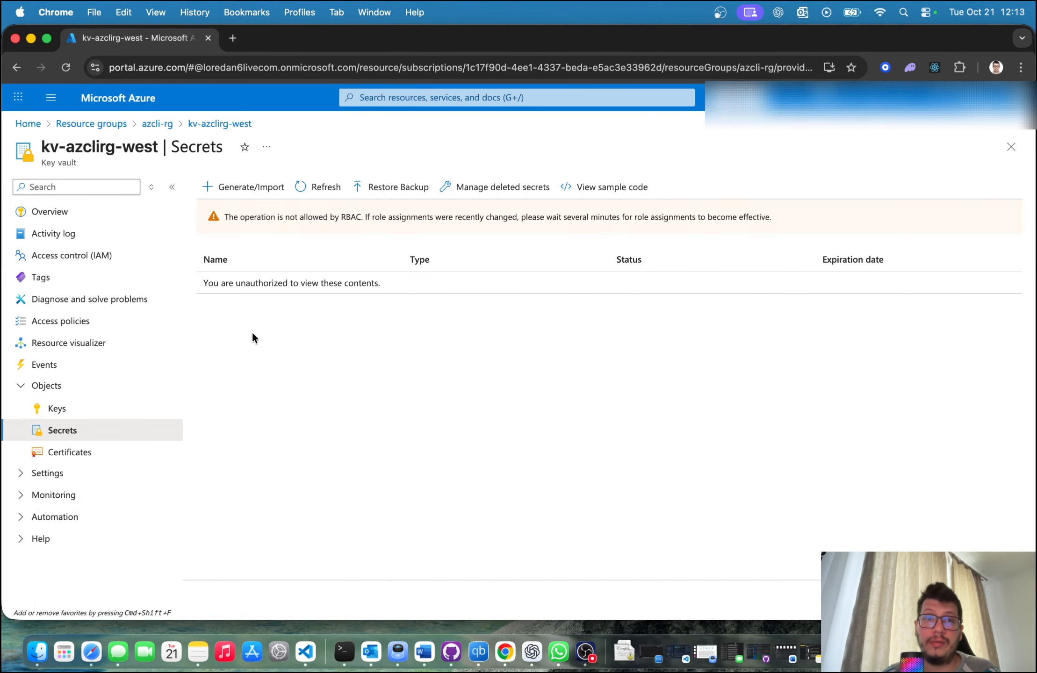
{"action": "left_click", "coordinate": [81, 214]}
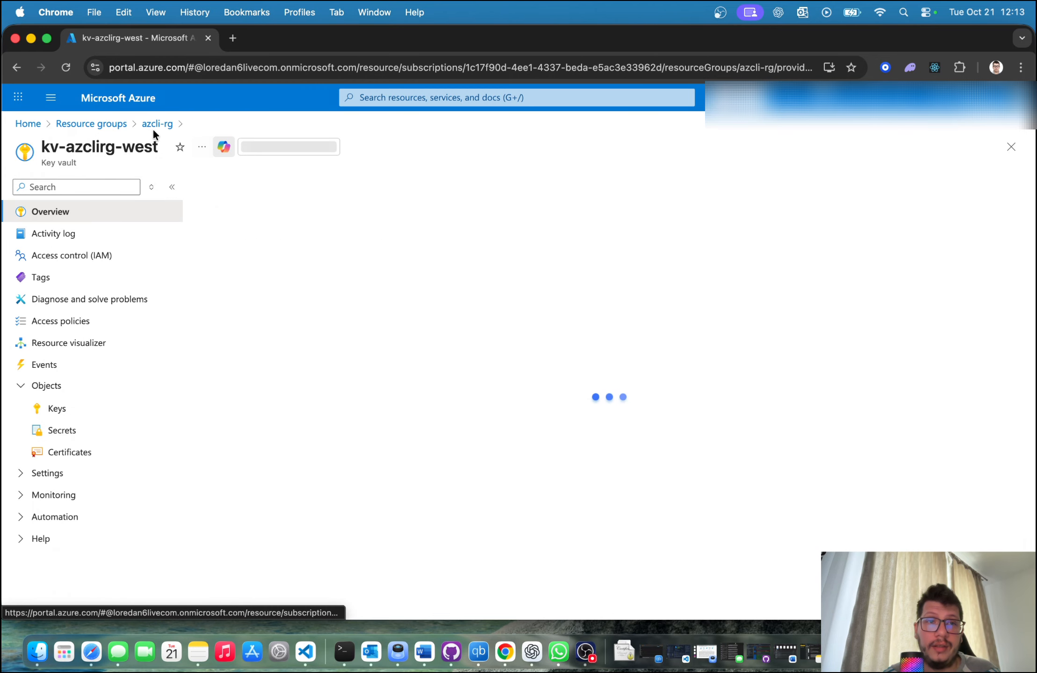
{"action": "left_click", "coordinate": [157, 124]}
Step: Switch to Terminal and start an az role assignment create command with the --assignee option
{"action": "left_click", "coordinate": [344, 651]}
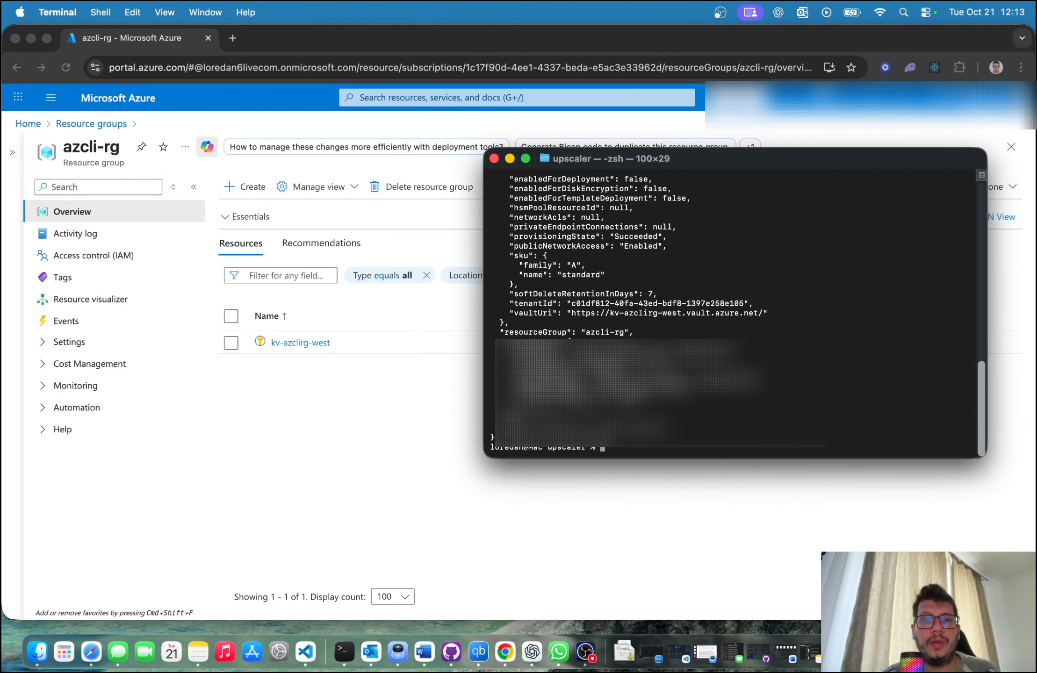
{"action": "scroll", "coordinate": [639, 455], "scroll_direction": "up", "scroll_amount": 10}
{"action": "scroll", "coordinate": [638, 454], "scroll_direction": "down", "scroll_amount": 10}
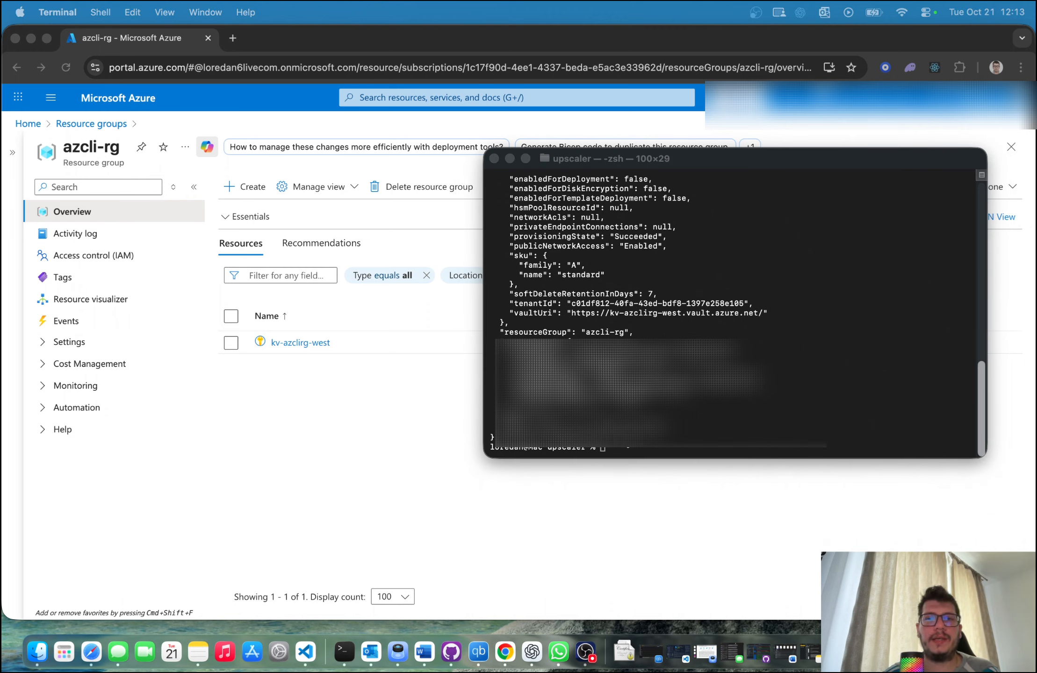
{"action": "left_click", "coordinate": [627, 443]}
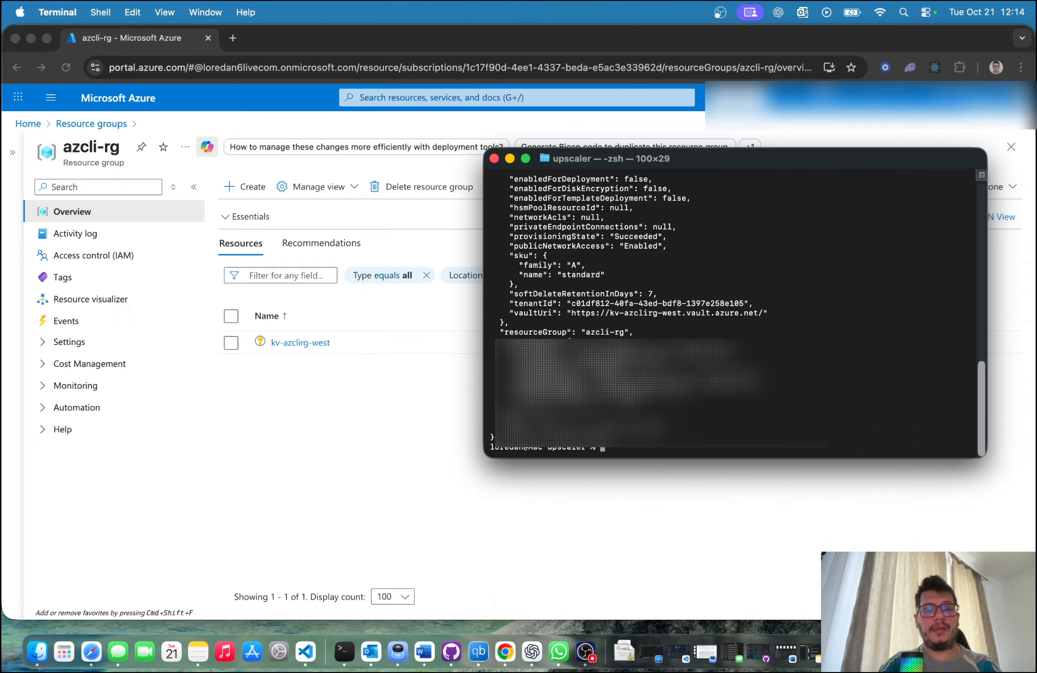
{"action": "type", "text": "role assi"}
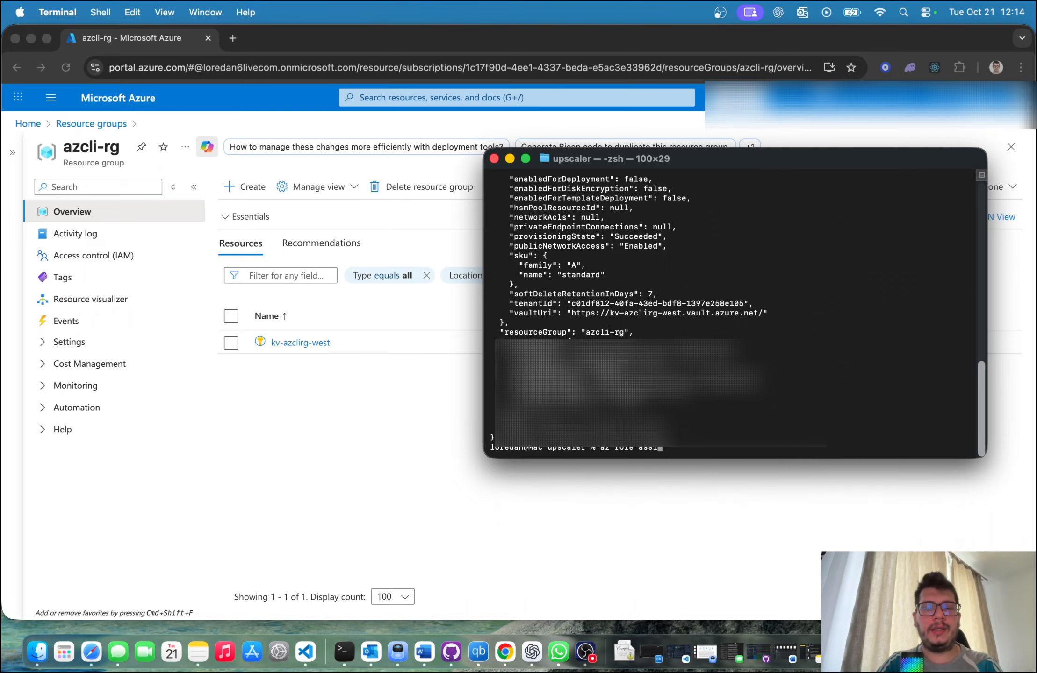
{"action": "type", "text": "n"}
{"action": "type", "text": "nment create "}
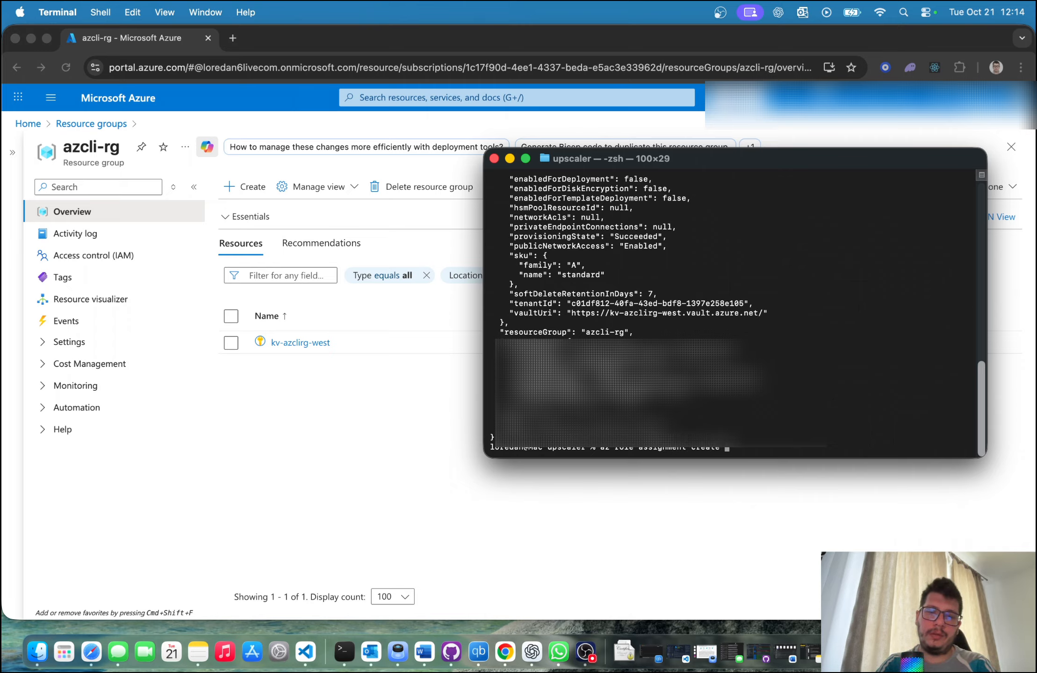
{"action": "type", "text": "--"}
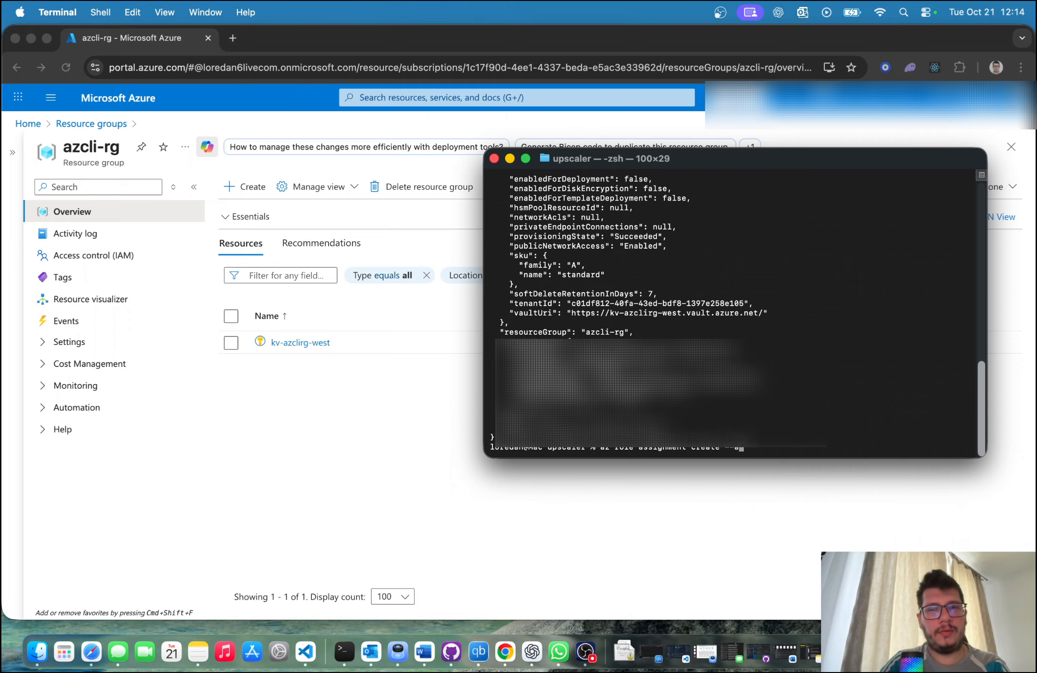
{"action": "type", "text": "ass"}
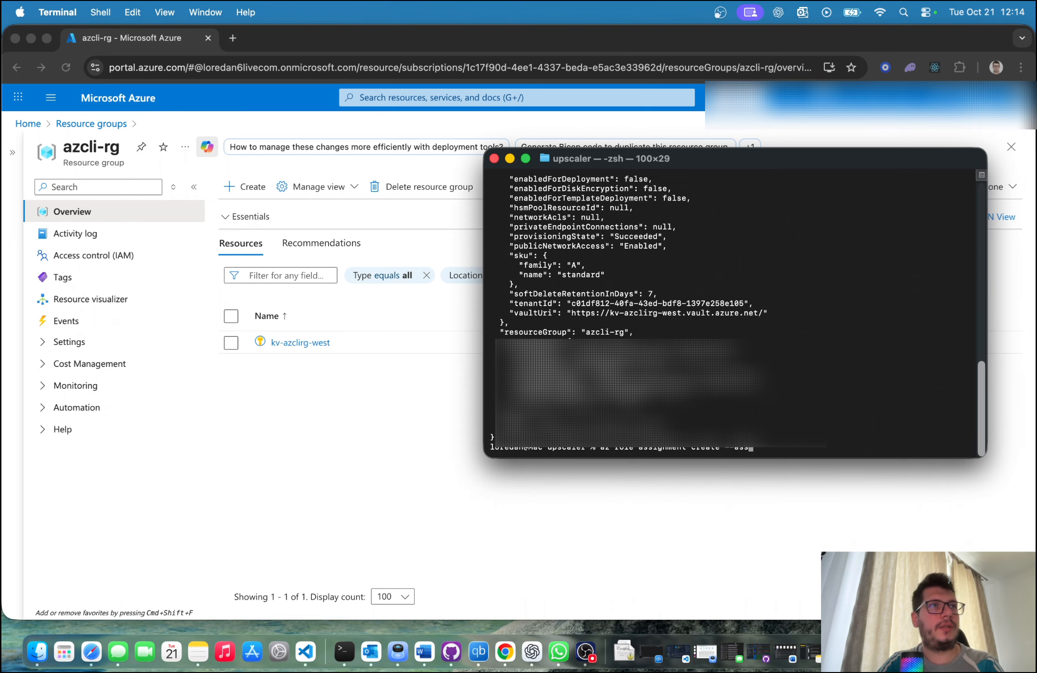
{"action": "type", "text": "i"}
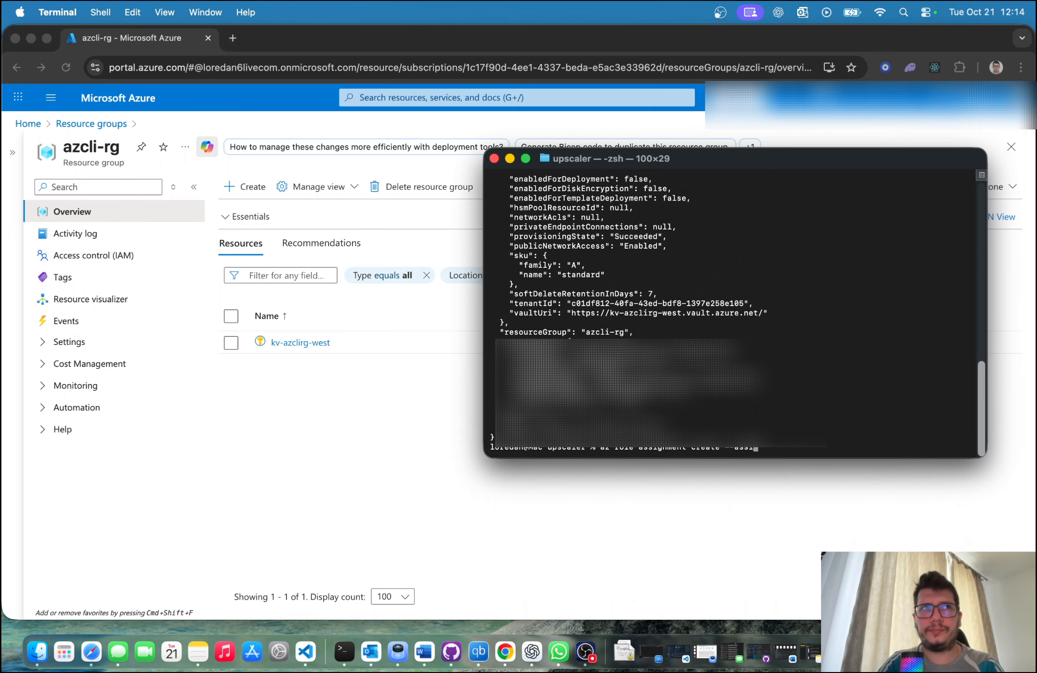
{"action": "type", "text": "gnee"}
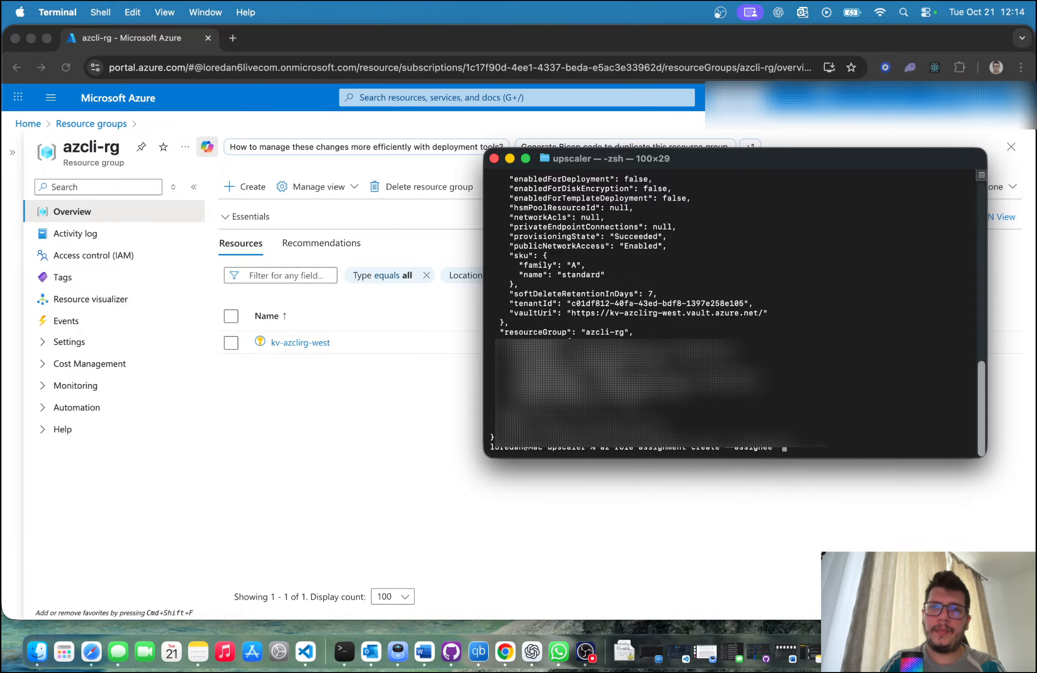
Step: Switch to Chrome and open the role assignments in the access control of the testingoutkeysecretr key vault
{"action": "left_click", "coordinate": [305, 460]}
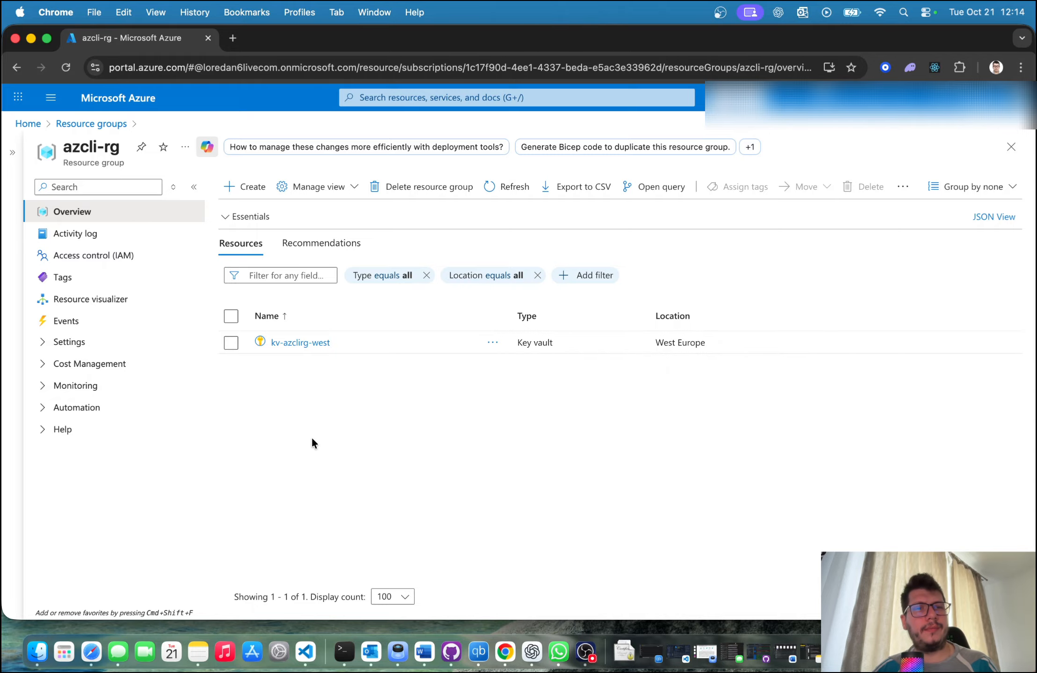
{"action": "left_click", "coordinate": [107, 128]}
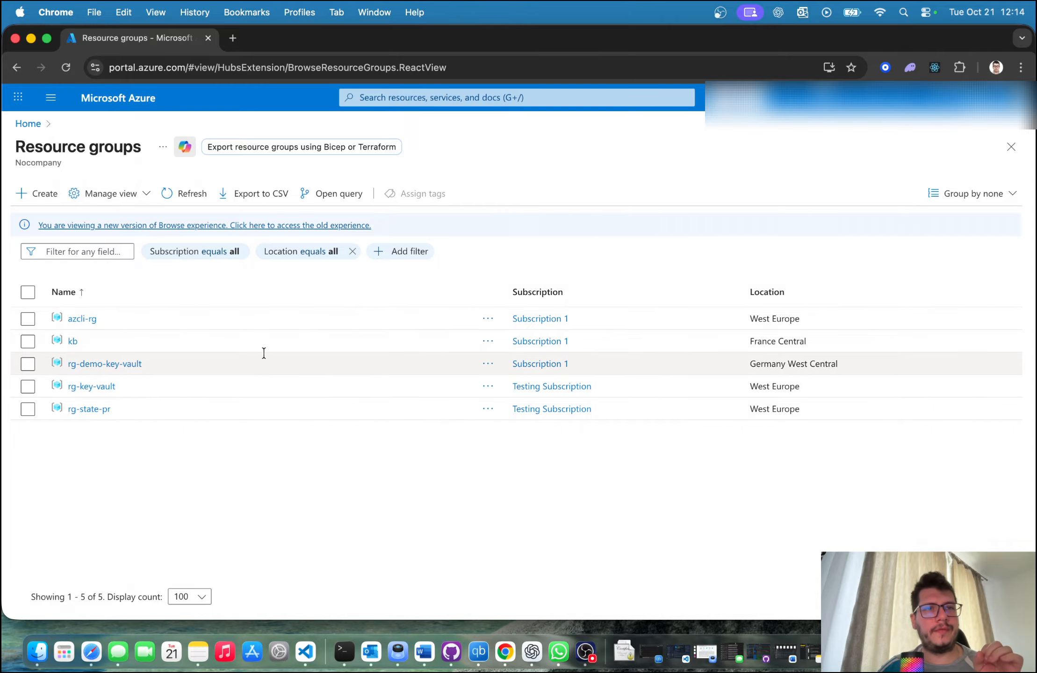
{"action": "left_click", "coordinate": [29, 123]}
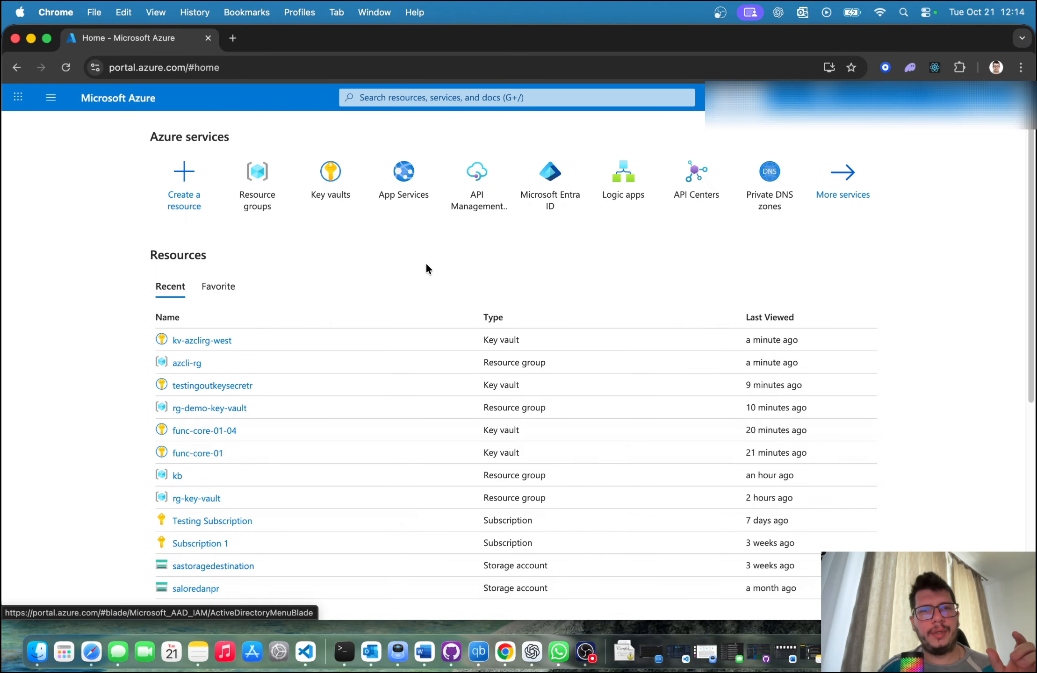
{"action": "left_click", "coordinate": [212, 386]}
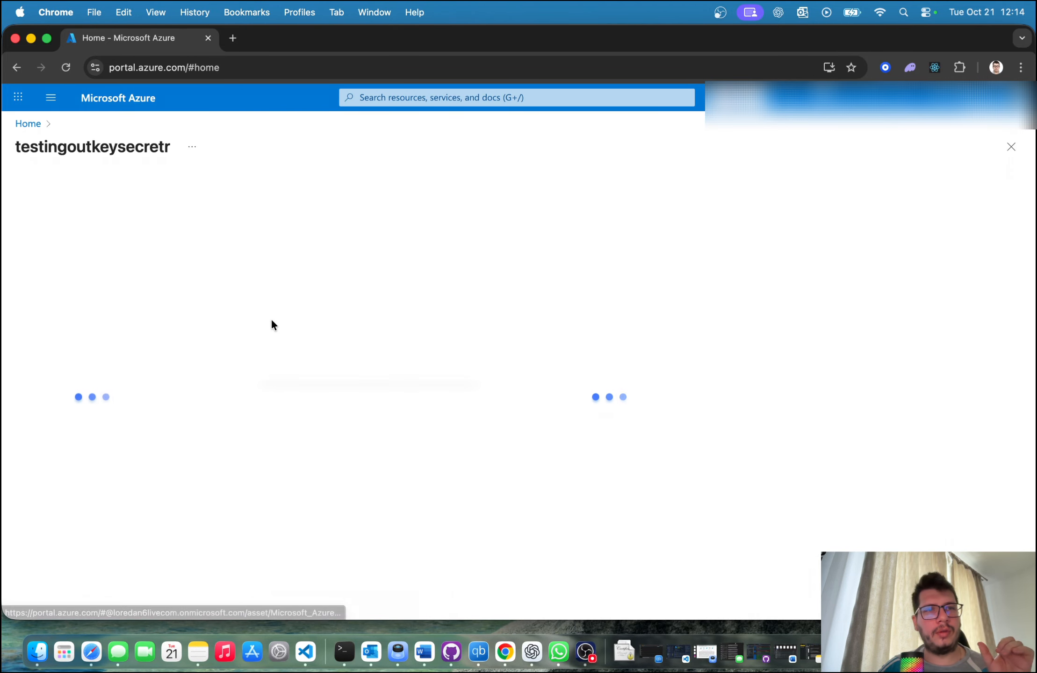
{"action": "left_click", "coordinate": [75, 256]}
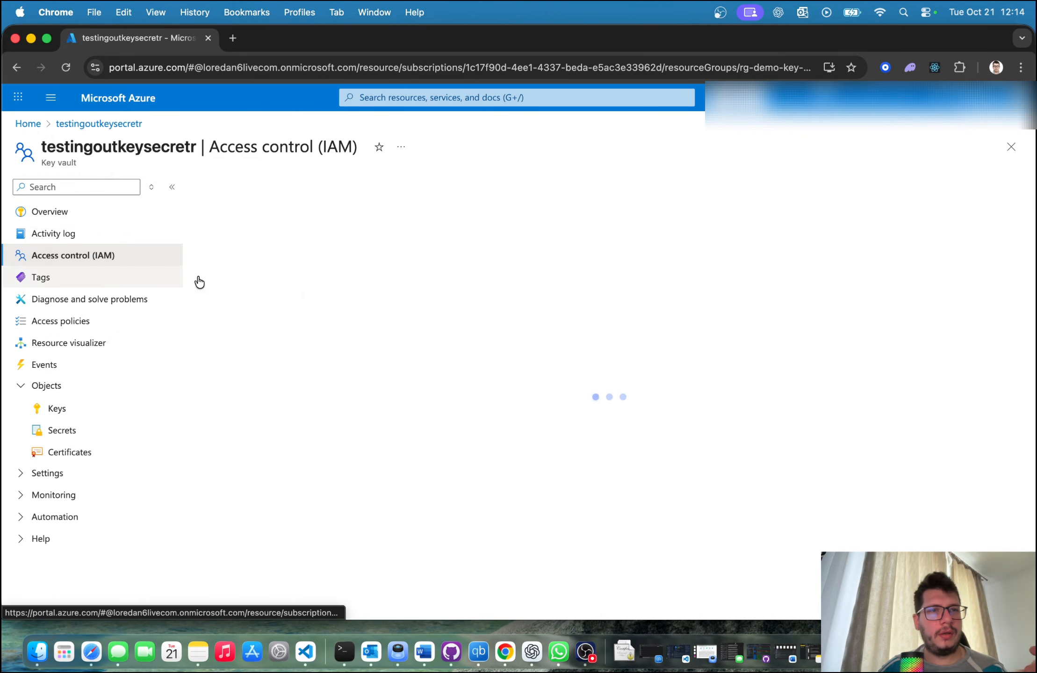
{"action": "left_click", "coordinate": [306, 283]}
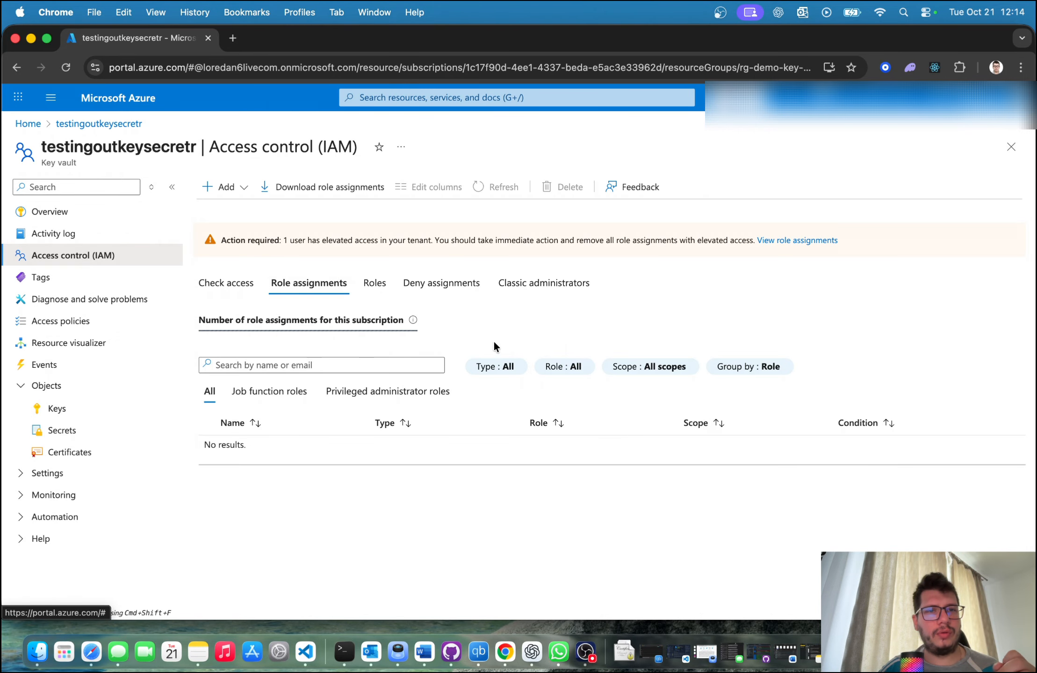
{"action": "left_click", "coordinate": [323, 365]}
{"action": "type", "text": "loredan"}
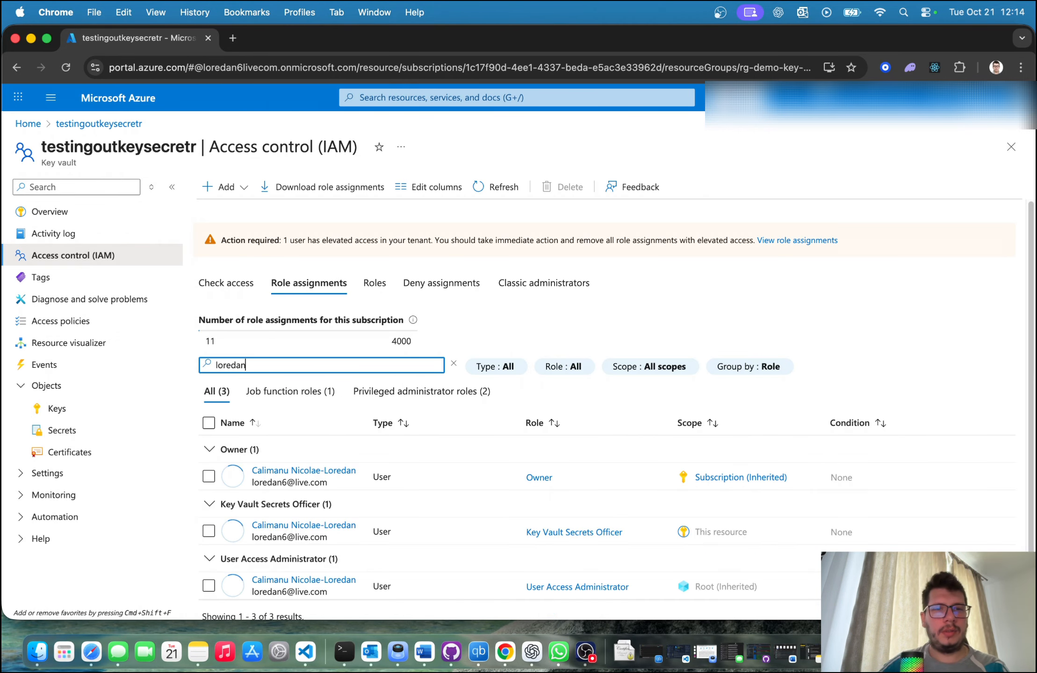
{"action": "scroll", "coordinate": [356, 471], "scroll_direction": "down", "scroll_amount": 2}
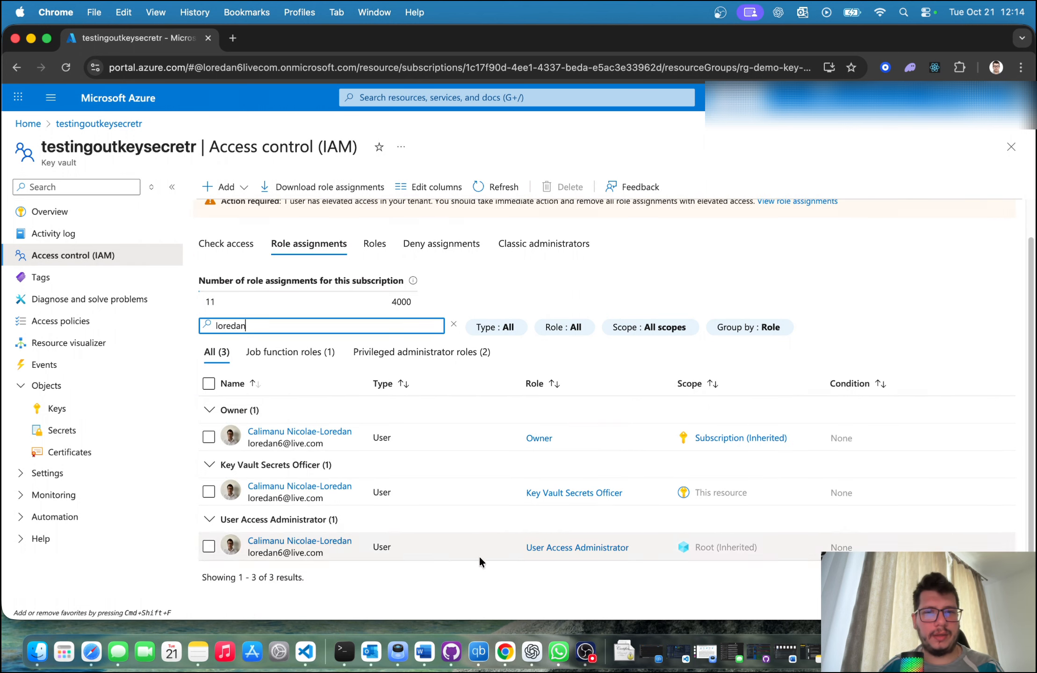
{"action": "left_click", "coordinate": [283, 486]}
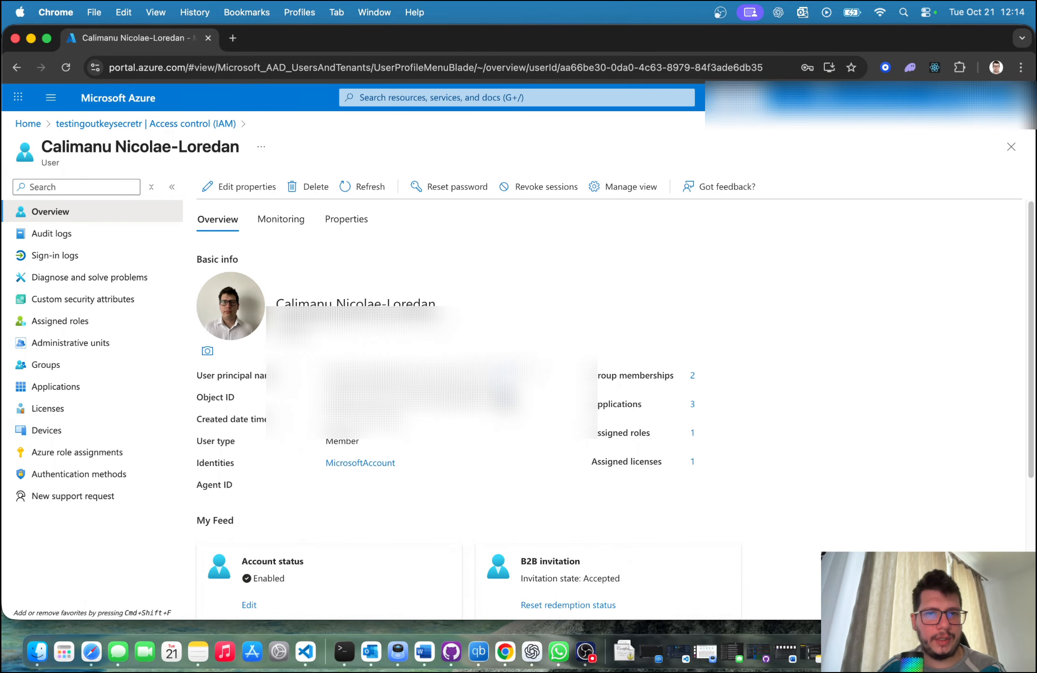
{"action": "left_click", "coordinate": [140, 124]}
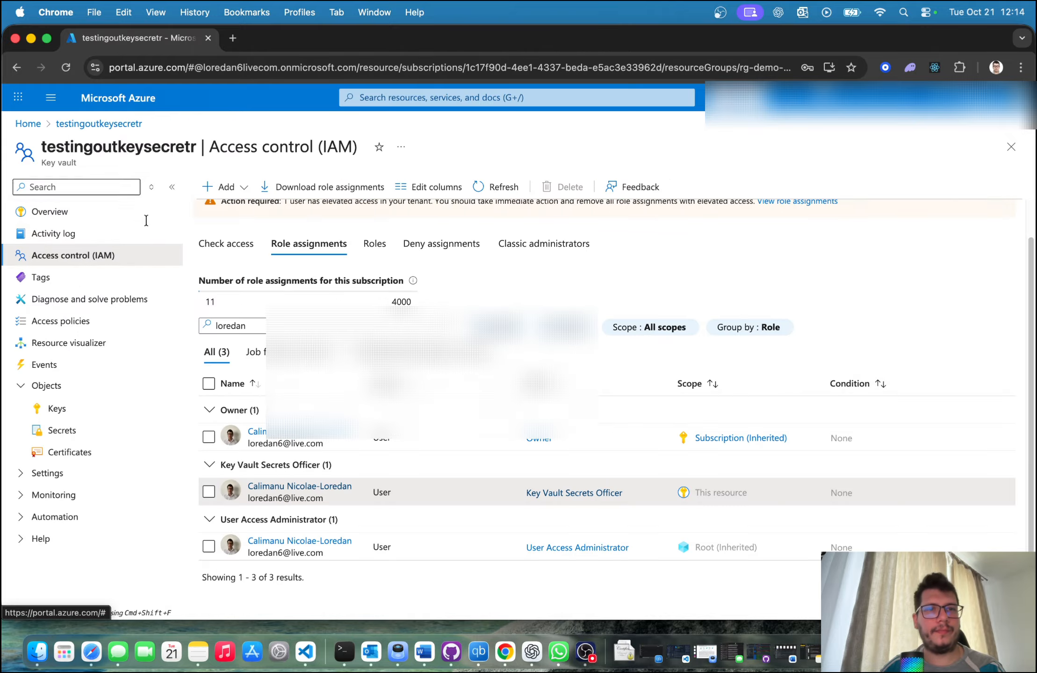
Step: Switch to Terminal and paste the user's object ID as the quoted --assignee value
{"action": "left_click", "coordinate": [344, 651]}
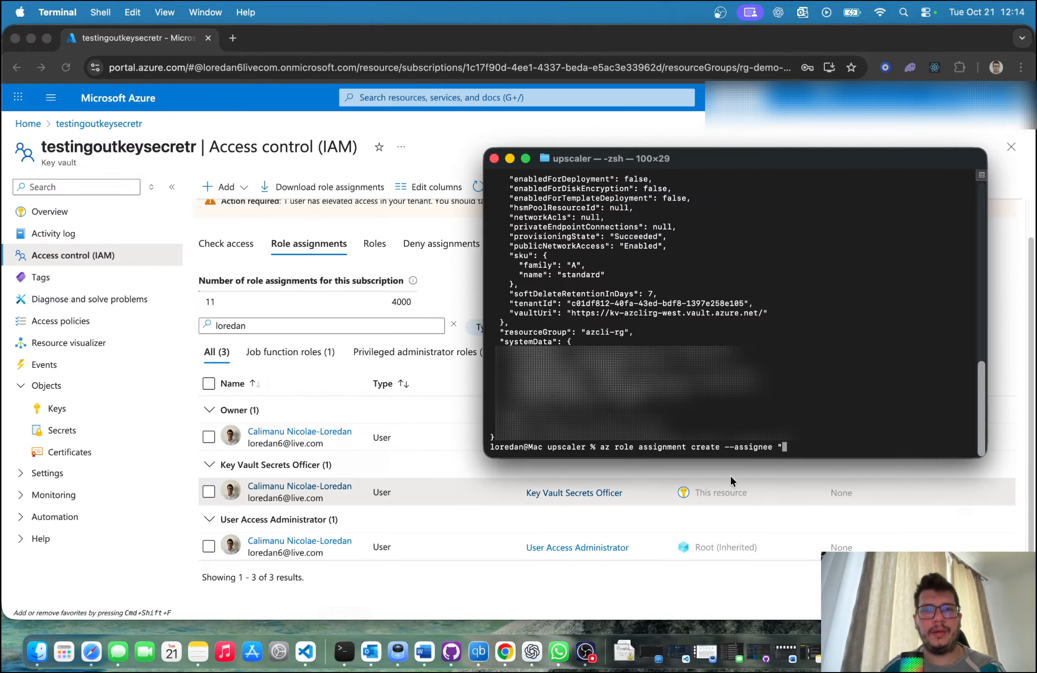
{"action": "right_click", "coordinate": [792, 447]}
{"action": "left_click", "coordinate": [830, 457]}
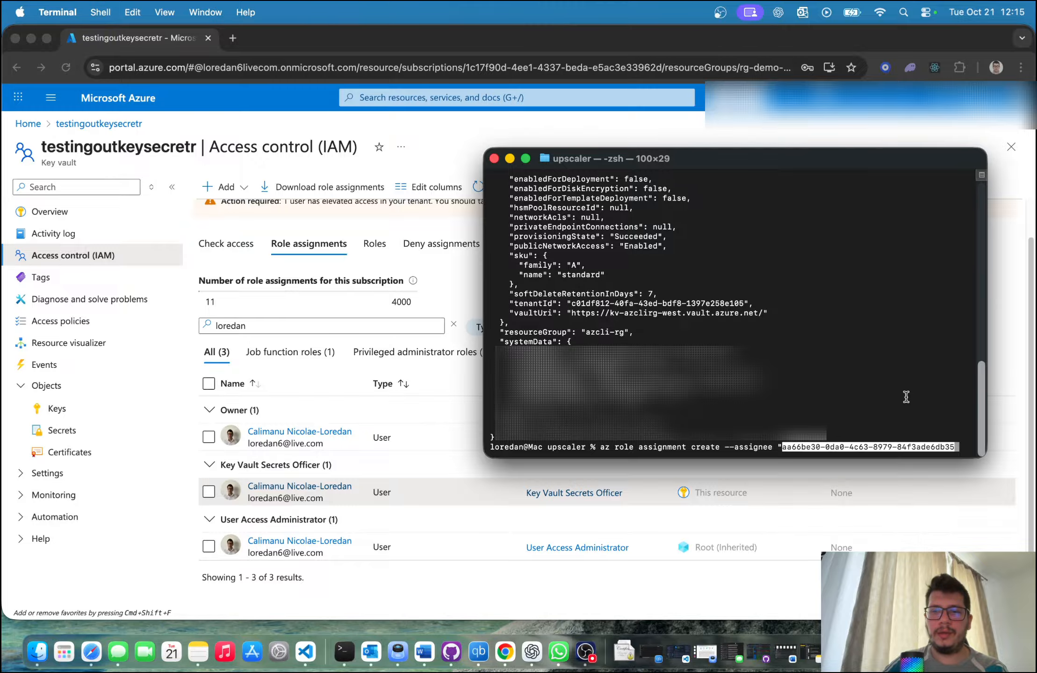
{"action": "type", "text": "\""}
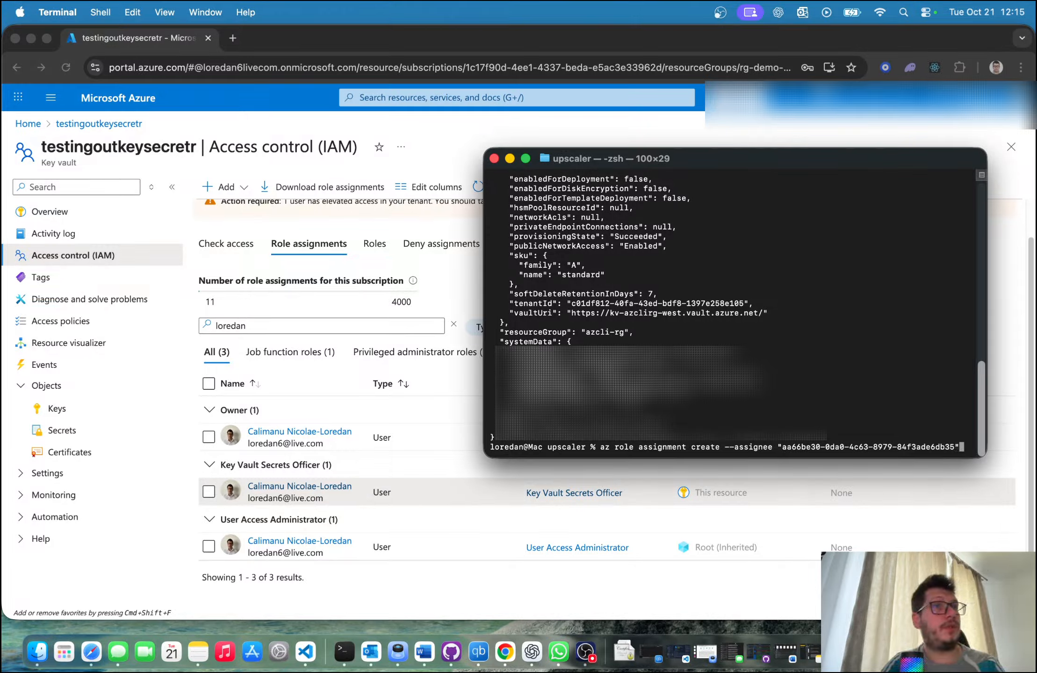
{"action": "type", "text": " --"}
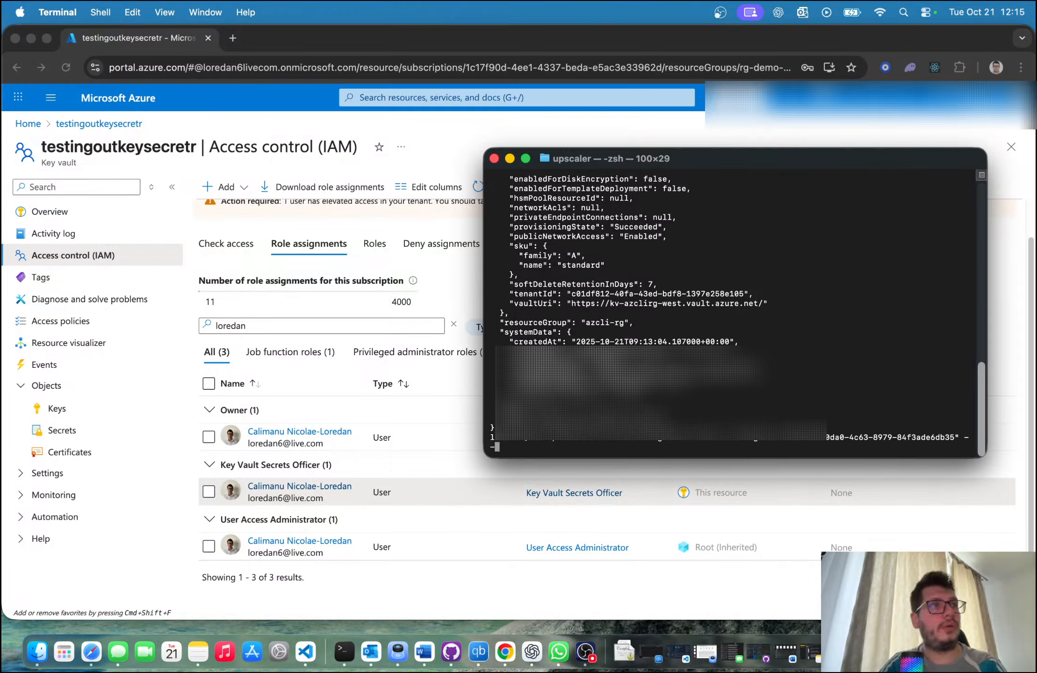
{"action": "type", "text": "role \"K"}
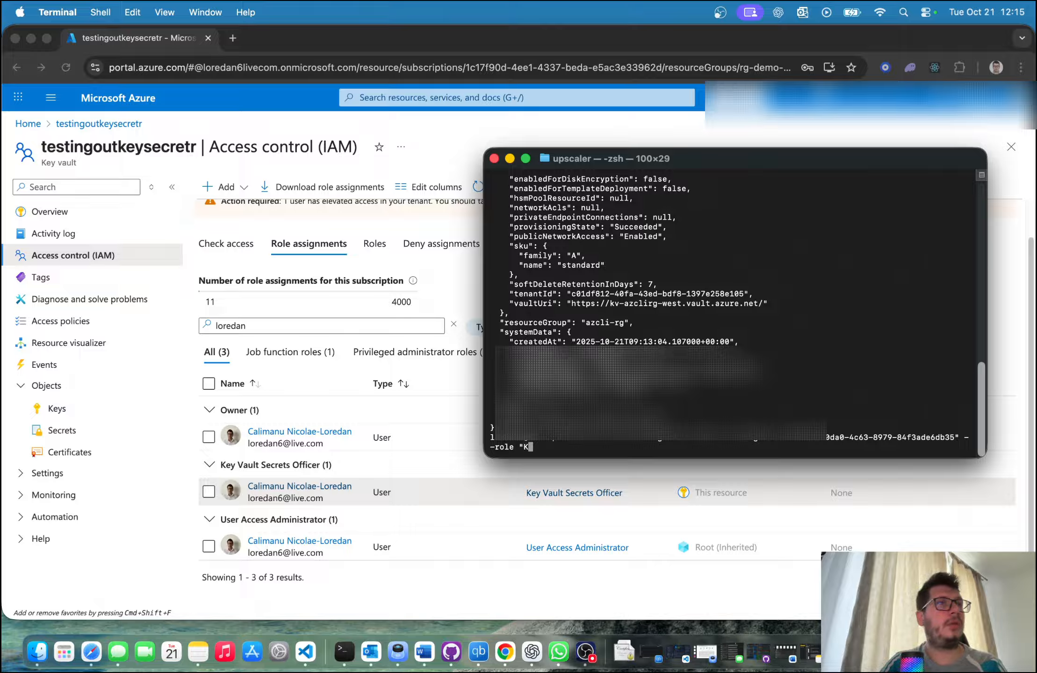
{"action": "type", "text": "ey vault S"}
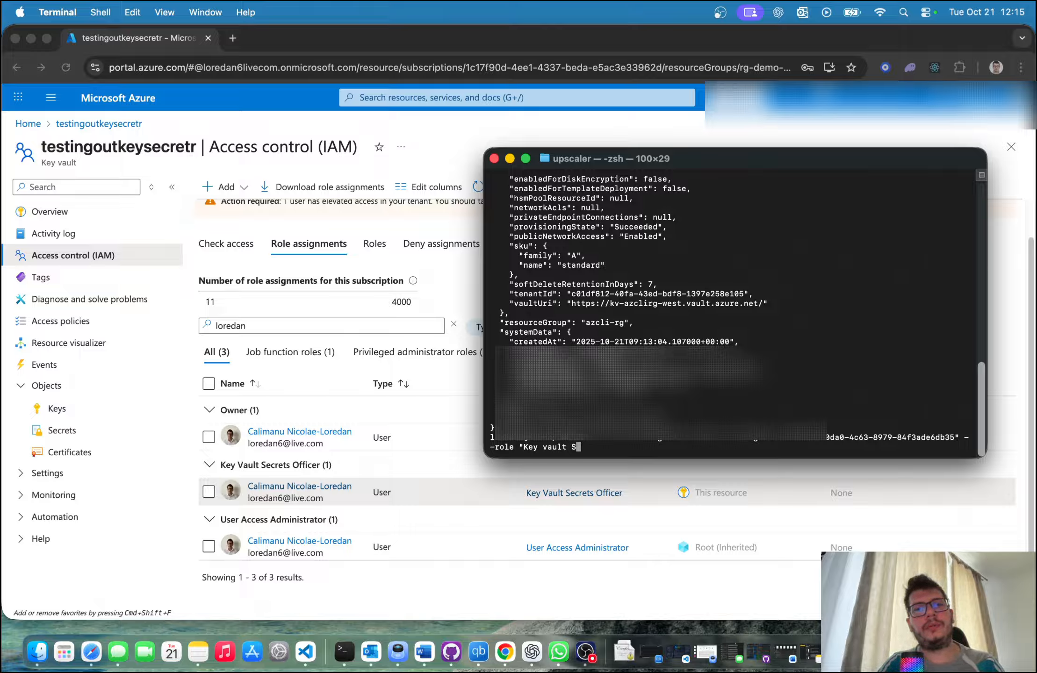
Step: Add the --role option with the value "Key Vault Secrets Officer" to the role assignment command
{"action": "key", "text": "BackSpace"}
{"action": "key", "text": "BackSpace"}
{"action": "key", "text": "BackSpace"}
{"action": "key", "text": "BackSpace"}
{"action": "key", "text": "BackSpace"}
{"action": "key", "text": "BackSpace"}
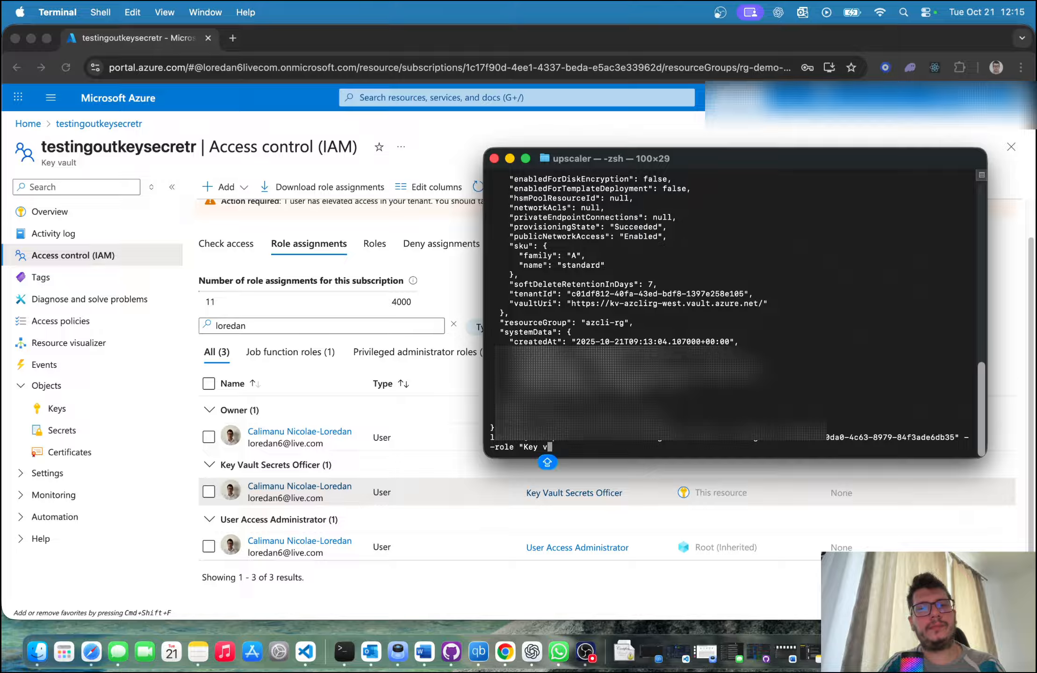
{"action": "key", "text": "BackSpace"}
{"action": "type", "text": "Vault Se"}
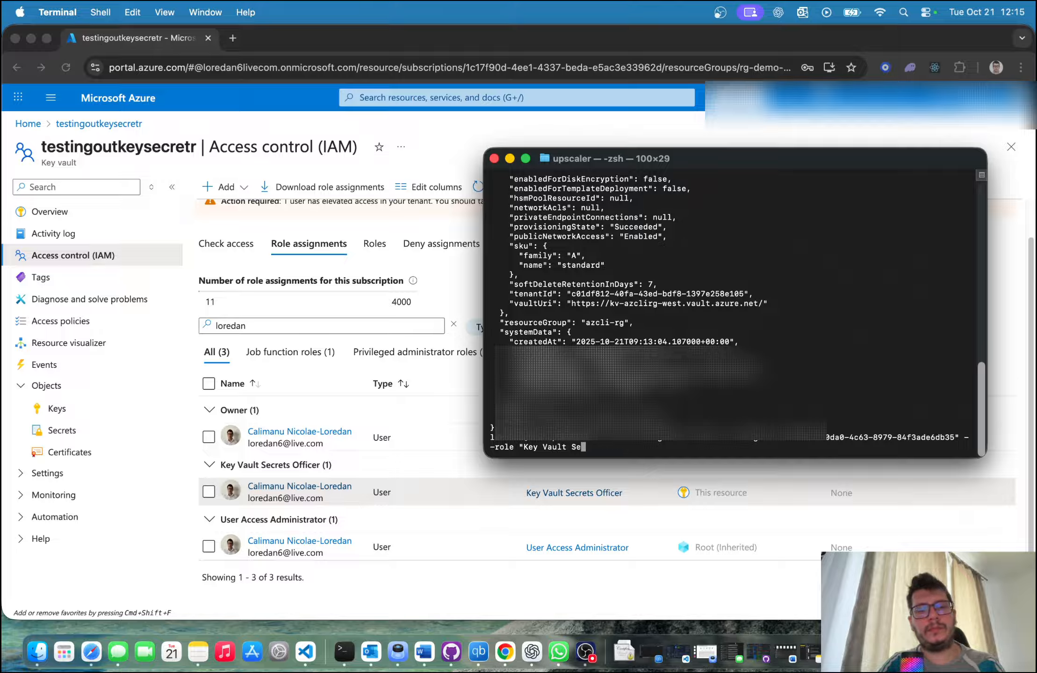
{"action": "type", "text": "crets Officer"}
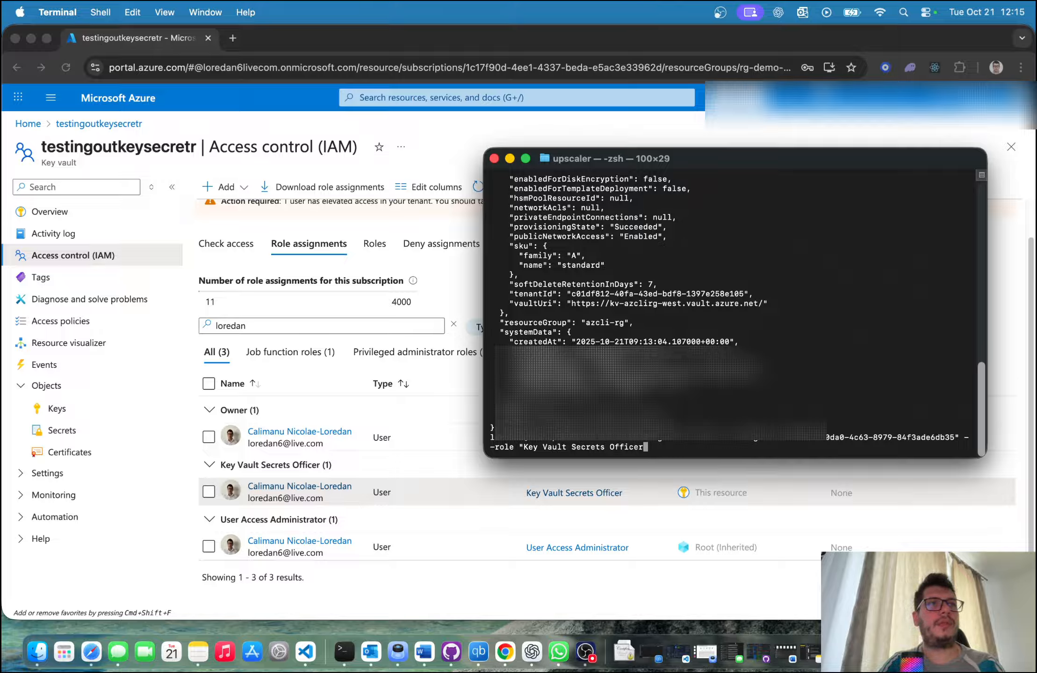
{"action": "type", "text": "\""}
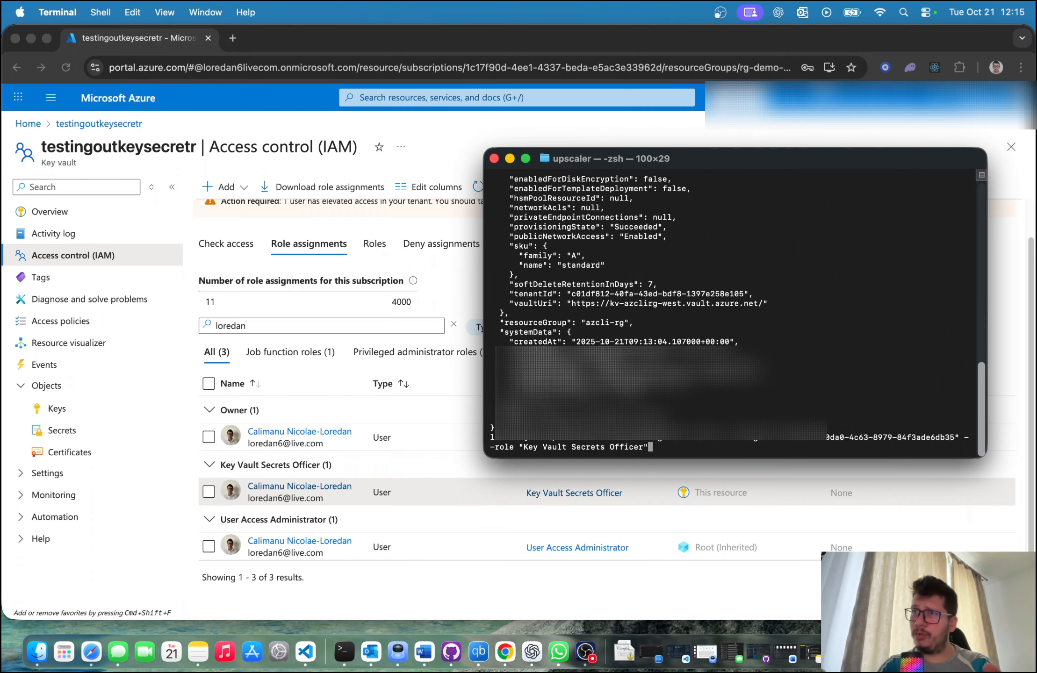
{"action": "type", "text": " --"}
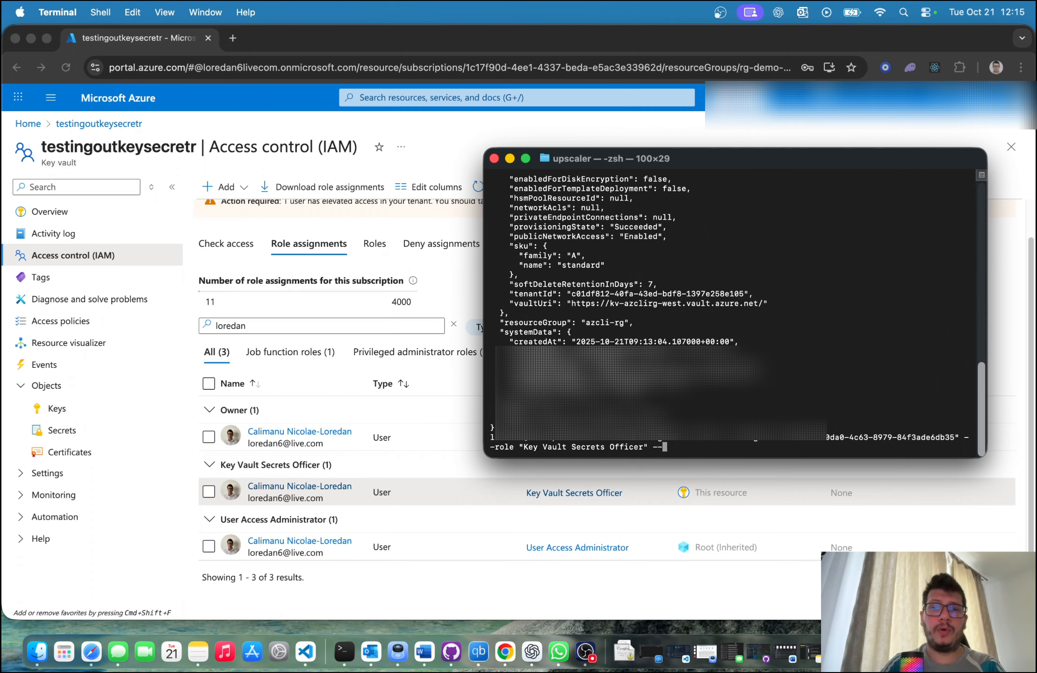
{"action": "type", "text": "sc"}
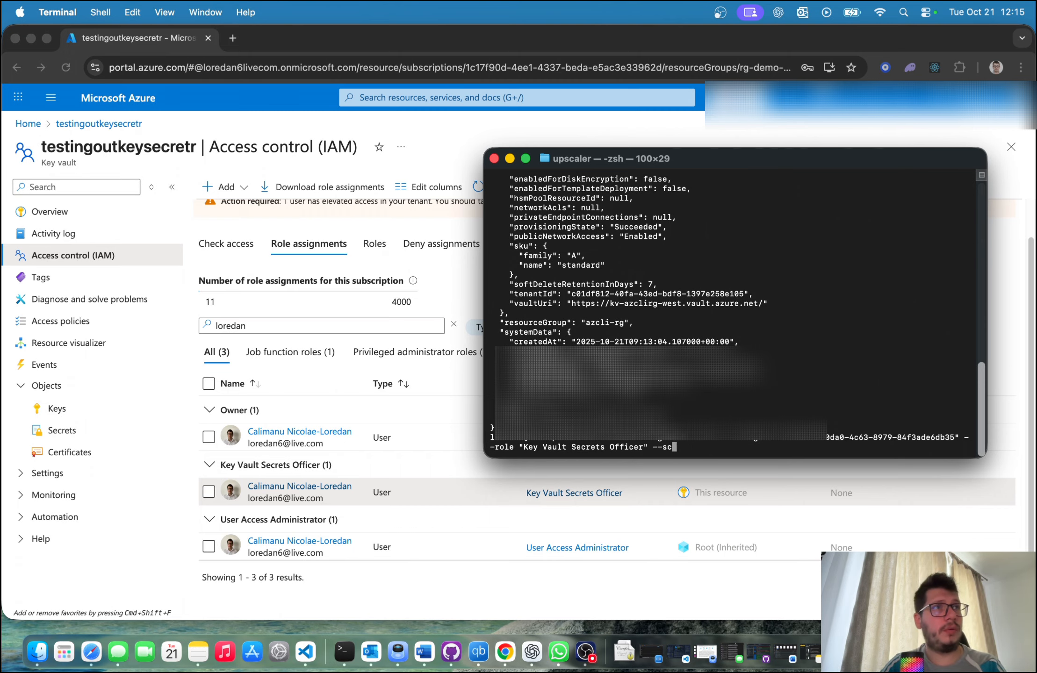
{"action": "type", "text": "rope \""}
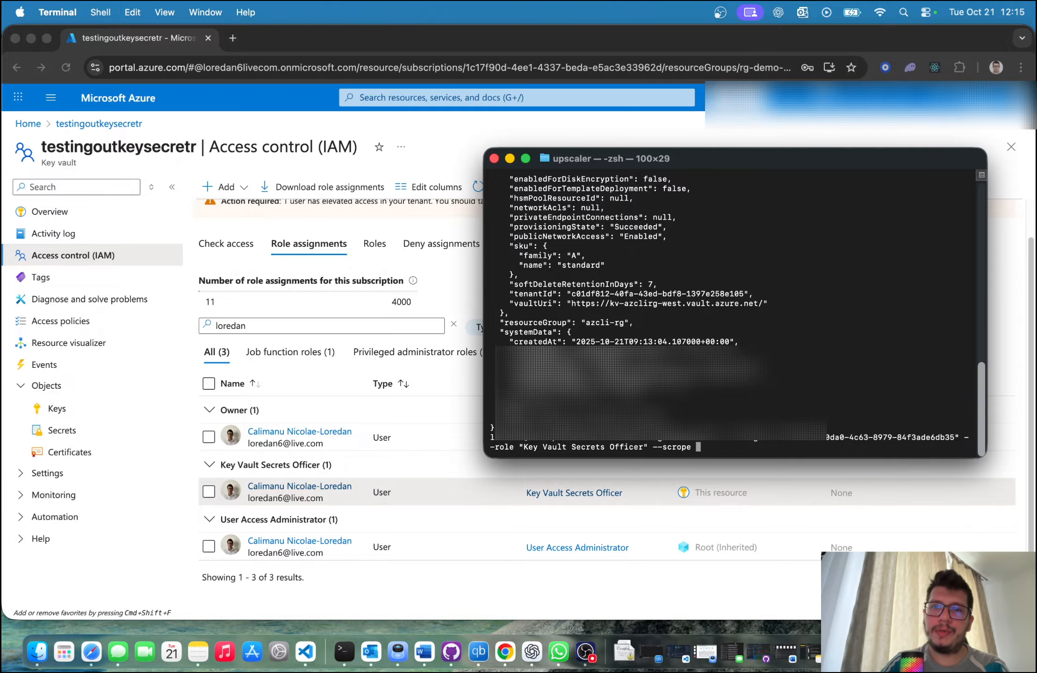
Step: Add the --scope option with an opening quotation mark to the role assignment command
{"action": "key", "text": "Left"}
{"action": "key", "text": "Left"}
{"action": "key", "text": "Left"}
{"action": "key", "text": "Left"}
{"action": "key", "text": "Left"}
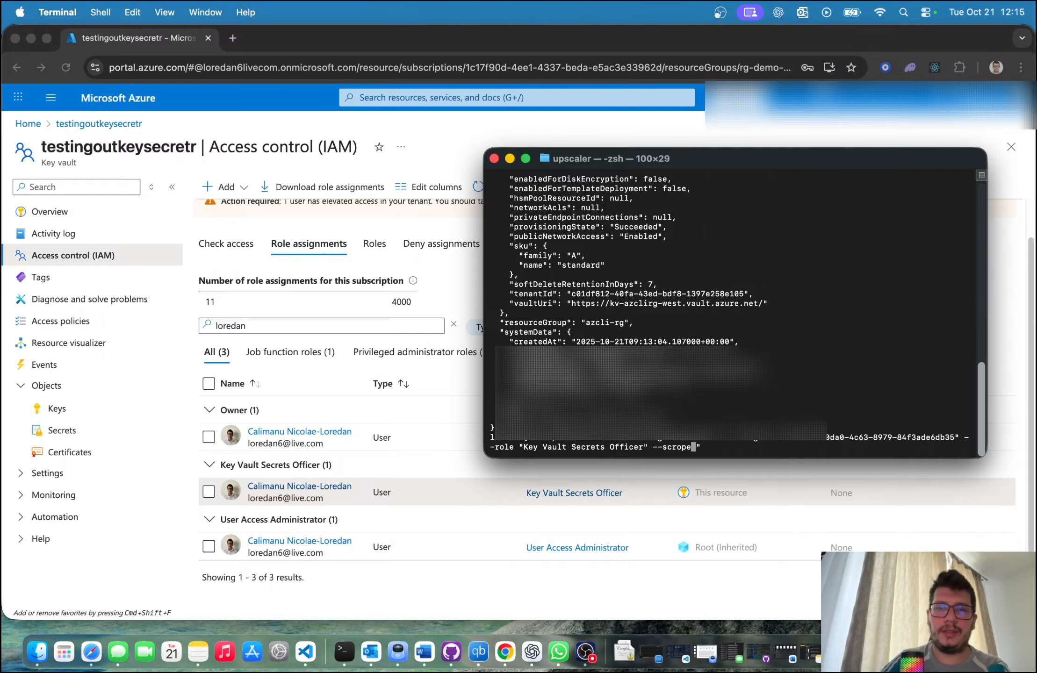
{"action": "key", "text": "BackSpace"}
{"action": "key", "text": "Right"}
{"action": "key", "text": "Right"}
{"action": "key", "text": "Right"}
{"action": "key", "text": "Right"}
{"action": "key", "text": "Right"}
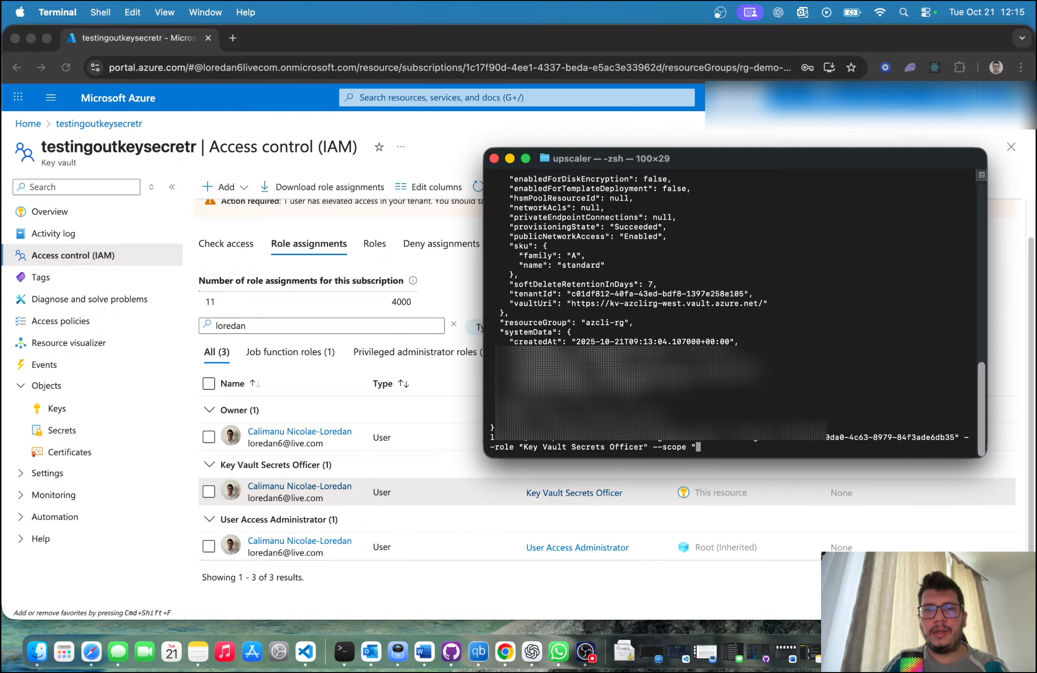
Step: Switch to Chrome, open the kv-azclirg-west key vault's JSON view from the portal home and copy its resource ID
{"action": "left_click", "coordinate": [95, 143]}
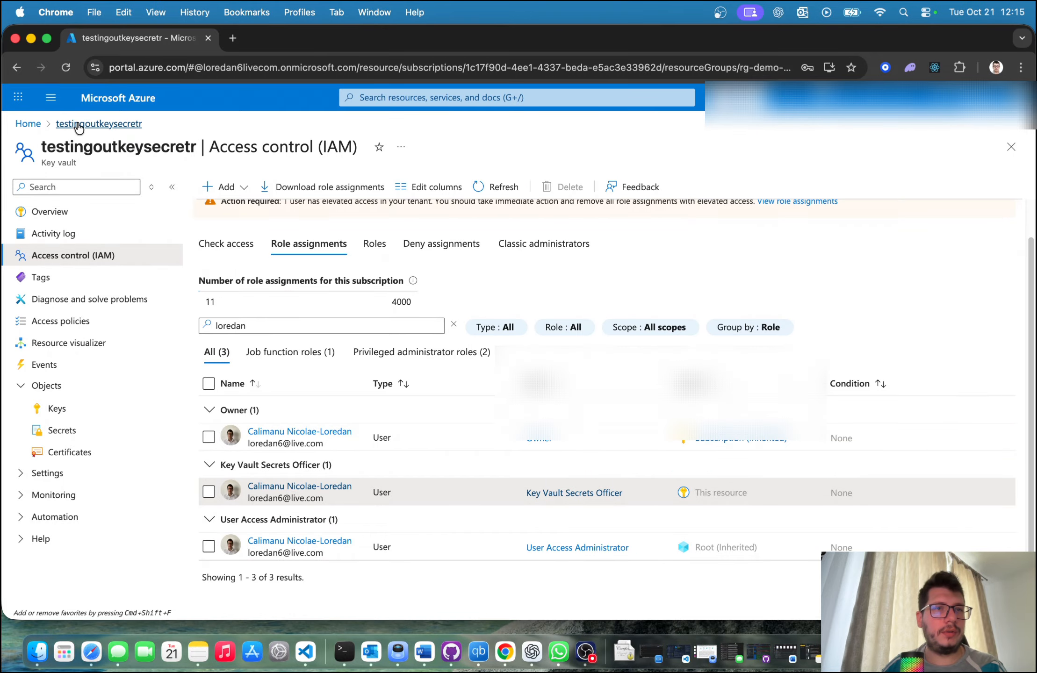
{"action": "left_click", "coordinate": [43, 126]}
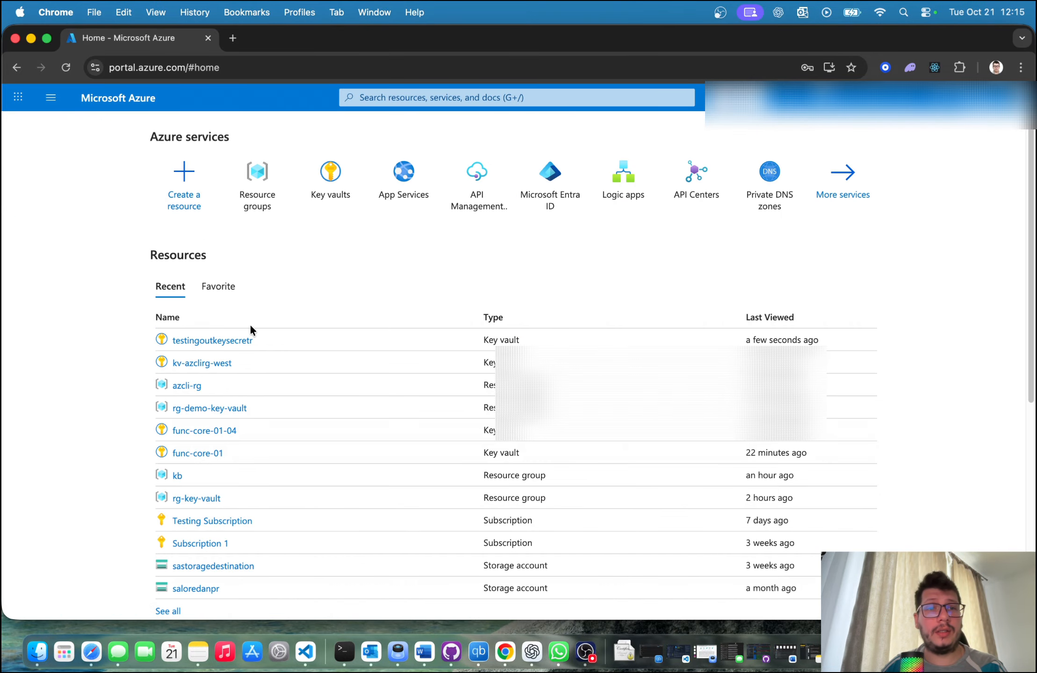
{"action": "left_click", "coordinate": [222, 365]}
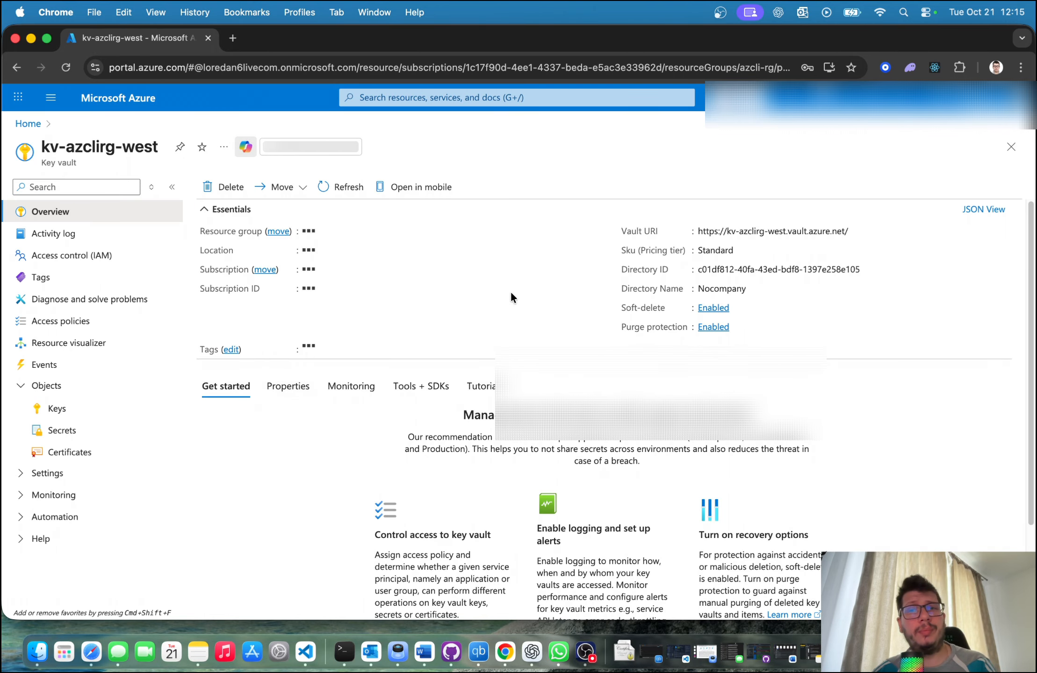
{"action": "left_click", "coordinate": [974, 212]}
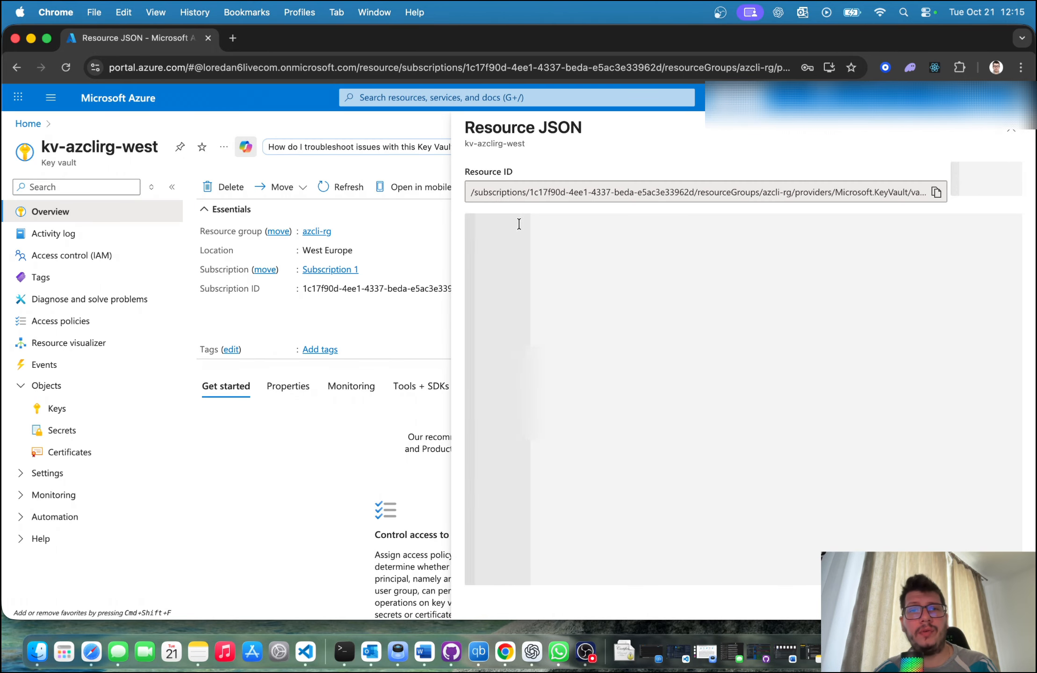
{"action": "left_click", "coordinate": [923, 192]}
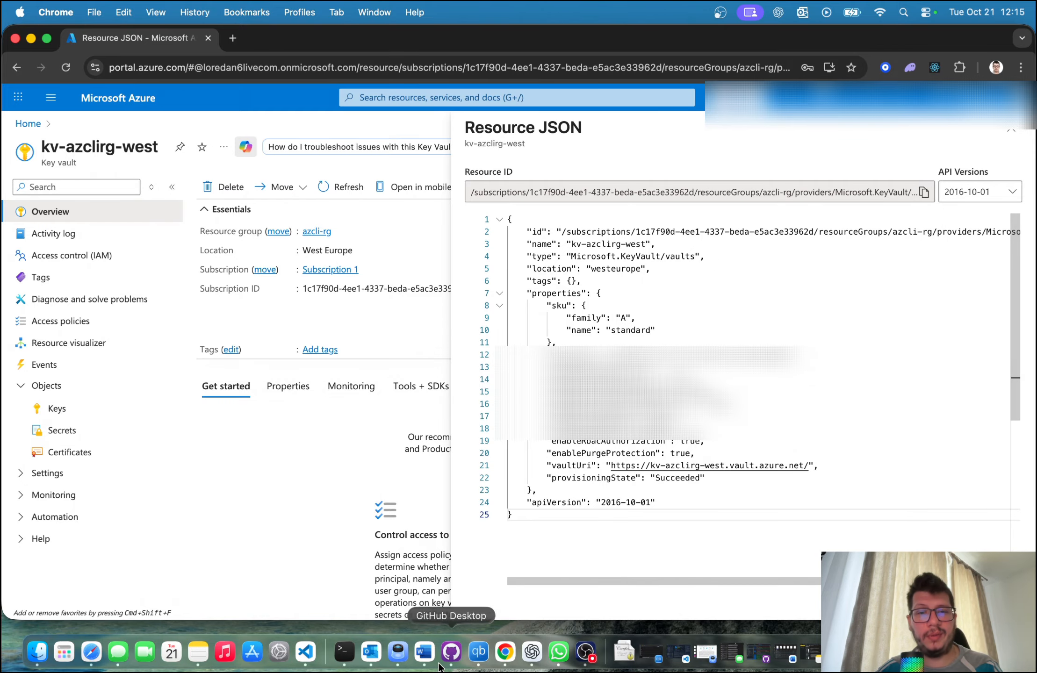
Step: Switch to Terminal, paste the copied resource ID as the quoted --scope value and run the role assignment command
{"action": "left_click", "coordinate": [343, 651]}
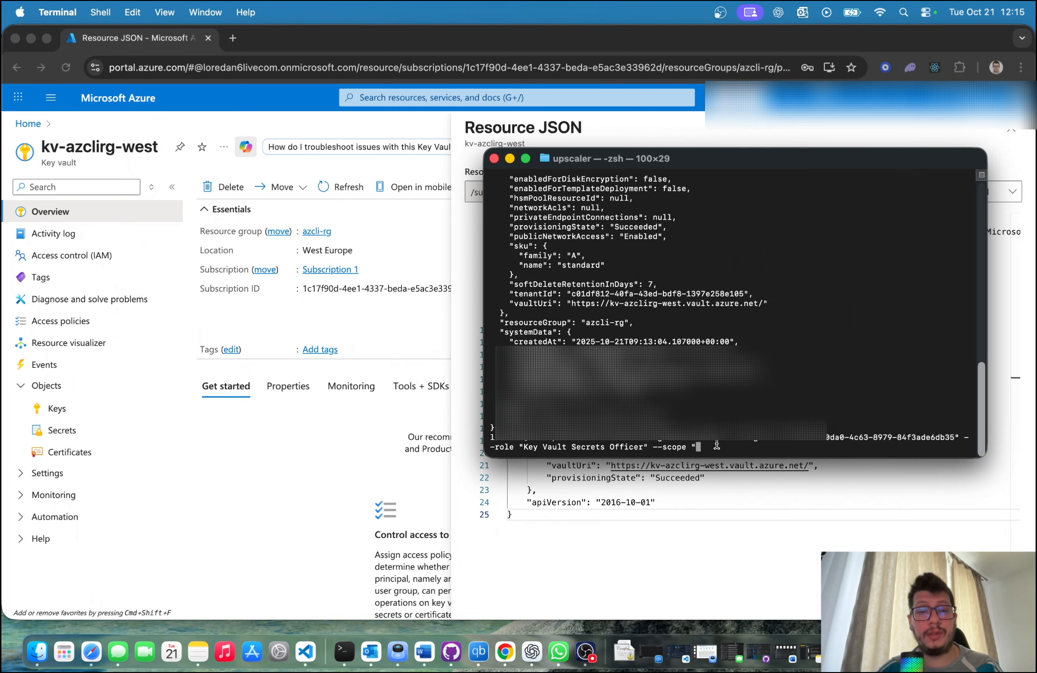
{"action": "key", "text": "super+v"}
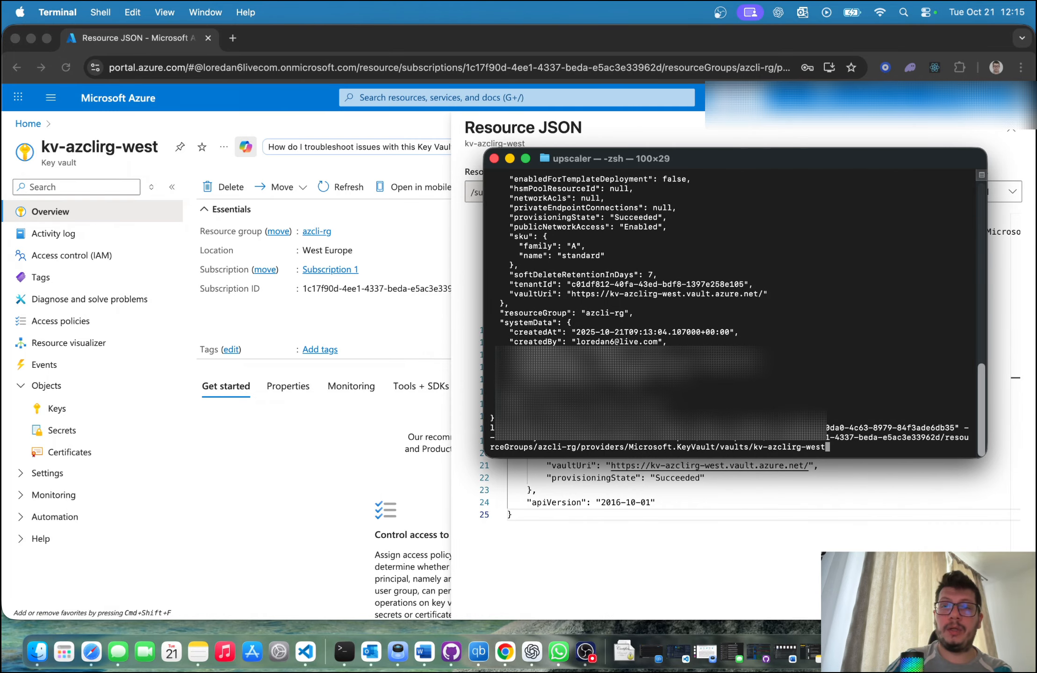
{"action": "type", "text": "\""}
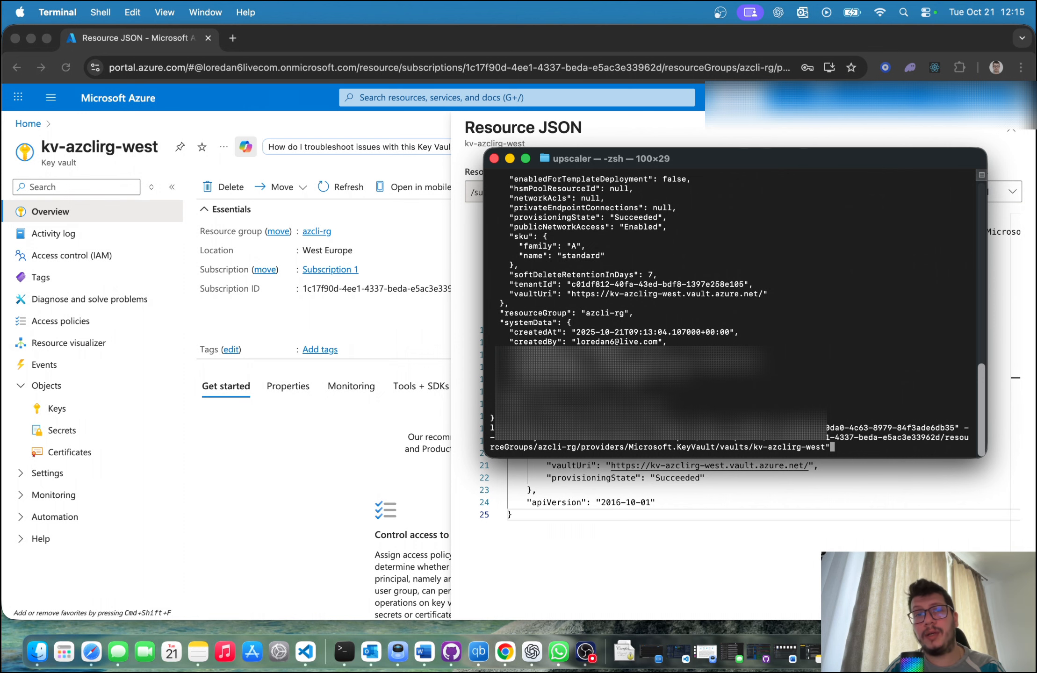
{"action": "key", "text": "Return"}
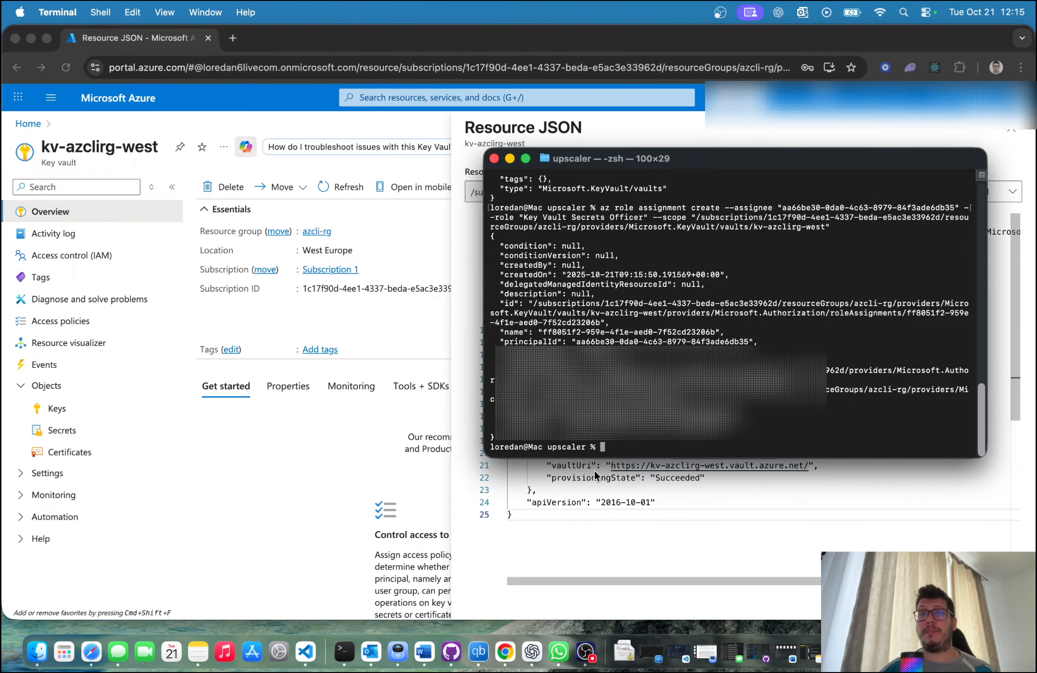
Step: Switch to Chrome and check access to the secrets and keys of the kv-azclirg-west key vault
{"action": "left_click", "coordinate": [255, 491]}
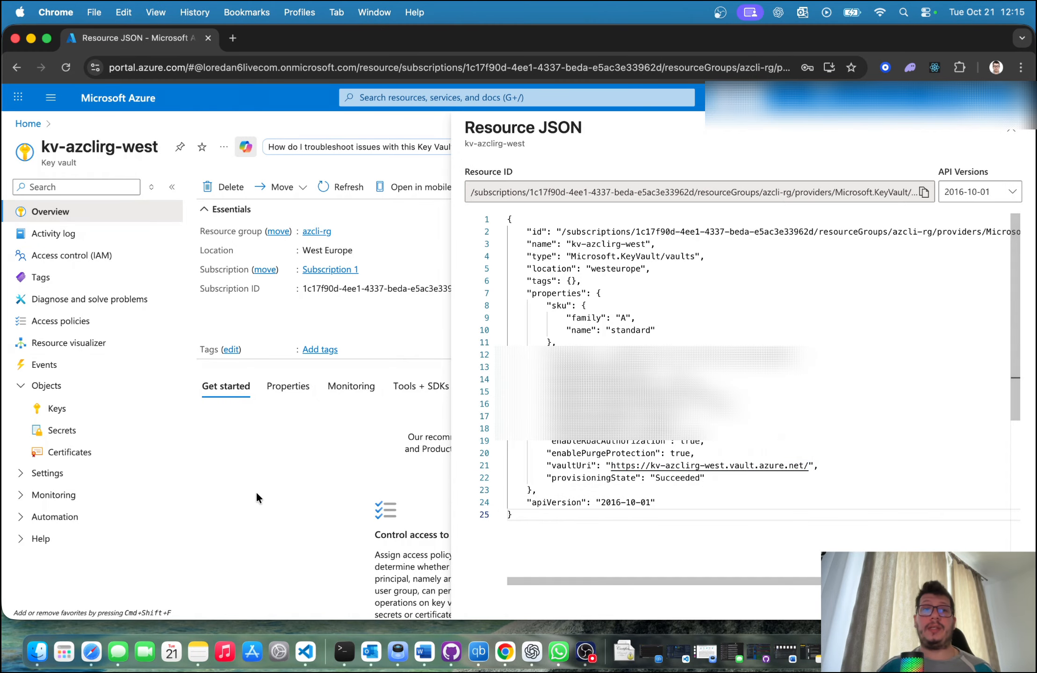
{"action": "left_click", "coordinate": [74, 431]}
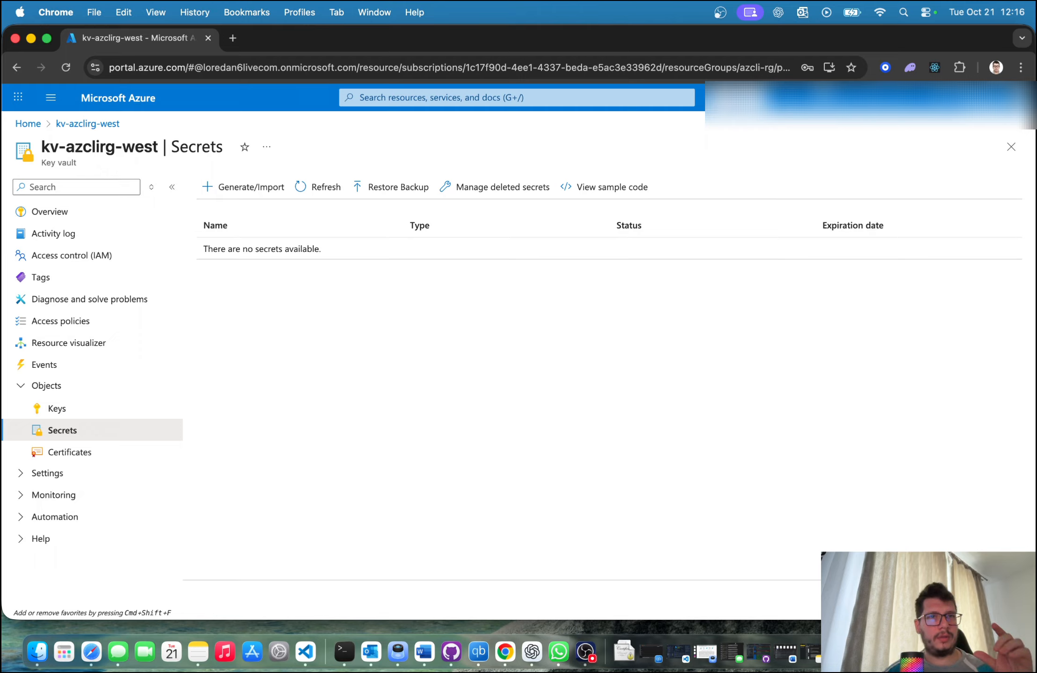
{"action": "left_click", "coordinate": [65, 408]}
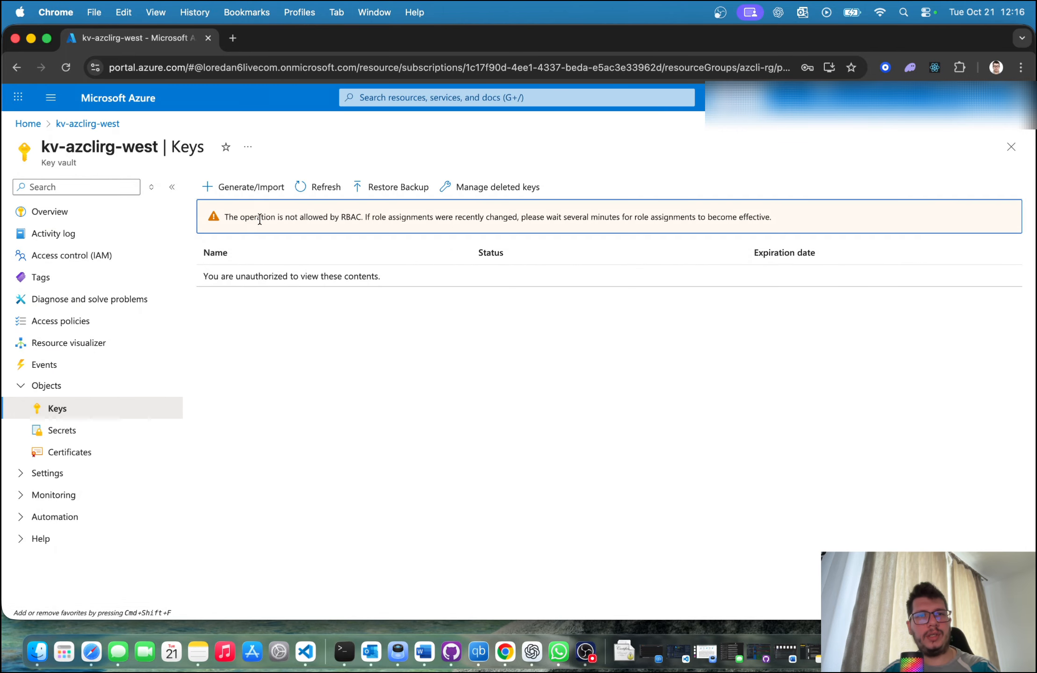
{"action": "left_click_drag", "start_coordinate": [260, 219], "coordinate": [396, 228]}
{"action": "left_click", "coordinate": [367, 219]}
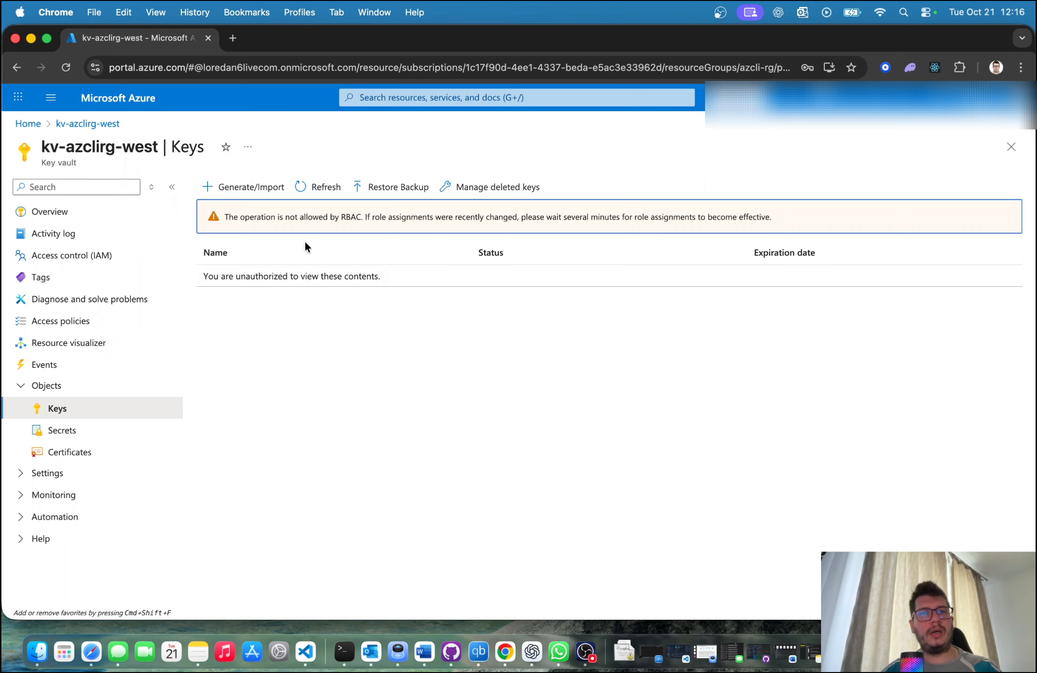
{"action": "left_click", "coordinate": [95, 436]}
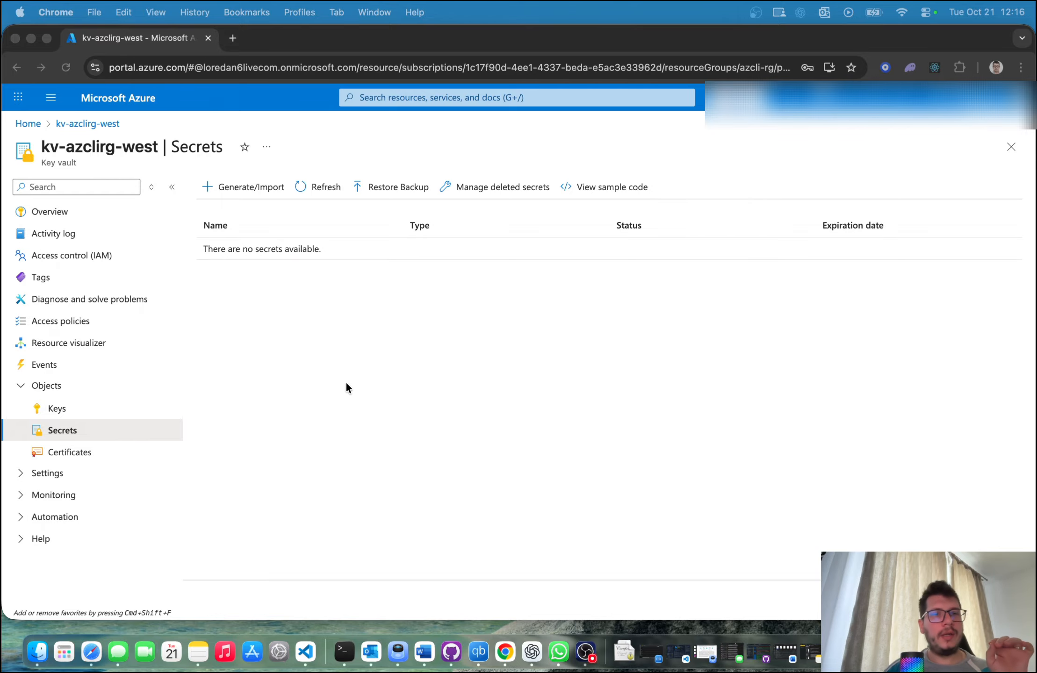
Step: Switch to Terminal and start the command az keyvault secret set with the --vault-name option
{"action": "left_click", "coordinate": [344, 651]}
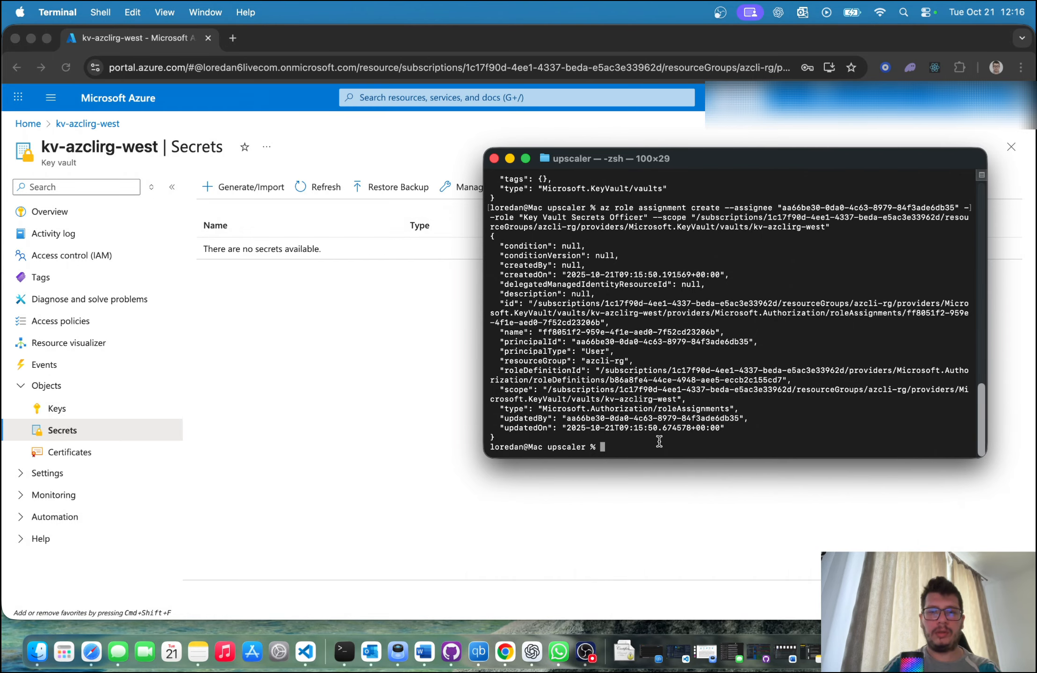
{"action": "type", "text": "az "}
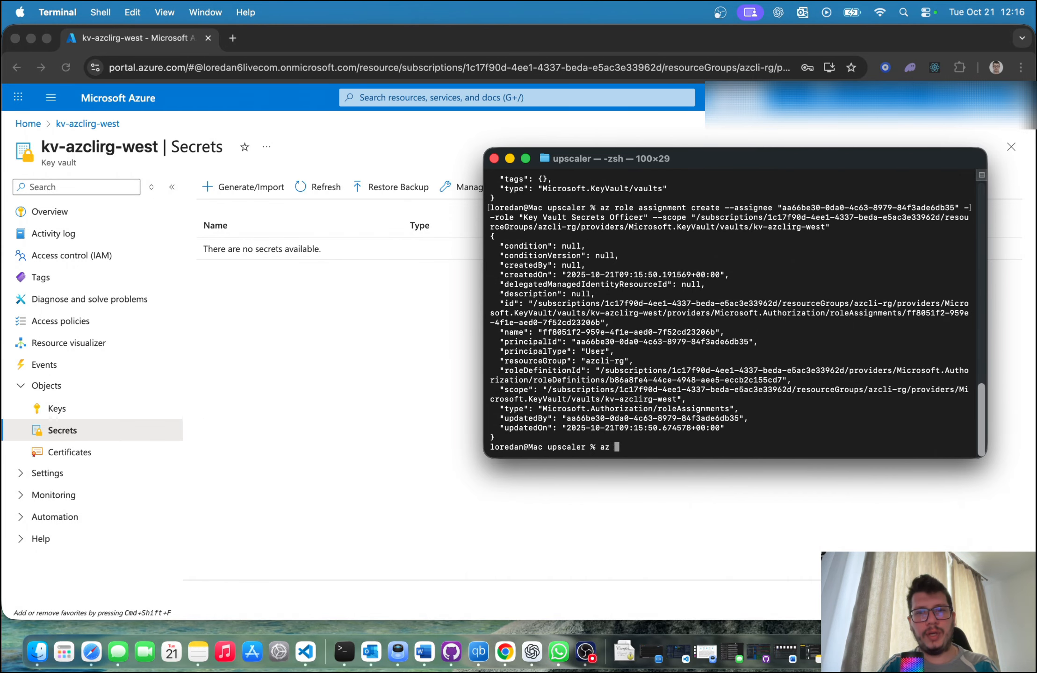
{"action": "type", "text": "kev"}
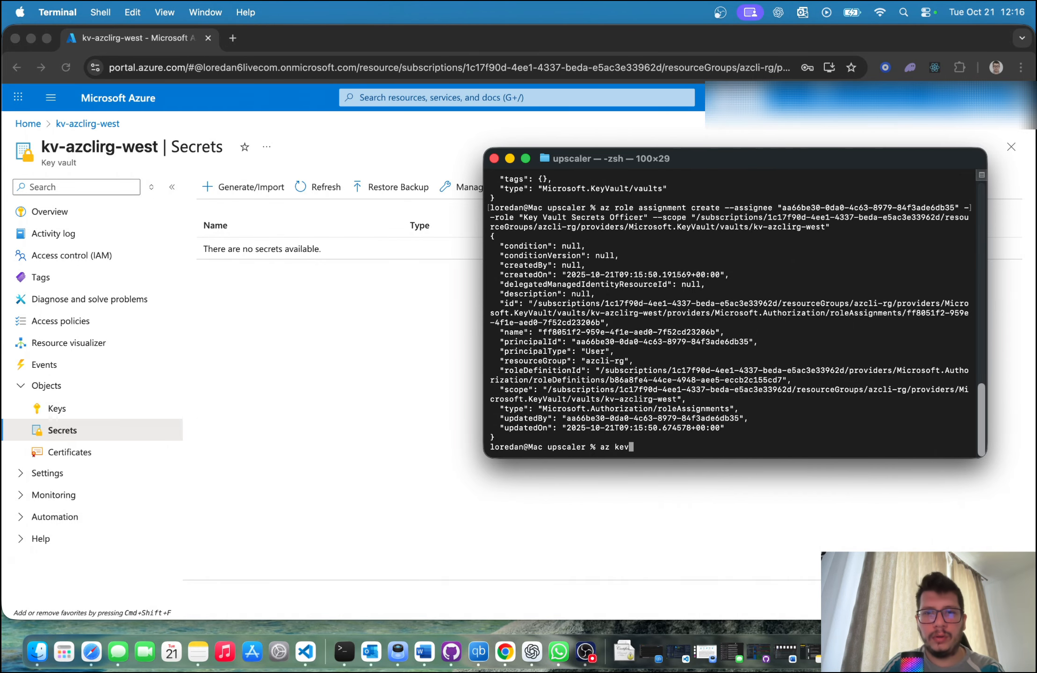
{"action": "key", "text": "BackSpace"}
{"action": "type", "text": "yvault "}
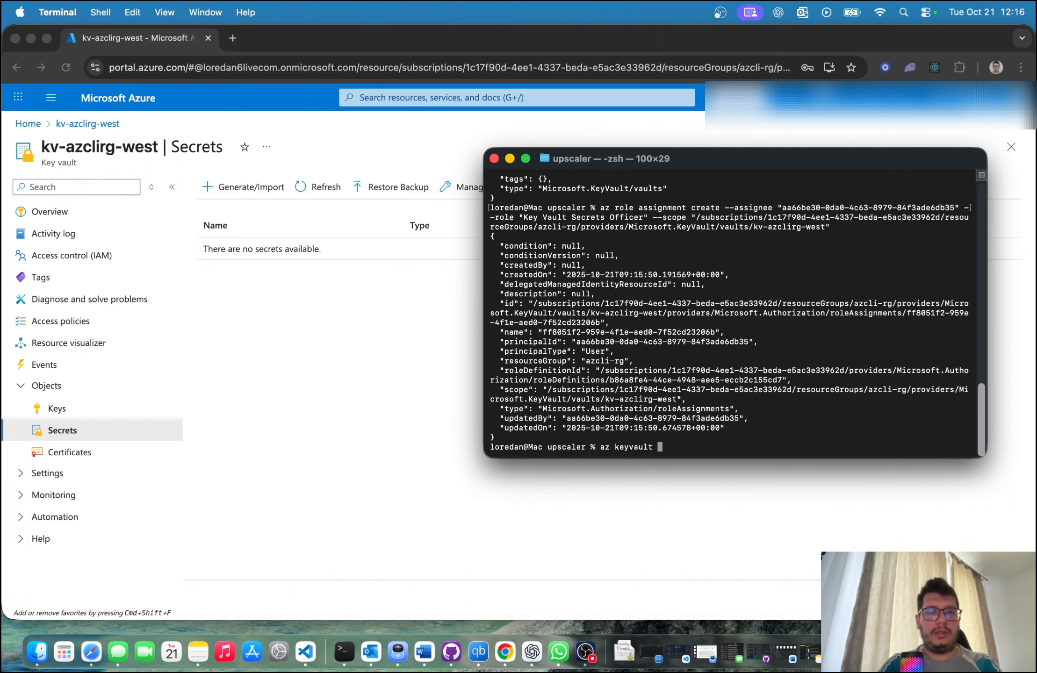
{"action": "type", "text": "secret set "}
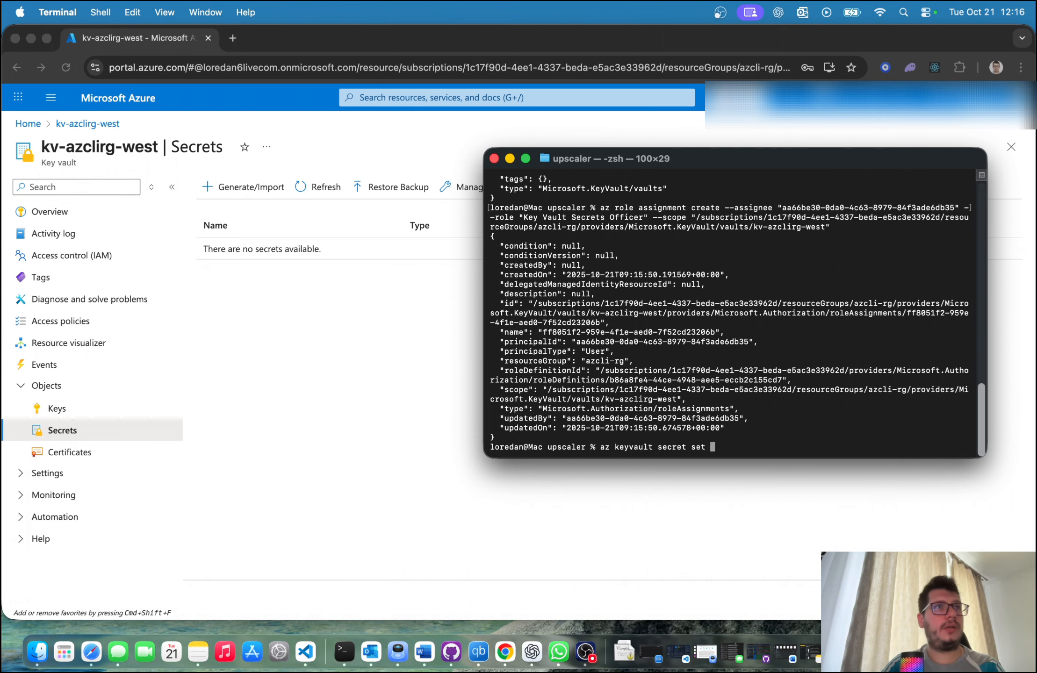
{"action": "type", "text": "--"}
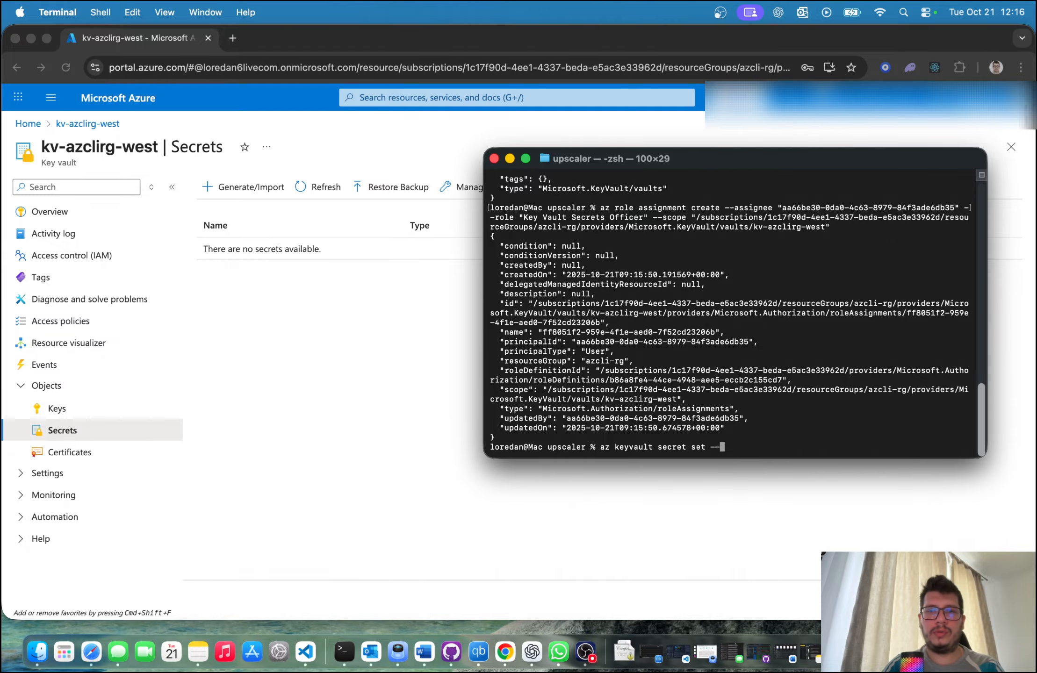
{"action": "type", "text": "vault-name"}
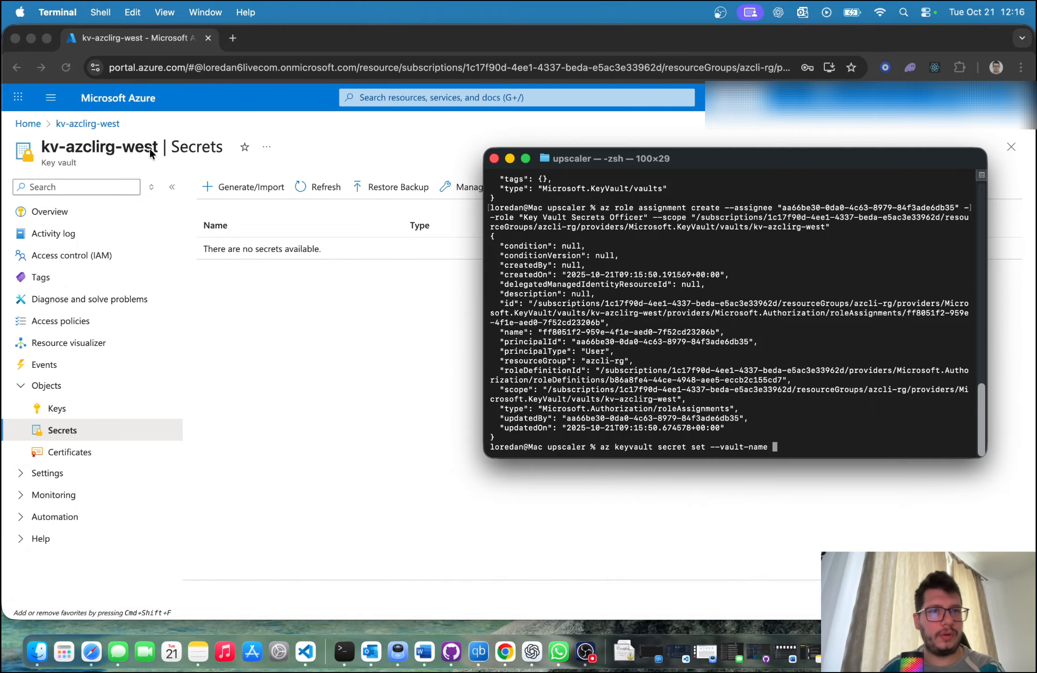
Step: Copy the vault name from the portal page in Chrome and paste "kv-azclirg-west" as the --vault-name value in Terminal
{"action": "left_click_drag", "start_coordinate": [158, 149], "coordinate": [43, 148]}
{"action": "key", "text": "super+c"}
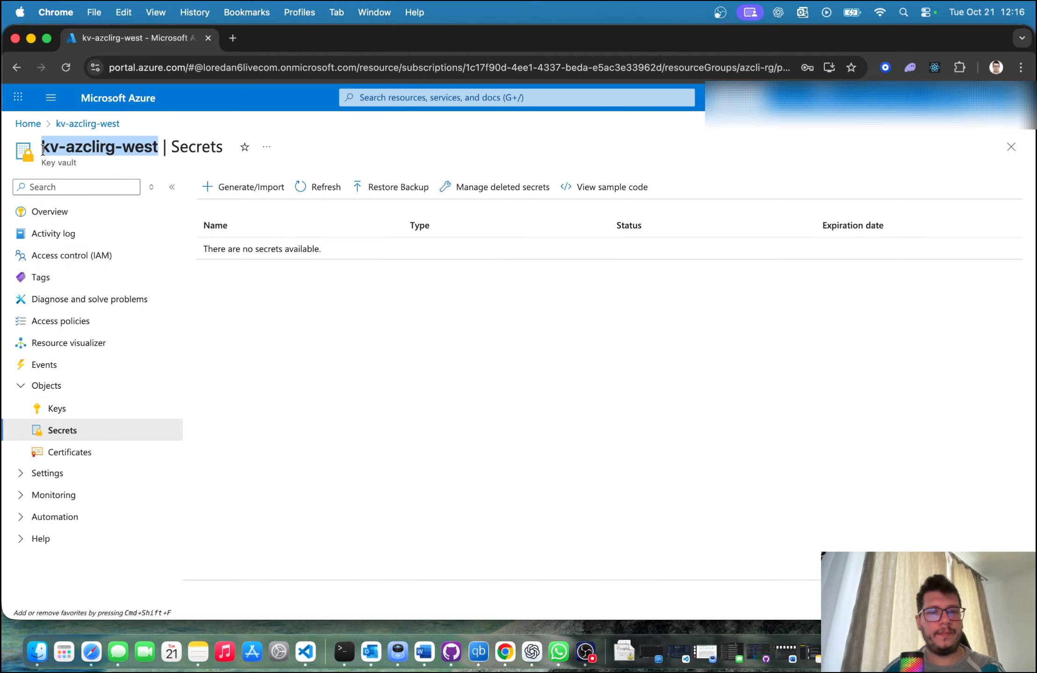
{"action": "left_click", "coordinate": [344, 651]}
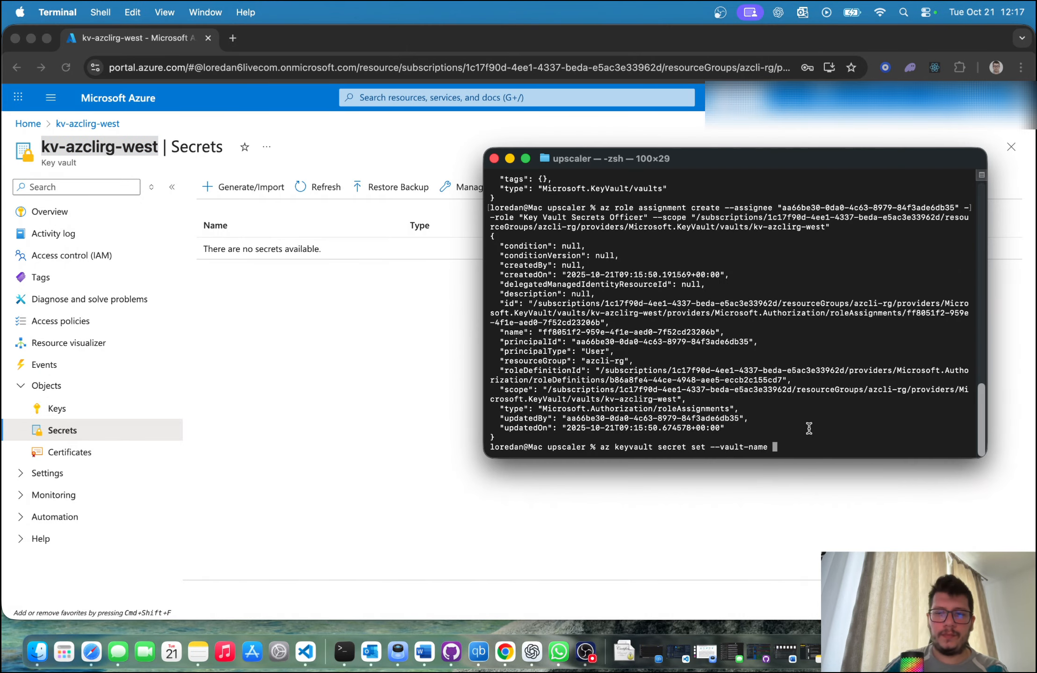
{"action": "type", "text": "\""}
{"action": "key", "text": "super+v"}
{"action": "type", "text": "\""}
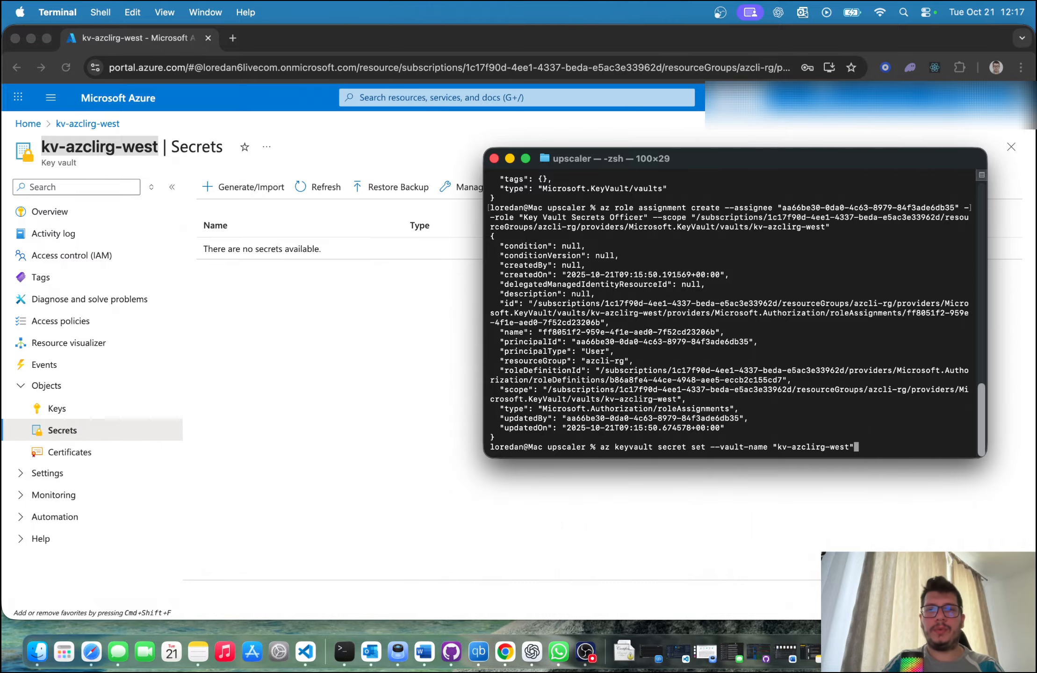
{"action": "type", "text": " --name"}
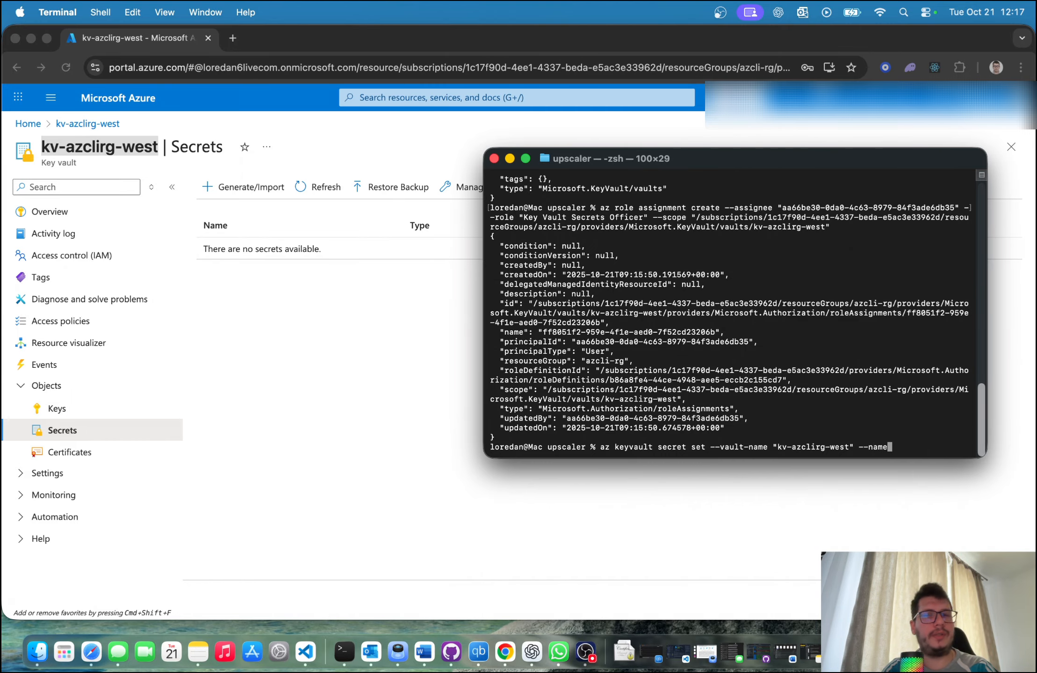
{"action": "type", "text": " \"demo-"}
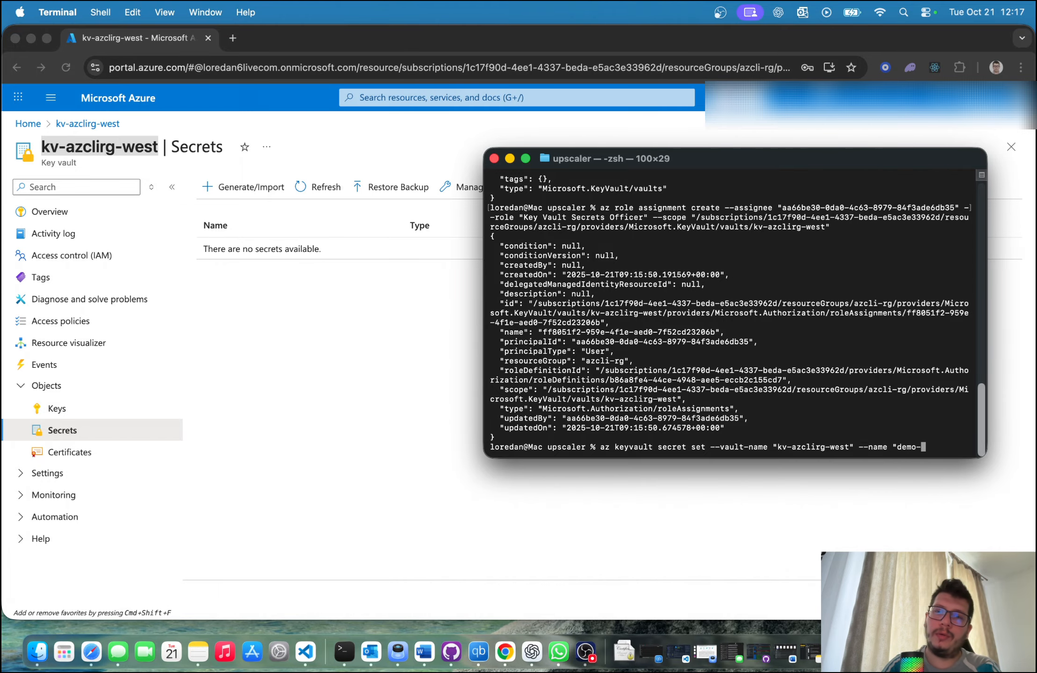
{"action": "type", "text": "passwrod\""}
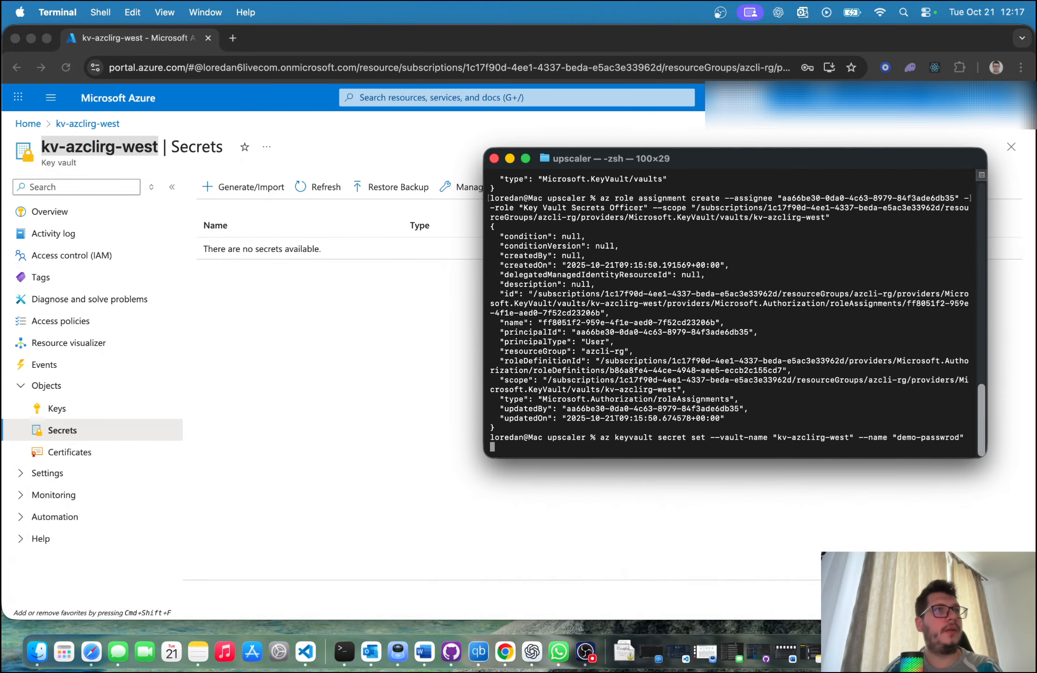
{"action": "type", "text": " --val"}
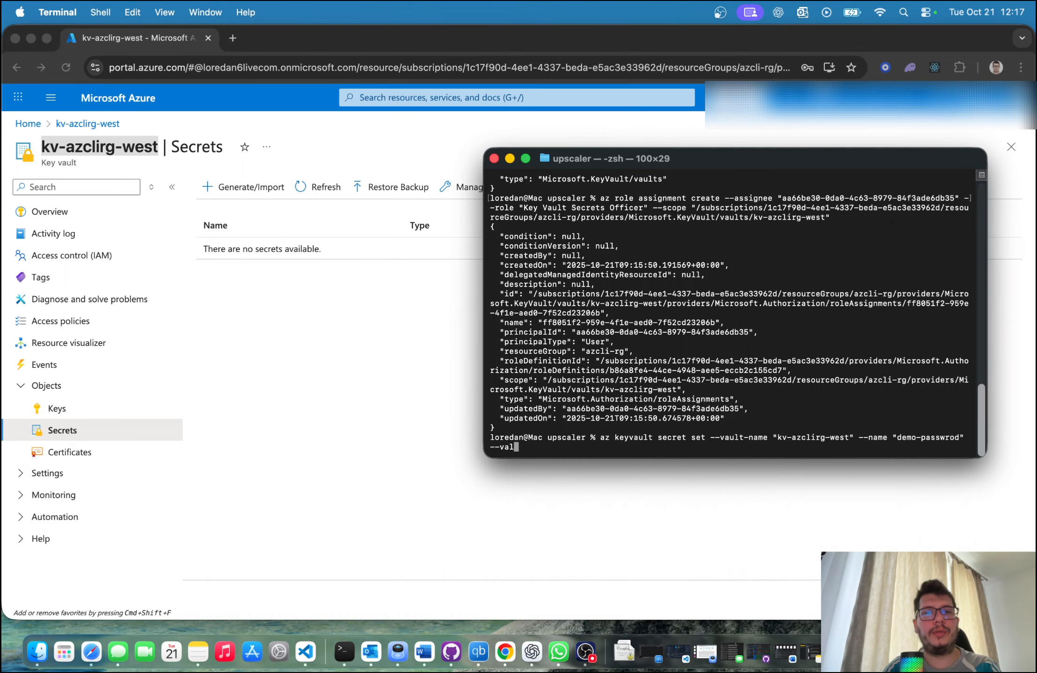
{"action": "type", "text": "ute \""}
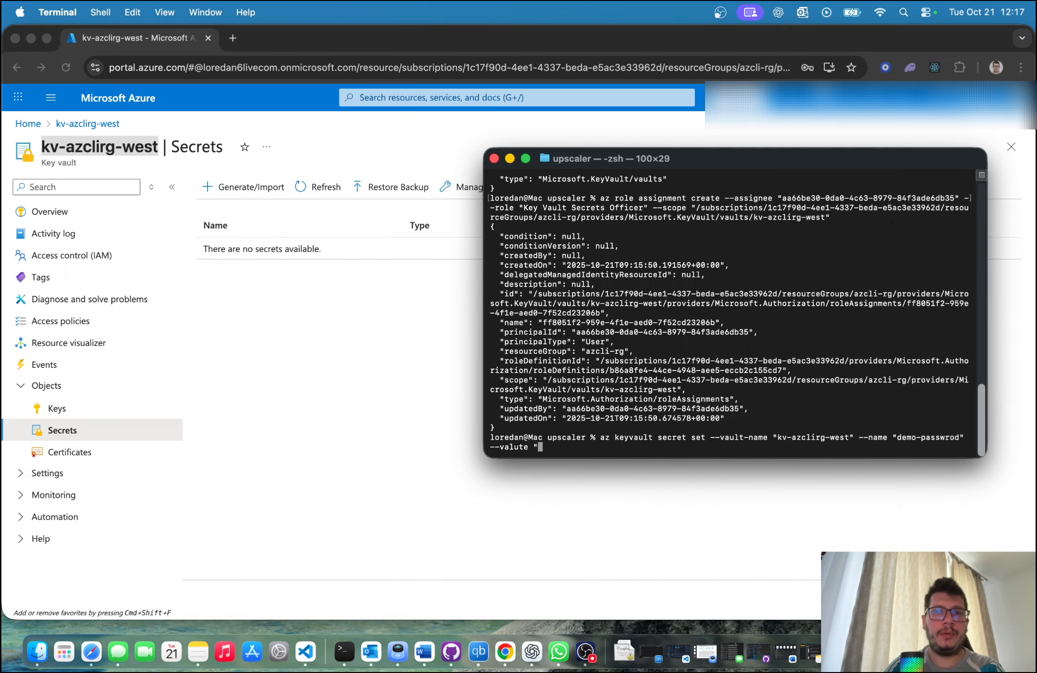
{"action": "type", "text": "Did"}
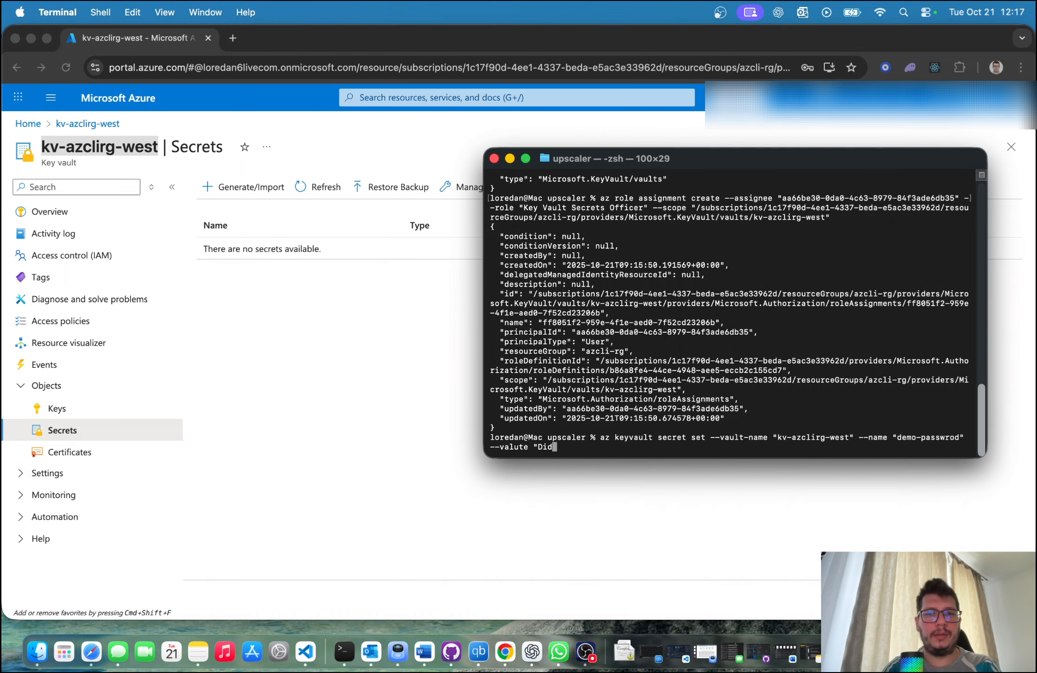
{"action": "type", "text": "thissecretvi"}
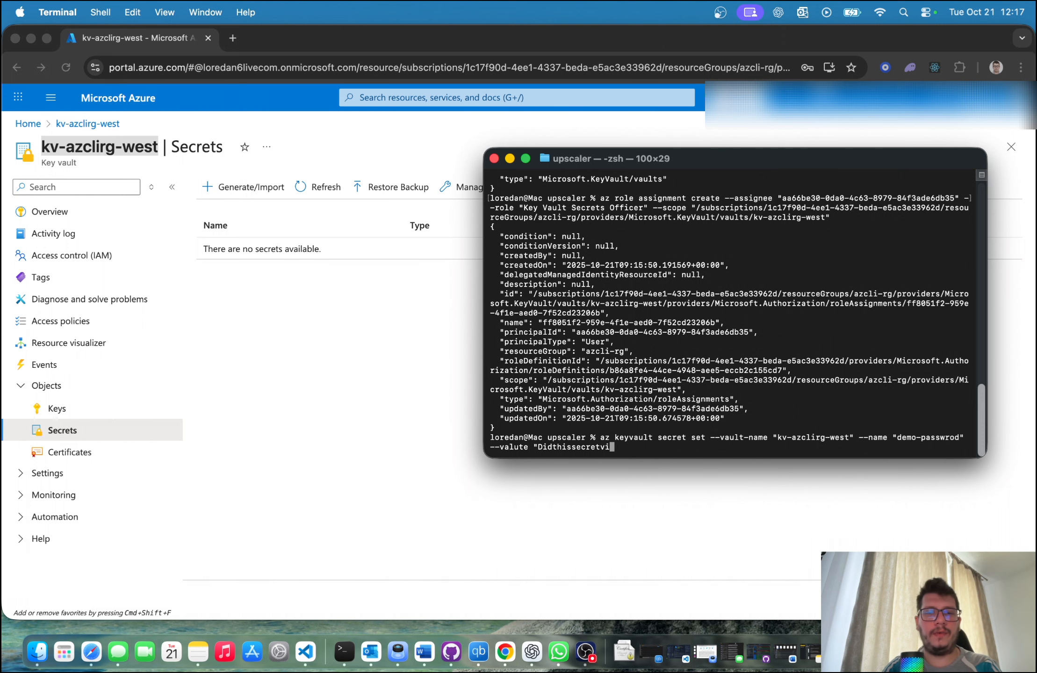
{"action": "type", "text": "aazcli\""}
Step: Try to set the secret by adding the secret value with the option --valute and running the command
{"action": "key", "text": "Return"}
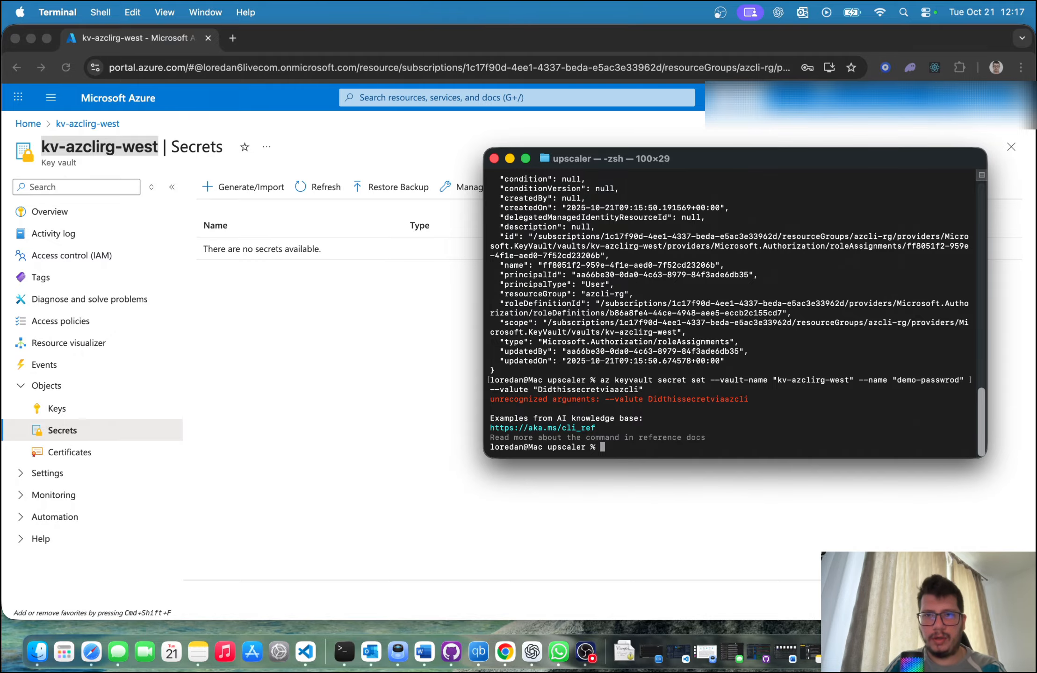
Step: Recall the secret set command, correct the misspelled option to --value, and run it
{"action": "key", "text": "Up"}
{"action": "key", "text": "Left"}
{"action": "key", "text": "Left"}
{"action": "key", "text": "Left"}
{"action": "key", "text": "Left"}
{"action": "key", "text": "Left"}
{"action": "key", "text": "Left"}
{"action": "key", "text": "Left"}
{"action": "key", "text": "Left"}
{"action": "key", "text": "Left"}
{"action": "key", "text": "Left"}
{"action": "key", "text": "Left"}
{"action": "key", "text": "Left"}
{"action": "key", "text": "Left"}
{"action": "key", "text": "Left"}
{"action": "key", "text": "Left"}
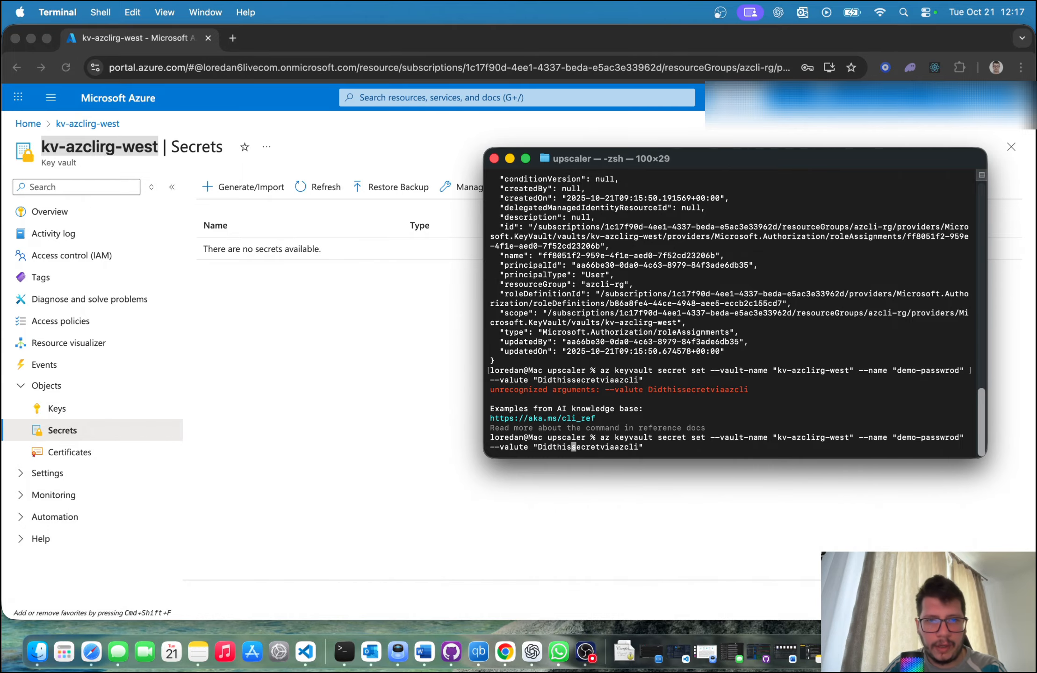
{"action": "key", "text": "Left"}
{"action": "key", "text": "Left"}
{"action": "key", "text": "Left"}
{"action": "key", "text": "Left"}
{"action": "key", "text": "Left"}
{"action": "key", "text": "Left"}
{"action": "key", "text": "Left"}
{"action": "key", "text": "Left"}
{"action": "key", "text": "Left"}
{"action": "key", "text": "BackSpace"}
{"action": "key", "text": "Return"}
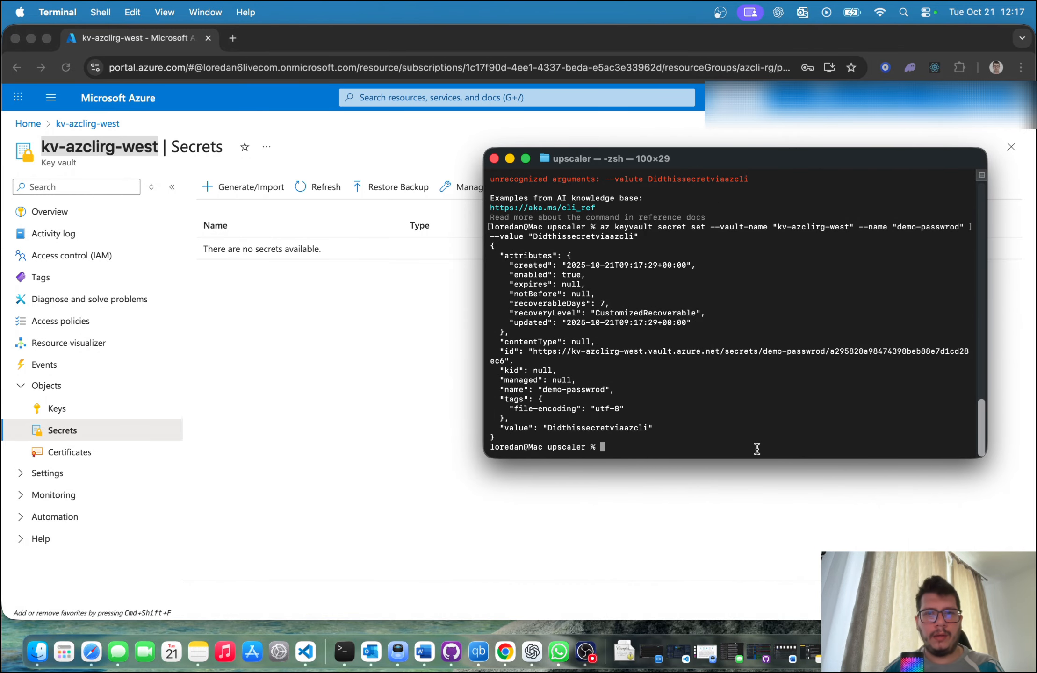
Step: Switch to Chrome and refresh the secrets list of the kv-azclirg-west key vault
{"action": "left_click", "coordinate": [337, 227]}
{"action": "left_click", "coordinate": [323, 187]}
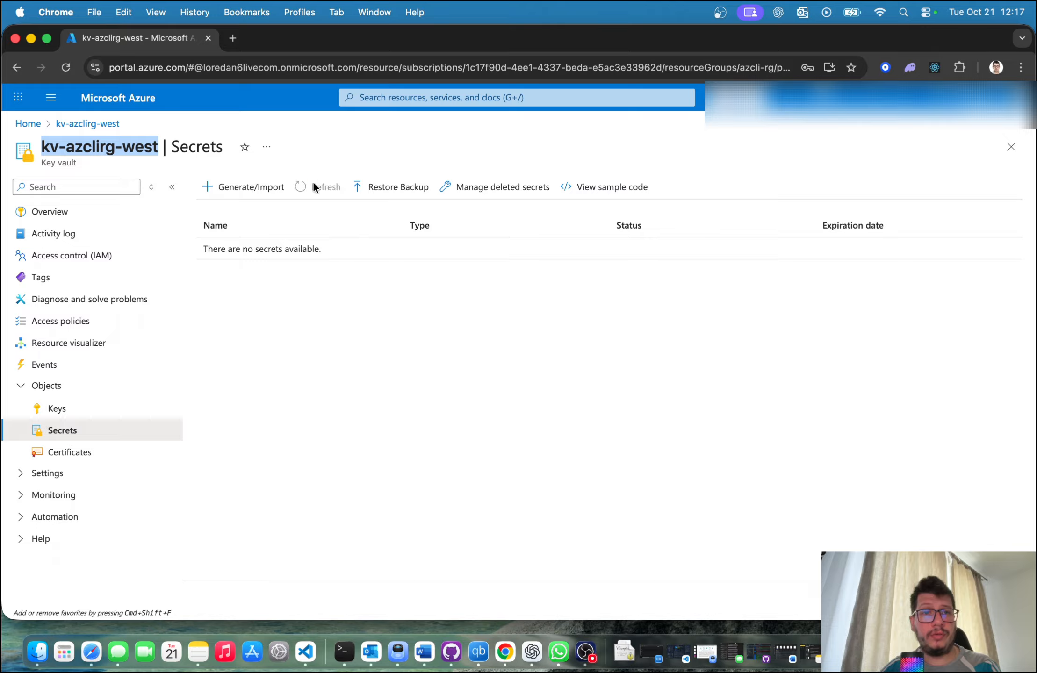
{"action": "left_click", "coordinate": [438, 393]}
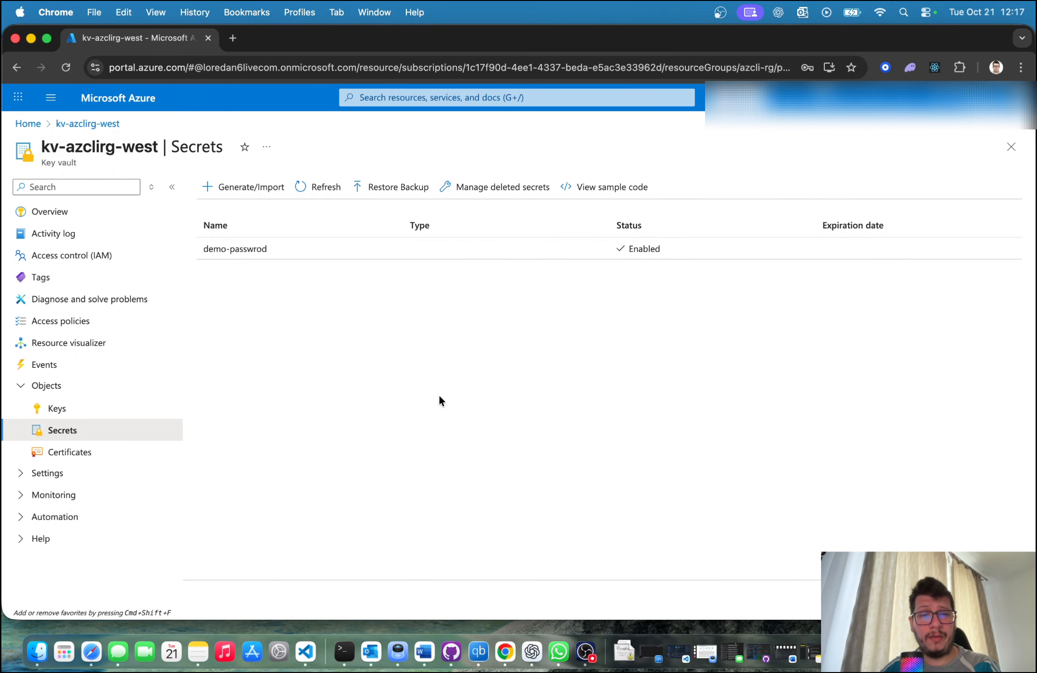
Step: Switch to Terminal and start the command az keyvault secret show with --vault-name "kv-azclirg-west"
{"action": "left_click", "coordinate": [344, 651]}
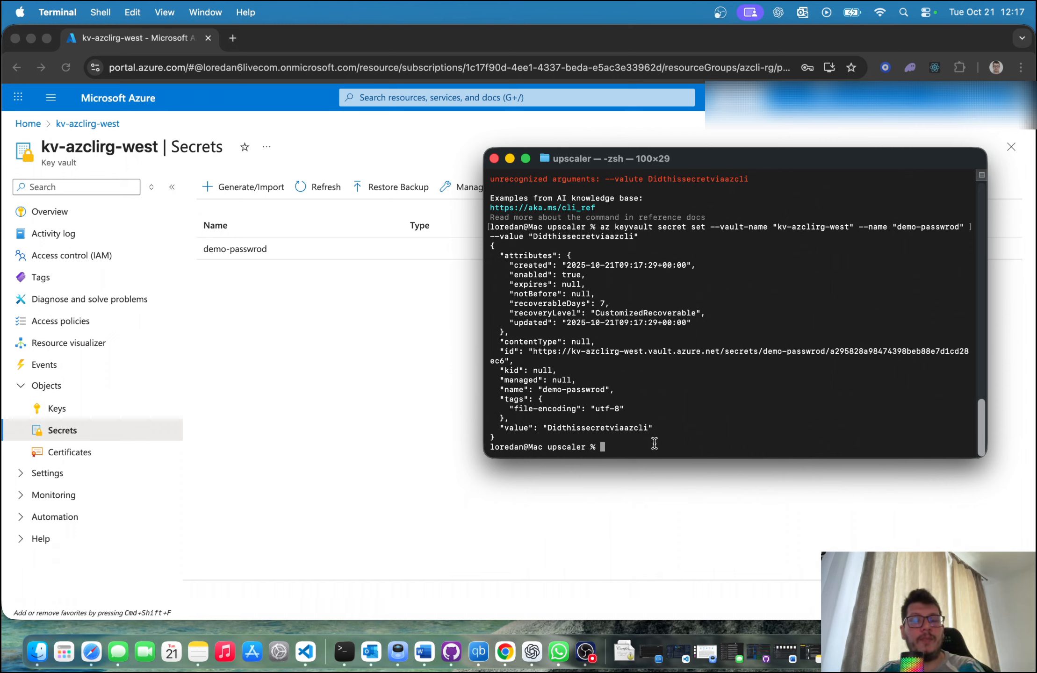
{"action": "type", "text": "az "}
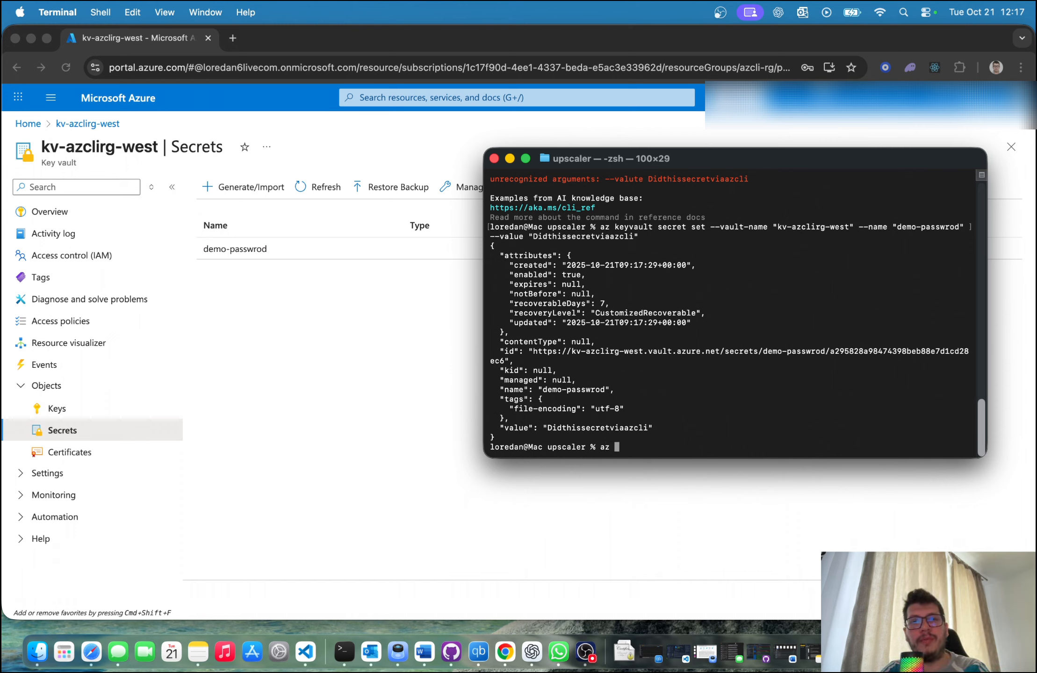
{"action": "type", "text": "keyvault"}
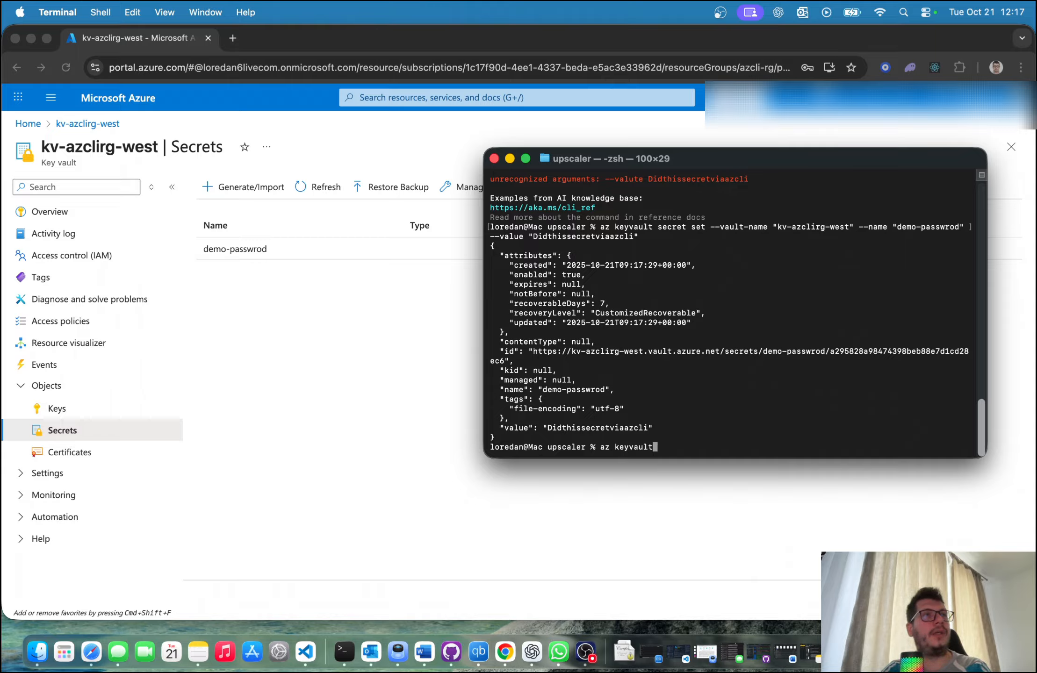
{"action": "type", "text": " secret show"}
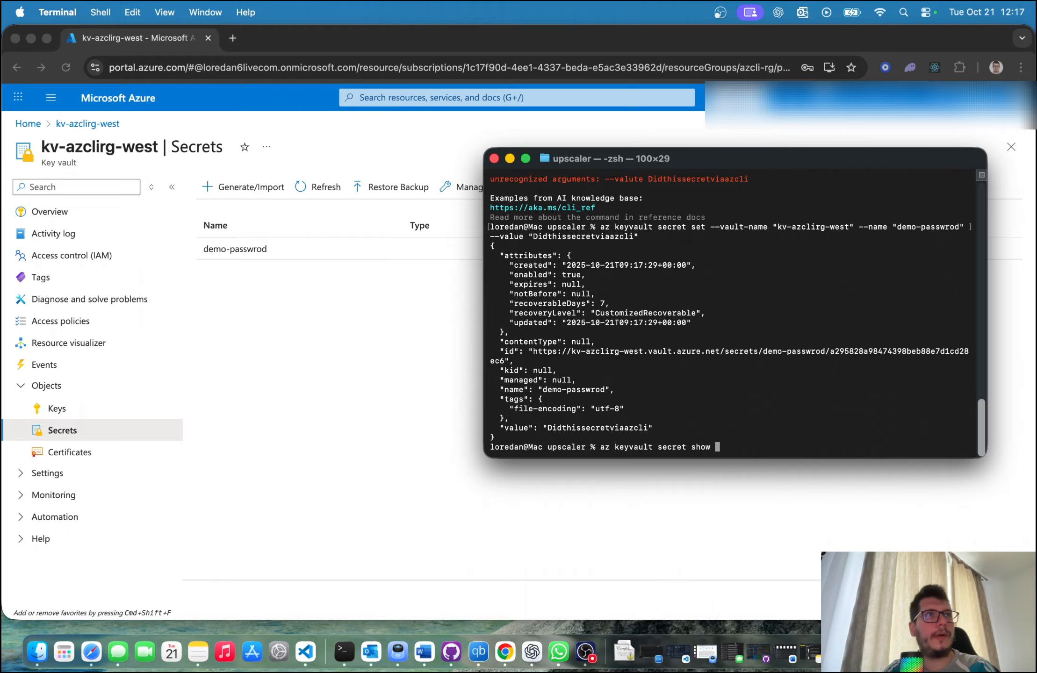
{"action": "type", "text": " --vault-na"}
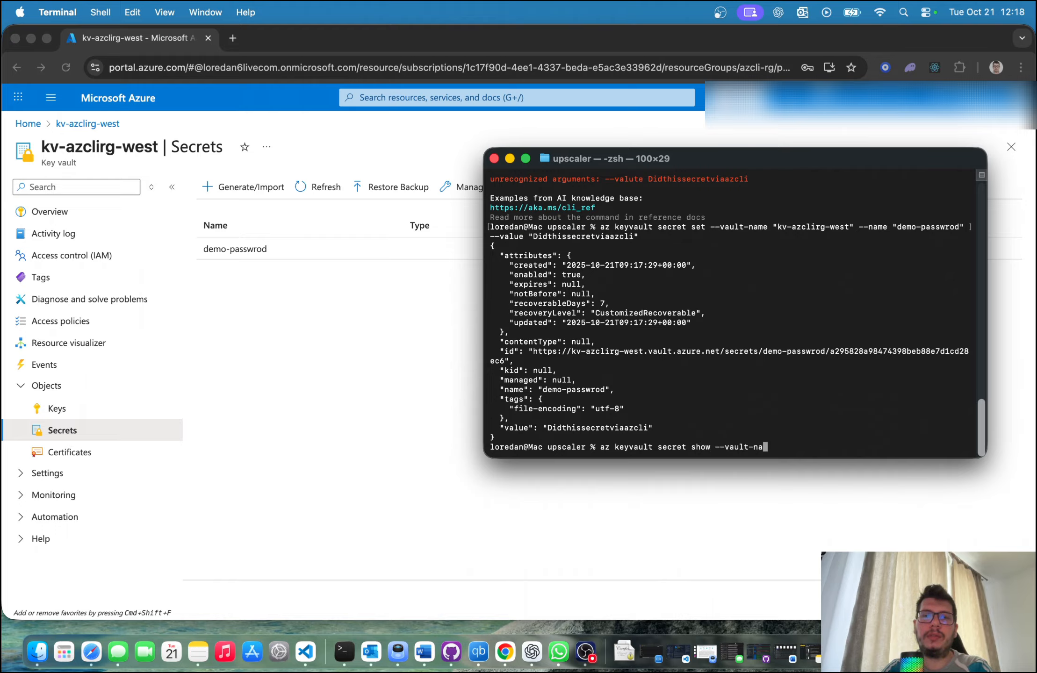
{"action": "type", "text": "me \""}
{"action": "type", "text": "kv-azclirg-west"}
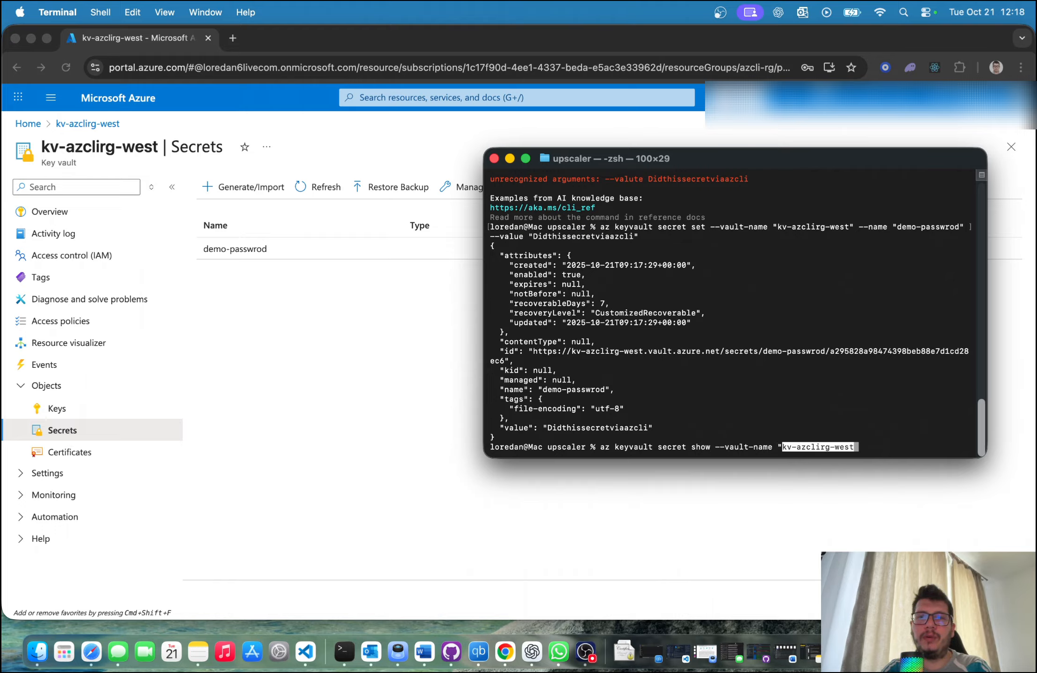
Step: Add --name "demo-password", --query value and -o tsv to the secret show command and run it
{"action": "type", "text": "\""}
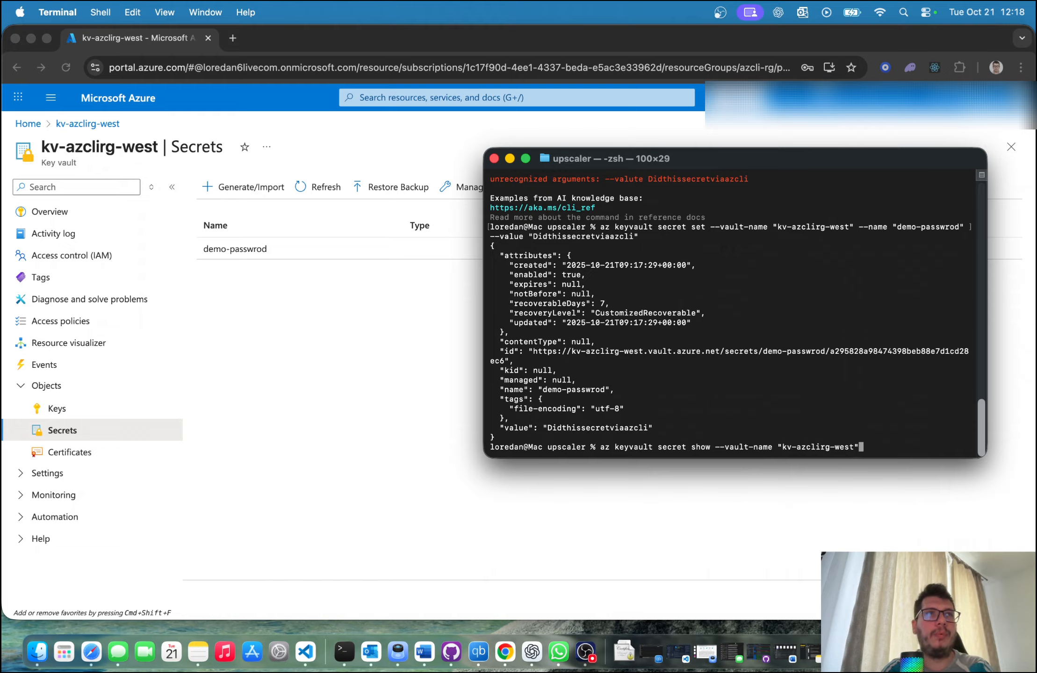
{"action": "type", "text": " --na"}
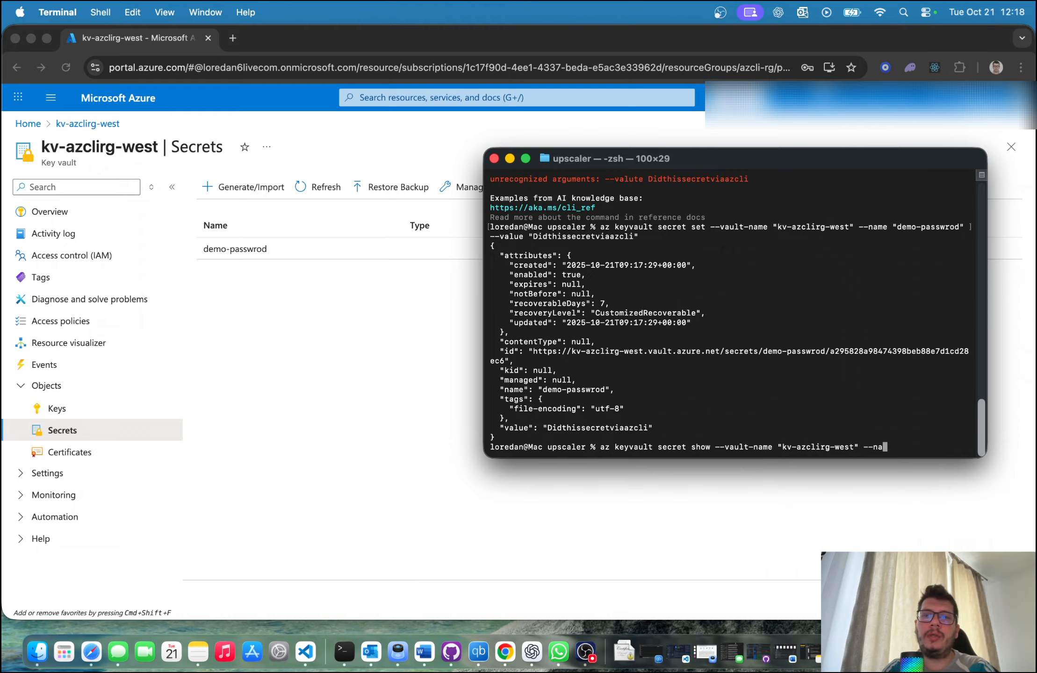
{"action": "type", "text": "me \"demo-"}
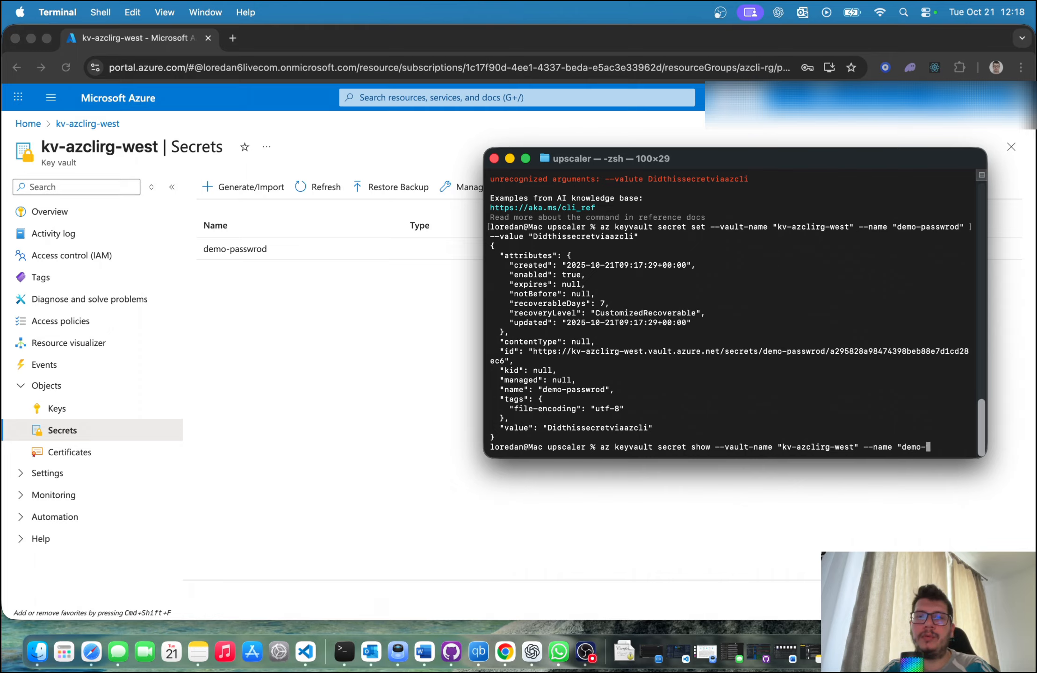
{"action": "type", "text": "password\""}
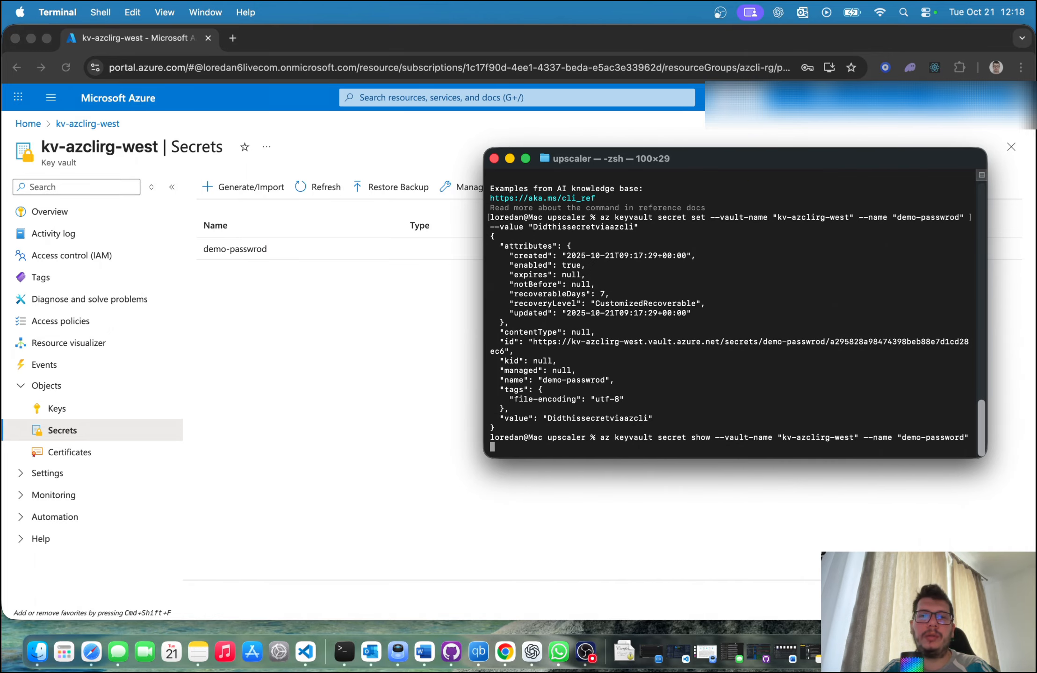
{"action": "type", "text": " --qu"}
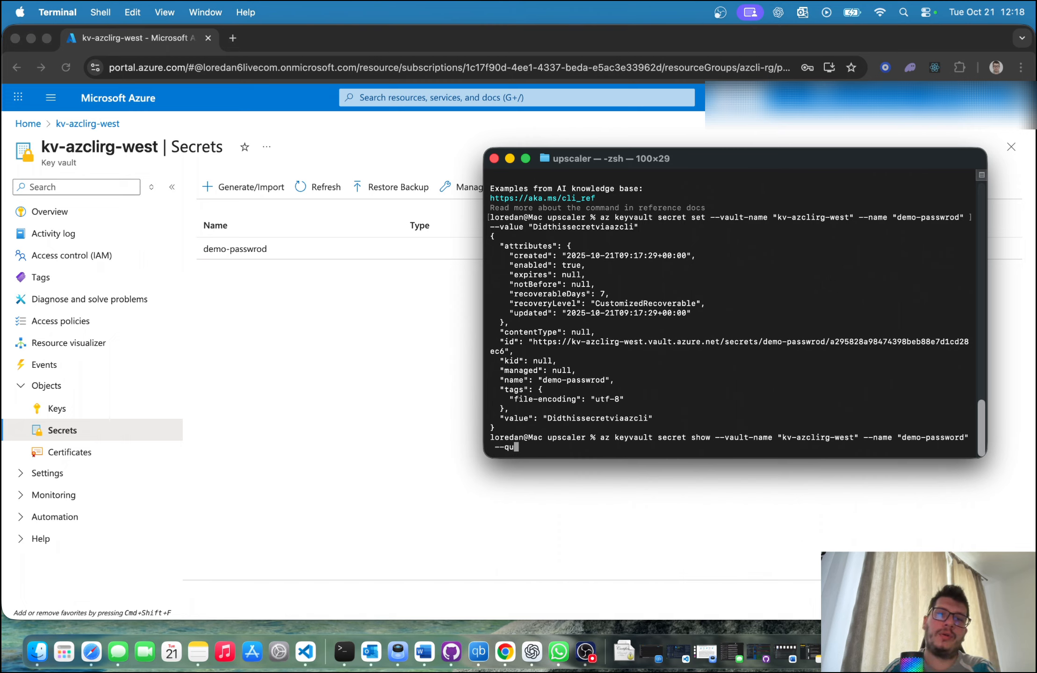
{"action": "type", "text": "ery value"}
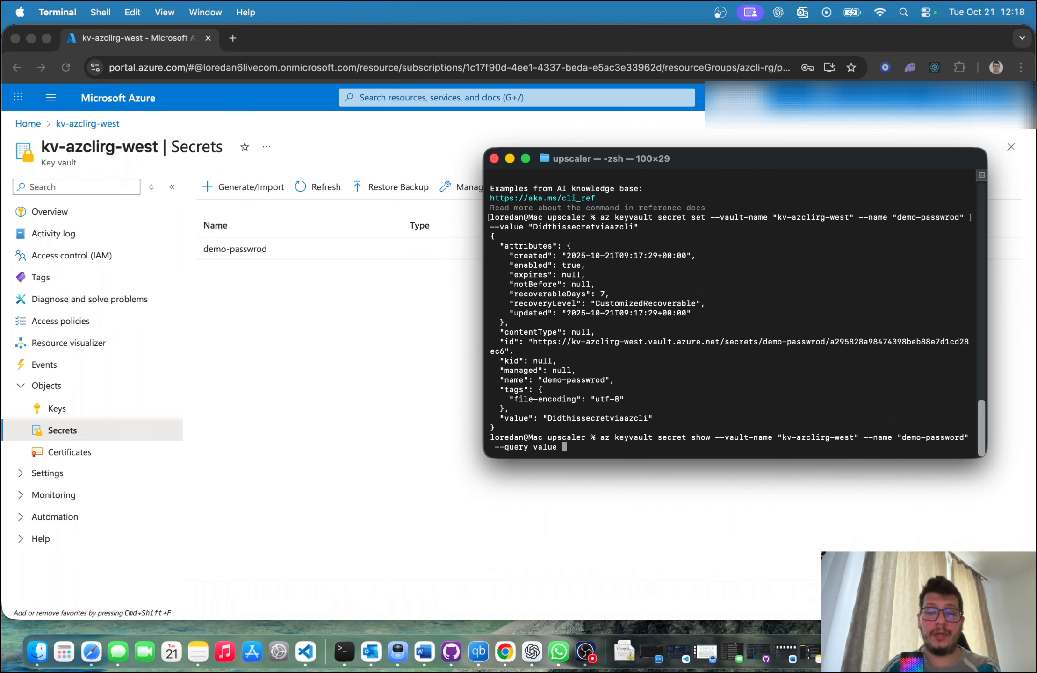
{"action": "type", "text": "-o tsv"}
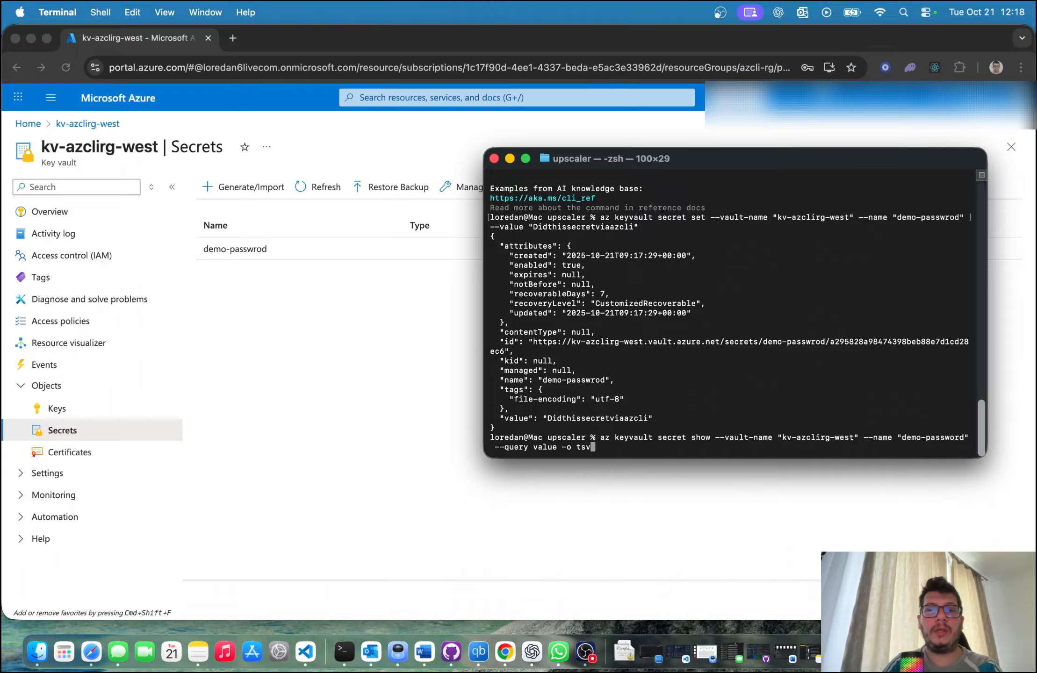
{"action": "key", "text": "Return"}
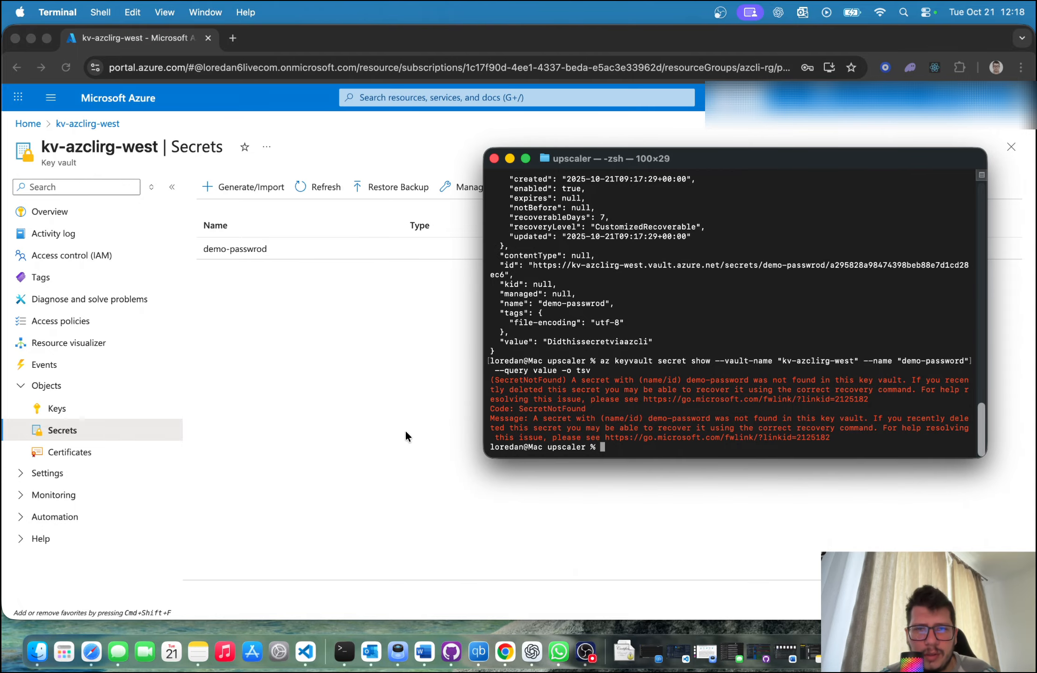
Step: Switch to Chrome, check the versions of the demo-passwrod secret, and return to the secrets list
{"action": "left_click", "coordinate": [388, 433]}
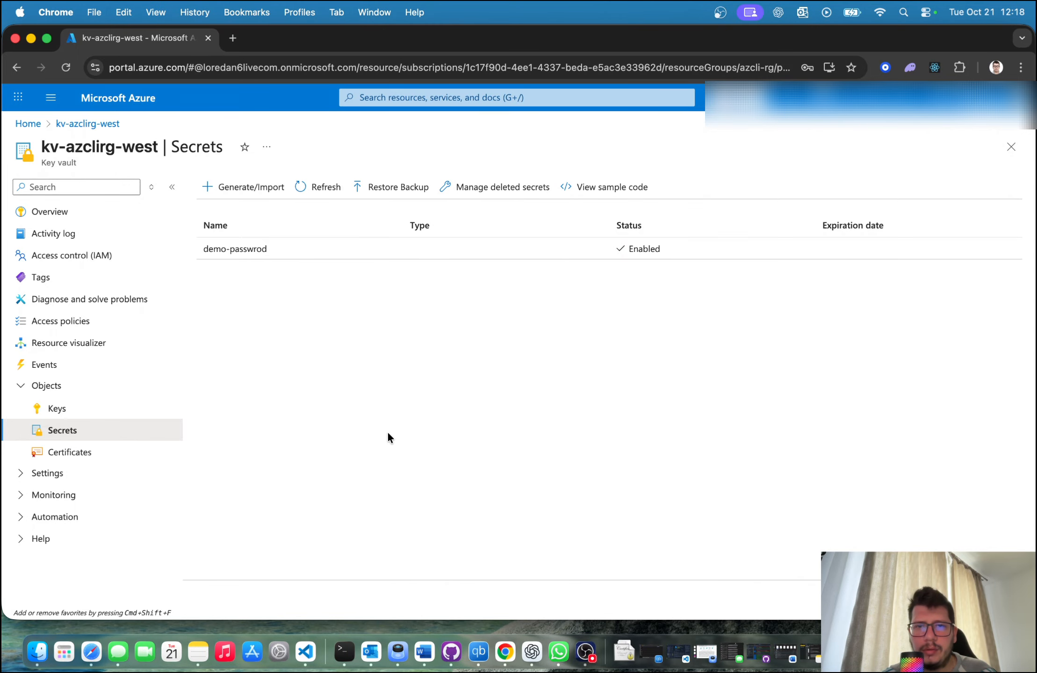
{"action": "left_click", "coordinate": [256, 249]}
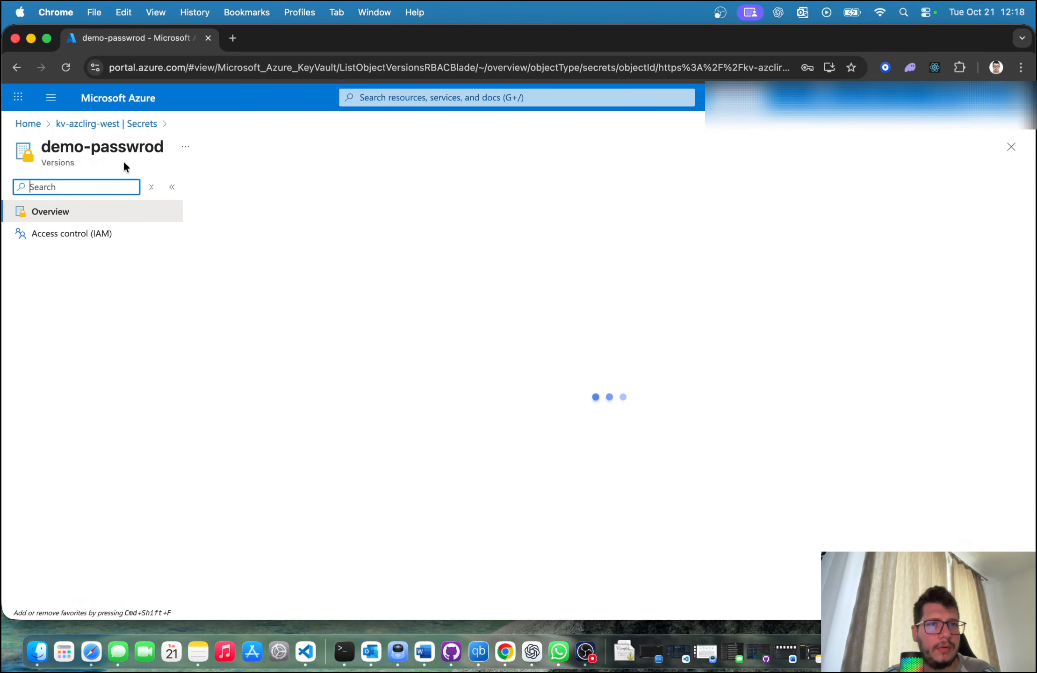
{"action": "left_click", "coordinate": [115, 132]}
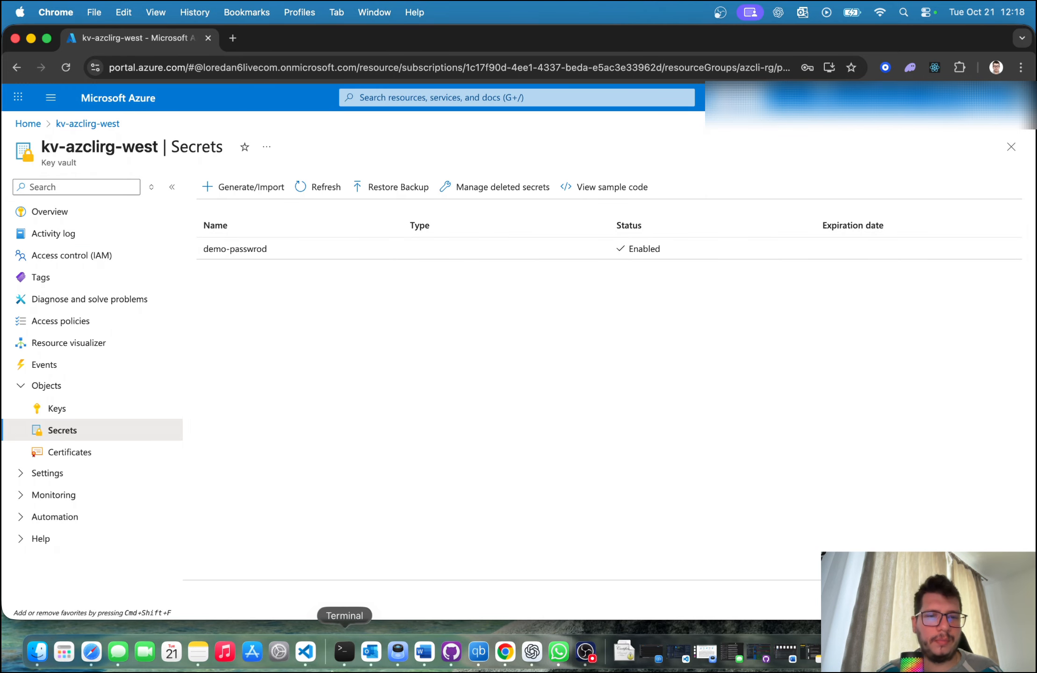
Step: Switch to Terminal and rerun the secret show command with the --name value changed to "demo-passwrod"
{"action": "left_click", "coordinate": [344, 651]}
{"action": "key", "text": "Up"}
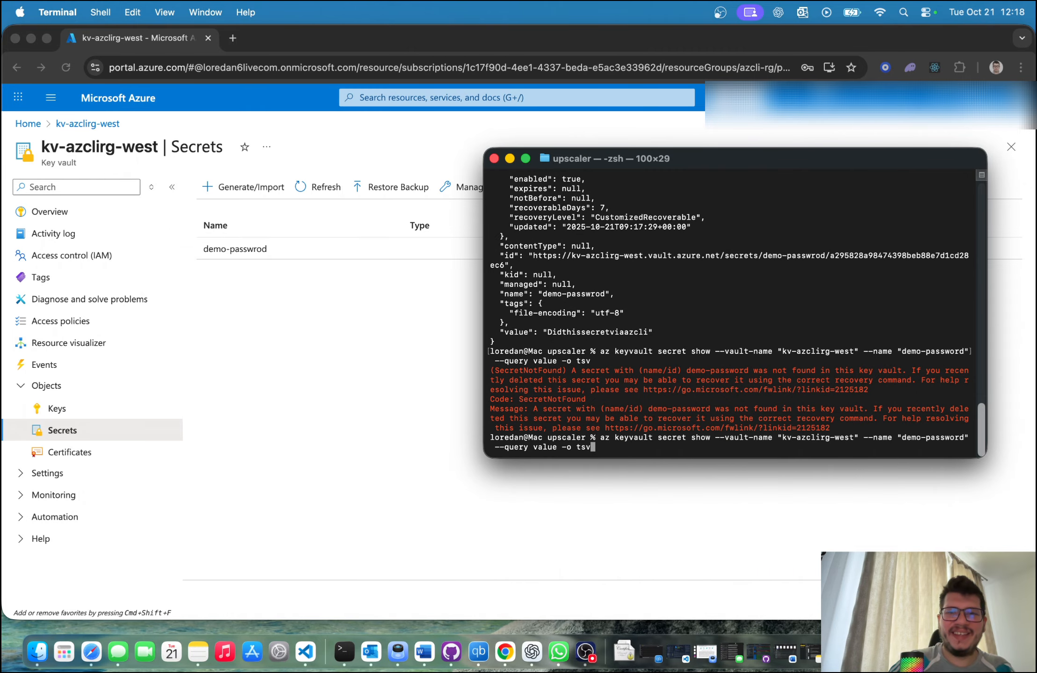
{"action": "key", "text": "Left"}
{"action": "key", "text": "Left"}
{"action": "key", "text": "Left"}
{"action": "key", "text": "Left"}
{"action": "key", "text": "Left"}
{"action": "key", "text": "Left"}
{"action": "key", "text": "Left"}
{"action": "key", "text": "Left"}
{"action": "key", "text": "Left"}
{"action": "key", "text": "Left"}
{"action": "key", "text": "Left"}
{"action": "key", "text": "Left"}
{"action": "key", "text": "Left"}
{"action": "key", "text": "Left"}
{"action": "key", "text": "Left"}
{"action": "key", "text": "Left"}
{"action": "key", "text": "Left"}
{"action": "key", "text": "Left"}
{"action": "key", "text": "Left"}
{"action": "key", "text": "Left"}
{"action": "key", "text": "Left"}
{"action": "key", "text": "Left"}
{"action": "key", "text": "Left"}
{"action": "key", "text": "Left"}
{"action": "key", "text": "Left"}
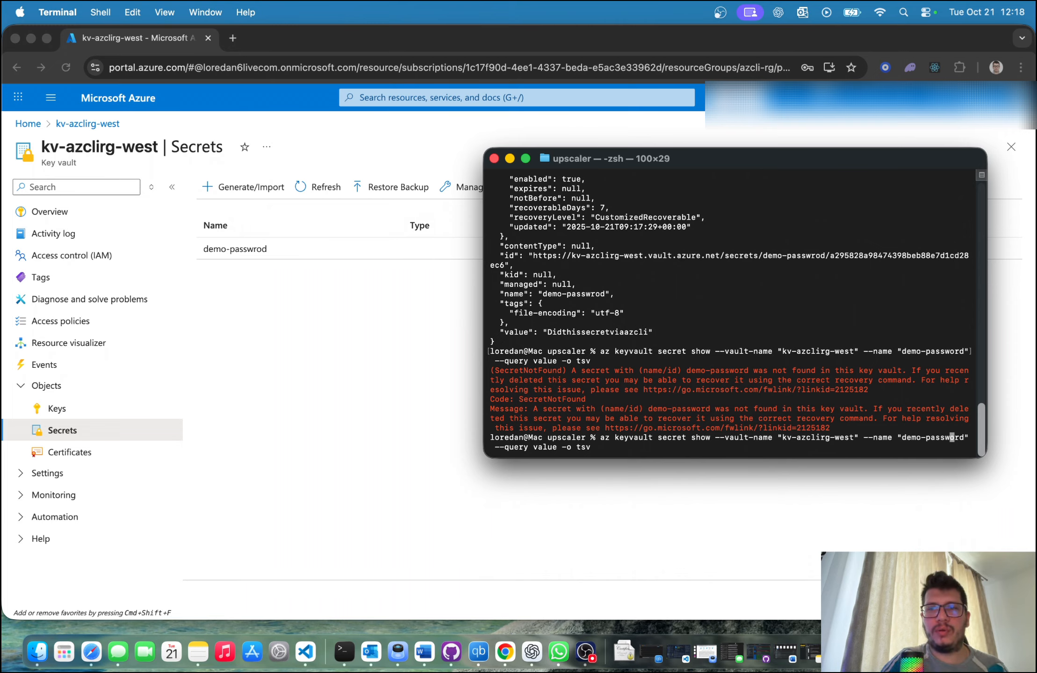
{"action": "key", "text": "Delete"}
{"action": "key", "text": "Right"}
{"action": "type", "text": "o"}
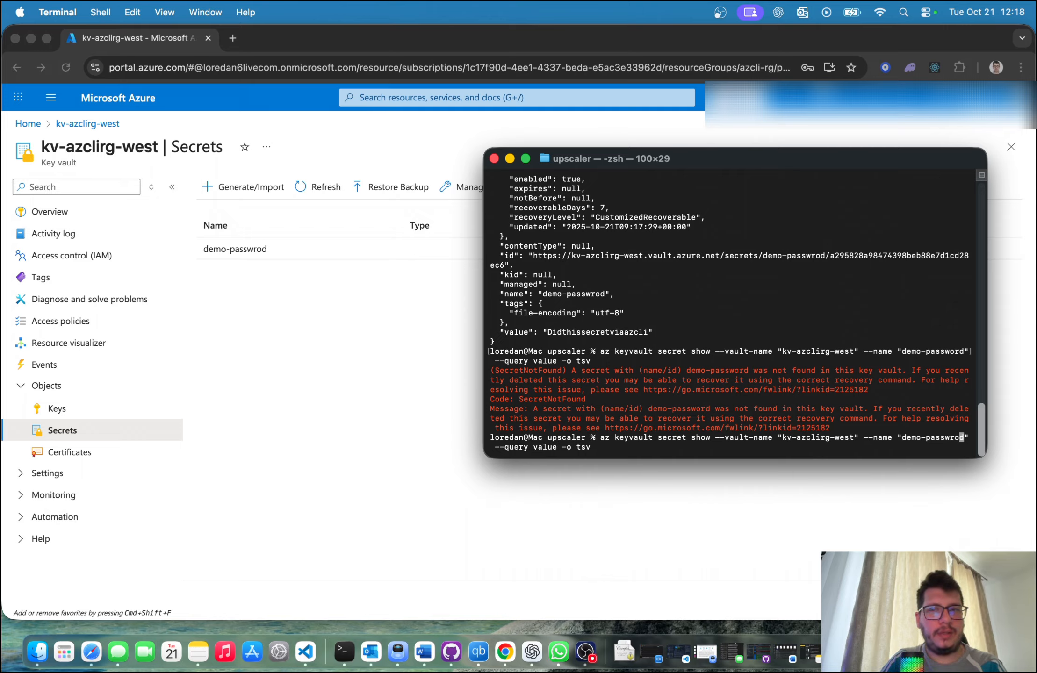
{"action": "key", "text": "Return"}
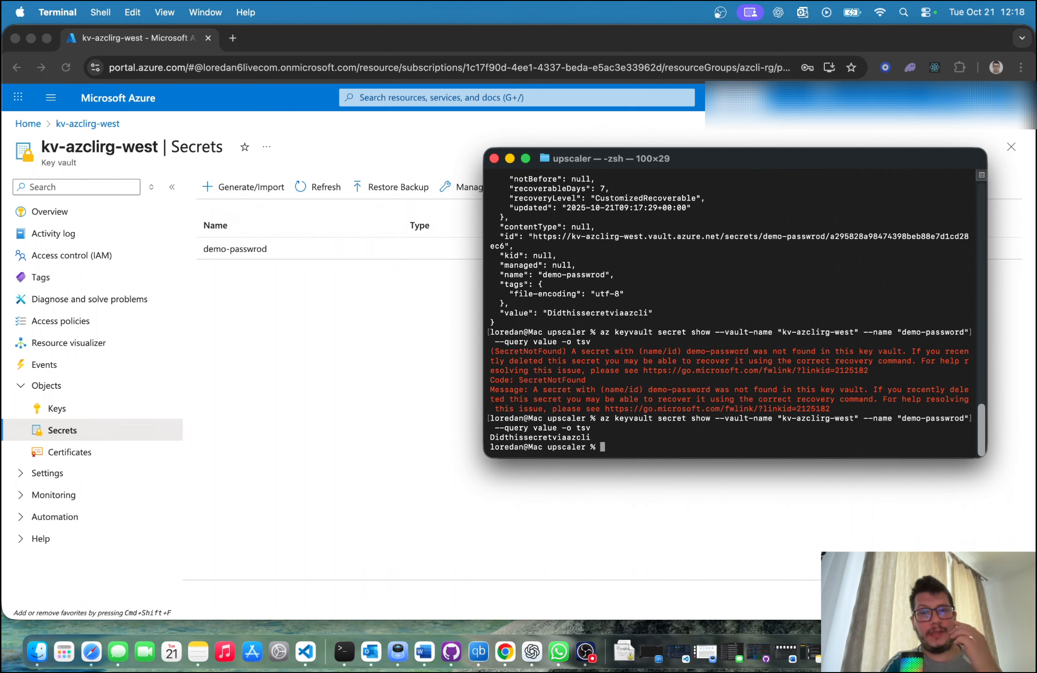
Step: Switch to Chrome and reveal the secret value of the current version of demo-passwrod
{"action": "left_click", "coordinate": [309, 299]}
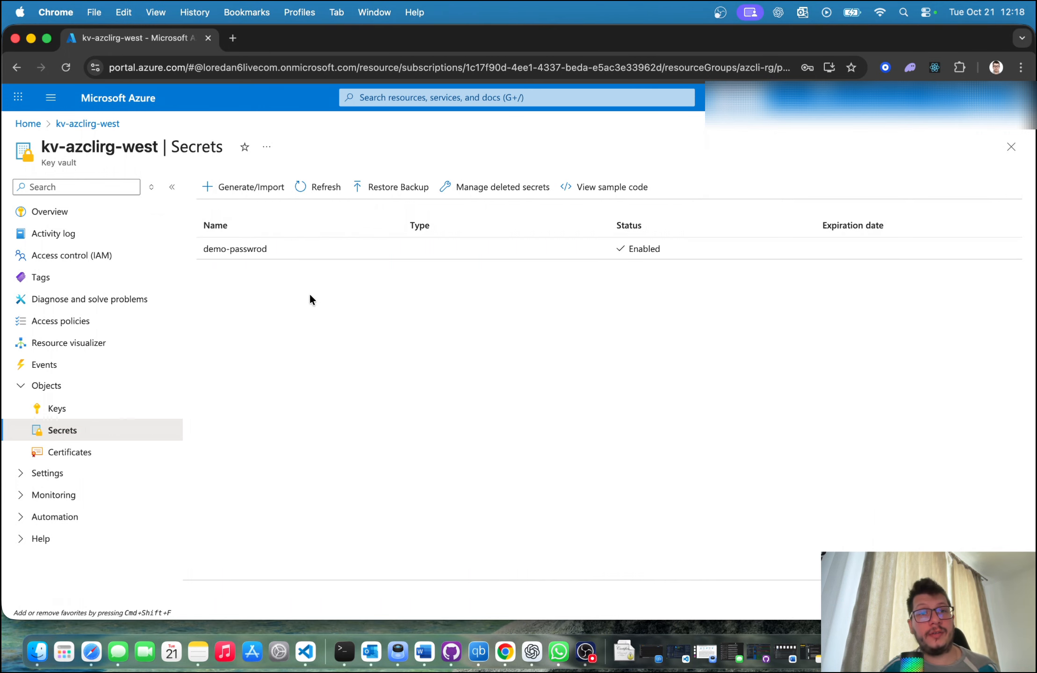
{"action": "left_click", "coordinate": [298, 252]}
{"action": "left_click", "coordinate": [331, 272]}
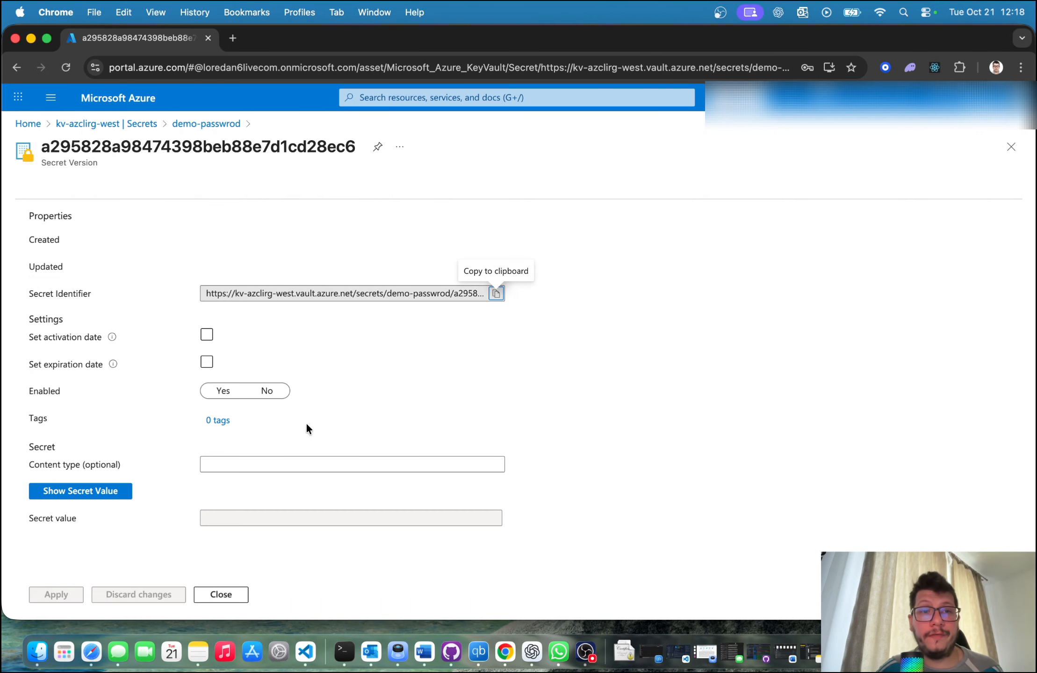
{"action": "scroll", "coordinate": [187, 449], "scroll_direction": "down", "scroll_amount": 1}
{"action": "left_click", "coordinate": [74, 471]}
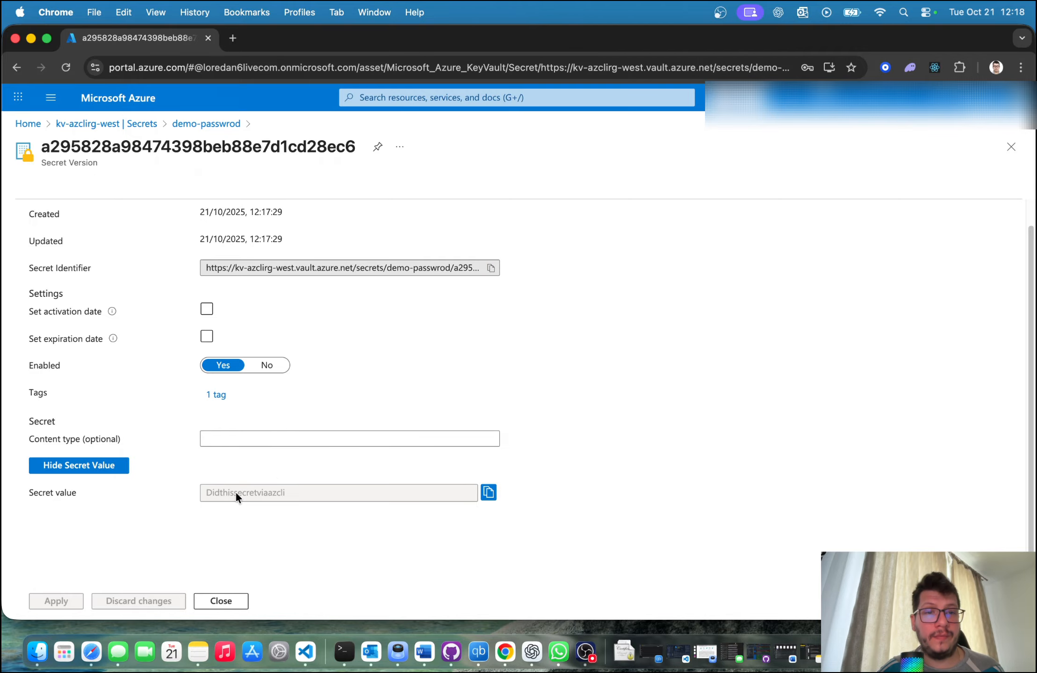
{"action": "left_click_drag", "start_coordinate": [235, 493], "coordinate": [401, 490]}
{"action": "left_click", "coordinate": [401, 489]}
Step: Return to the secrets list of kv-azclirg-west and switch to Terminal
{"action": "left_click", "coordinate": [191, 126]}
{"action": "left_click", "coordinate": [145, 124]}
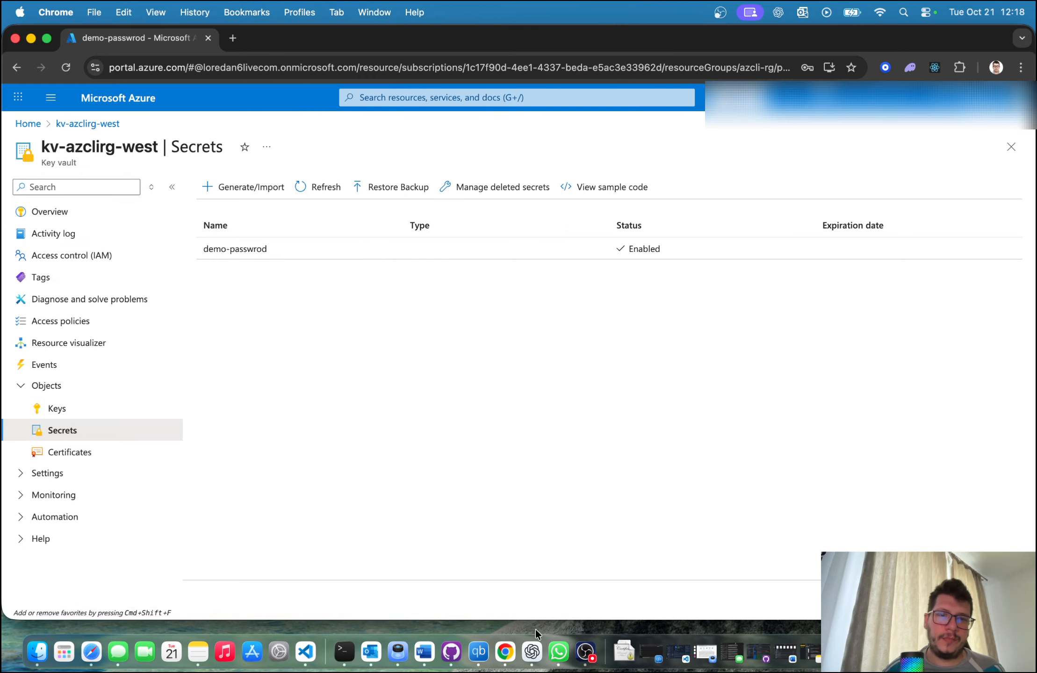
{"action": "left_click", "coordinate": [344, 651]}
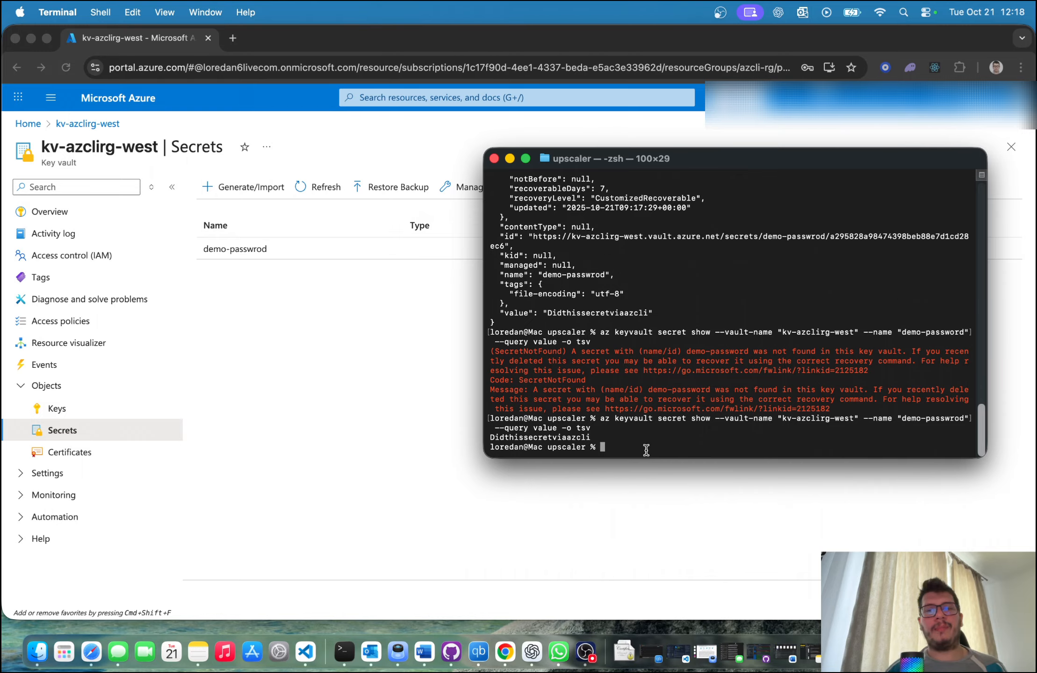